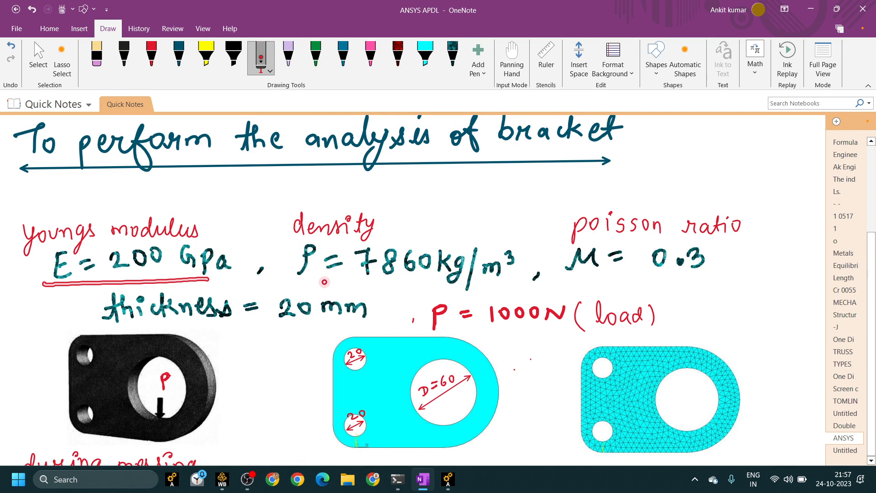
Mark the density, Poisson ratio and thickness values with the laser pointer, and indicate the thickness on the black bracket picture.
left_click_drag(300, 282, 445, 280)
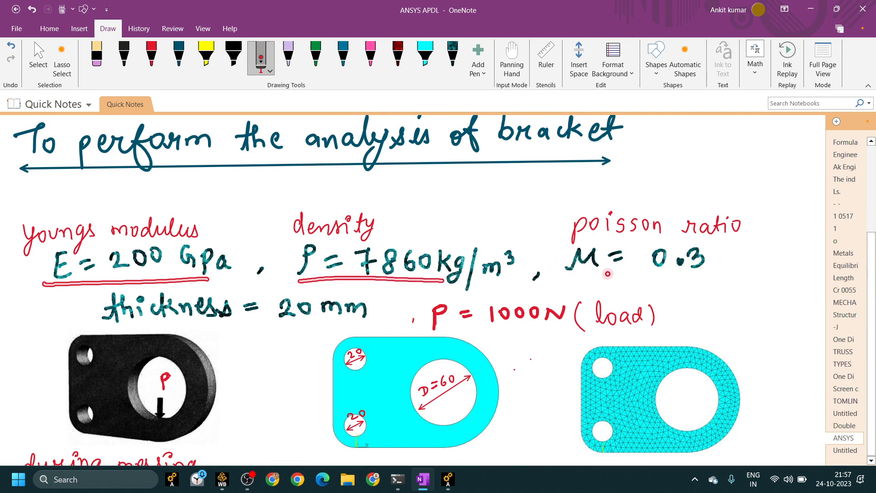
left_click_drag(574, 276, 717, 283)
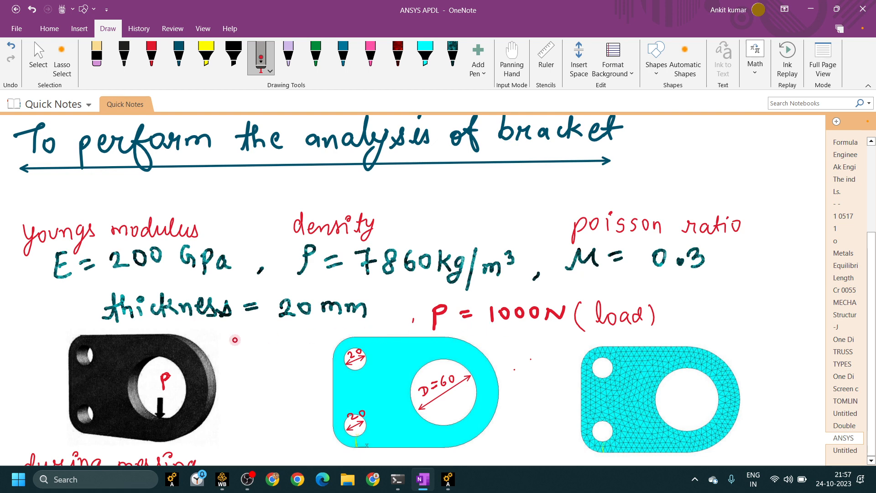
left_click_drag(154, 323, 336, 327)
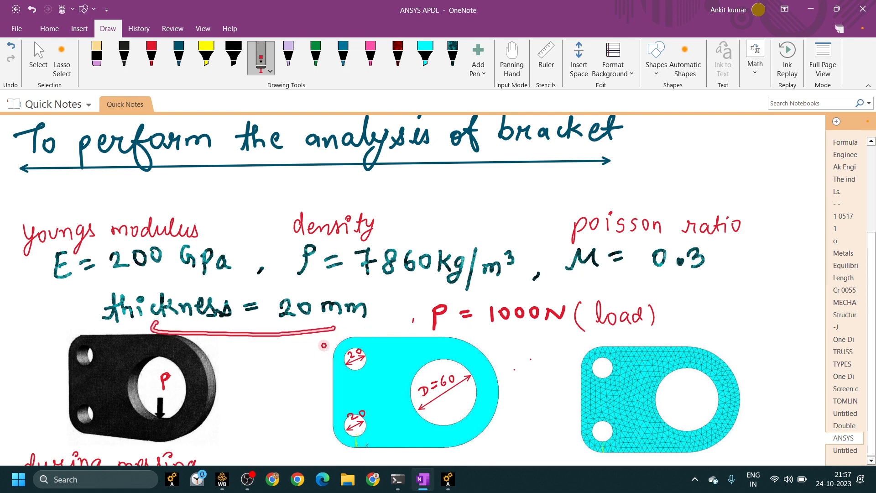
mouse_move(137, 338)
left_mouse_down()
mouse_move(113, 357)
mouse_move(138, 338)
left_mouse_up()
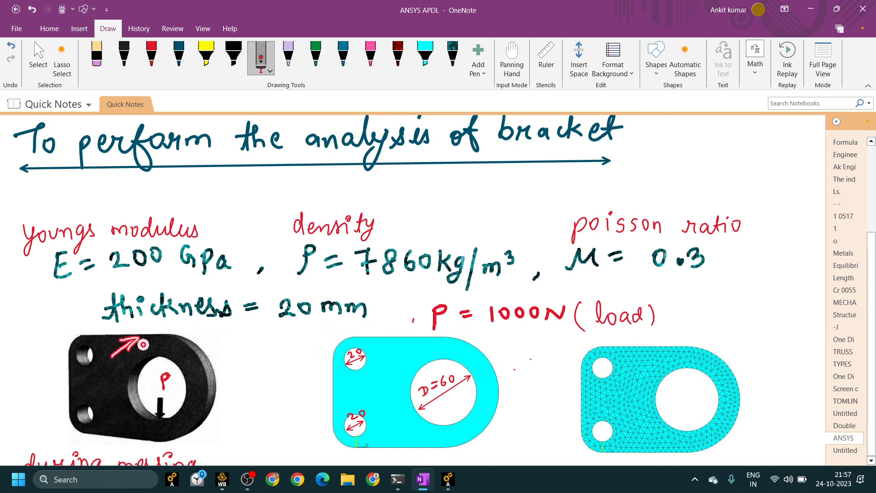
left_click_drag(185, 319, 158, 333)
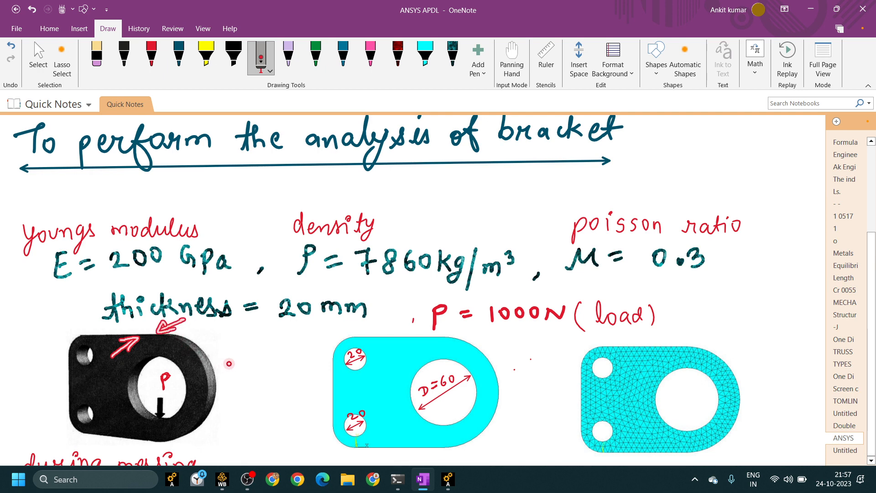
mouse_move(201, 352)
left_mouse_down()
mouse_move(192, 362)
mouse_move(201, 352)
mouse_move(214, 361)
left_mouse_up()
Highlight the 1000 N load with the laser pointer, showing its direction and the x and y axes on the bracket picture.
left_click_drag(476, 325, 565, 333)
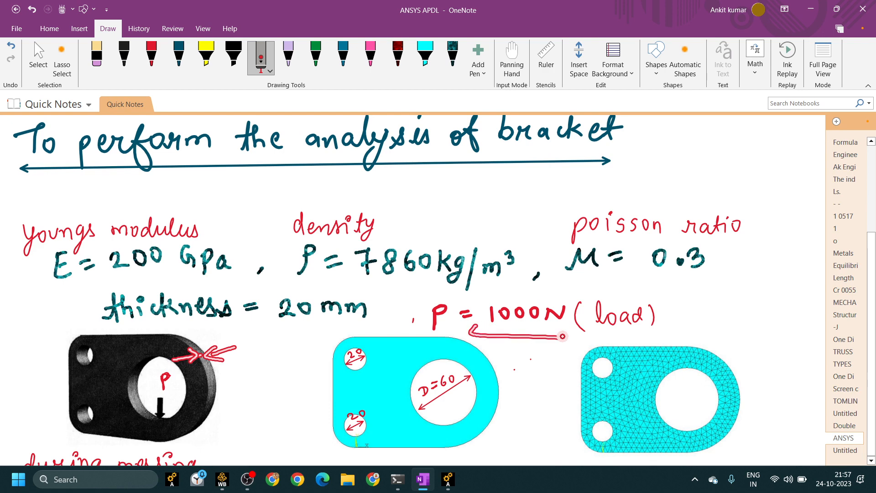
mouse_move(160, 361)
left_mouse_down()
mouse_move(133, 372)
mouse_move(159, 362)
mouse_move(157, 420)
mouse_move(165, 410)
left_mouse_up()
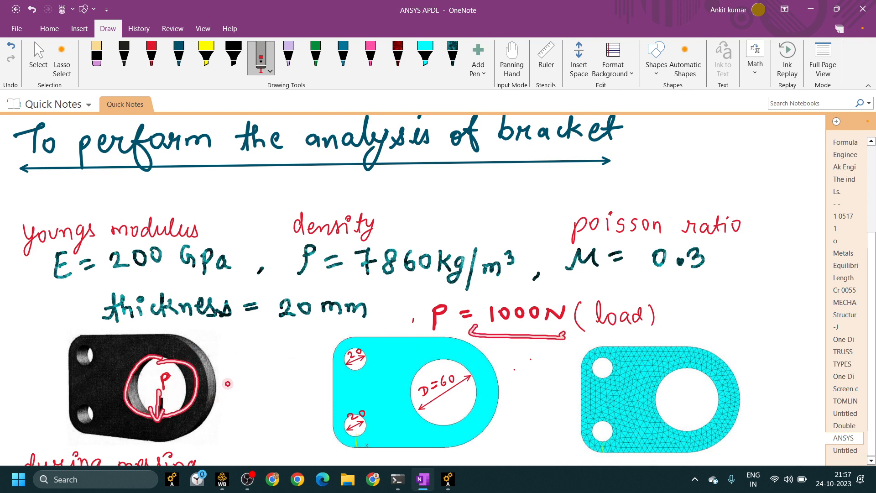
mouse_move(229, 358)
left_mouse_down()
mouse_move(229, 410)
mouse_move(321, 406)
left_mouse_up()
mouse_move(218, 381)
left_mouse_down()
mouse_move(270, 365)
mouse_move(234, 441)
left_mouse_up()
mouse_move(220, 421)
left_mouse_down()
mouse_move(242, 424)
mouse_move(259, 445)
mouse_move(272, 429)
mouse_move(256, 459)
left_mouse_up()
mouse_move(445, 332)
left_mouse_down()
mouse_move(507, 345)
mouse_move(553, 334)
left_mouse_up()
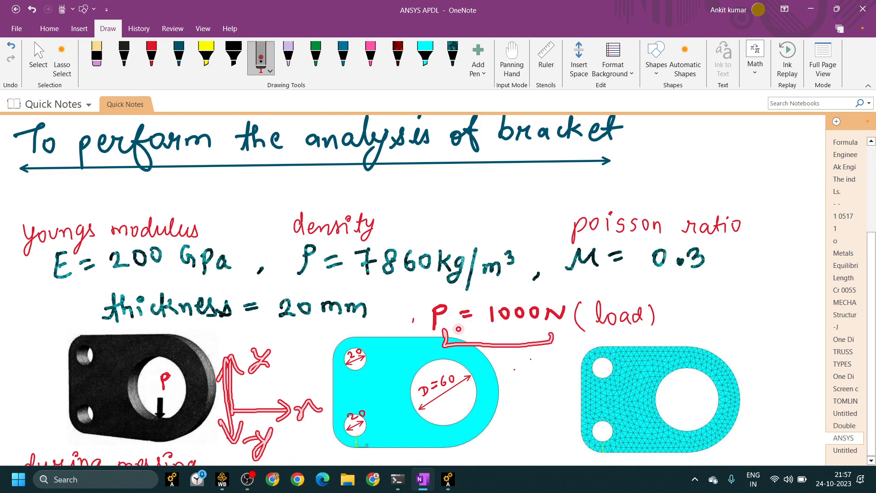
Circle the D=60 hole and both 20 diameter holes on the cyan bracket drawing with the laser pointer.
scroll(459, 329, "down", 3)
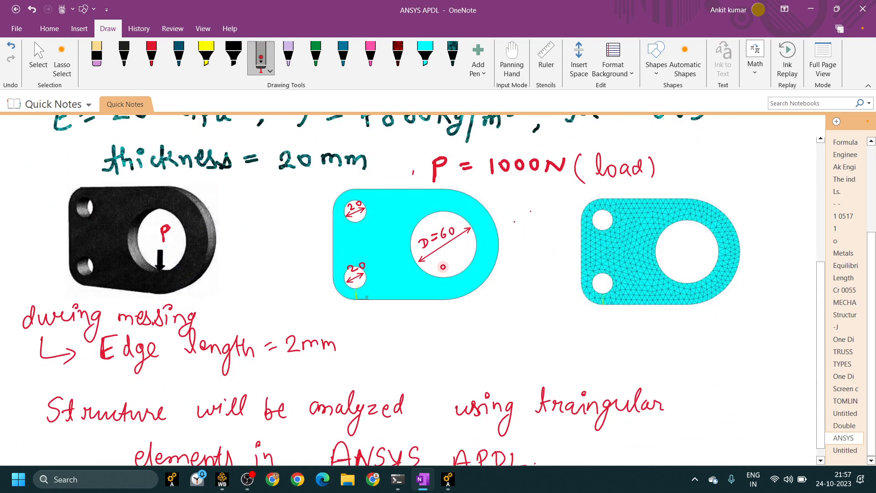
mouse_move(452, 224)
left_mouse_down()
mouse_move(438, 276)
mouse_move(450, 215)
left_mouse_up()
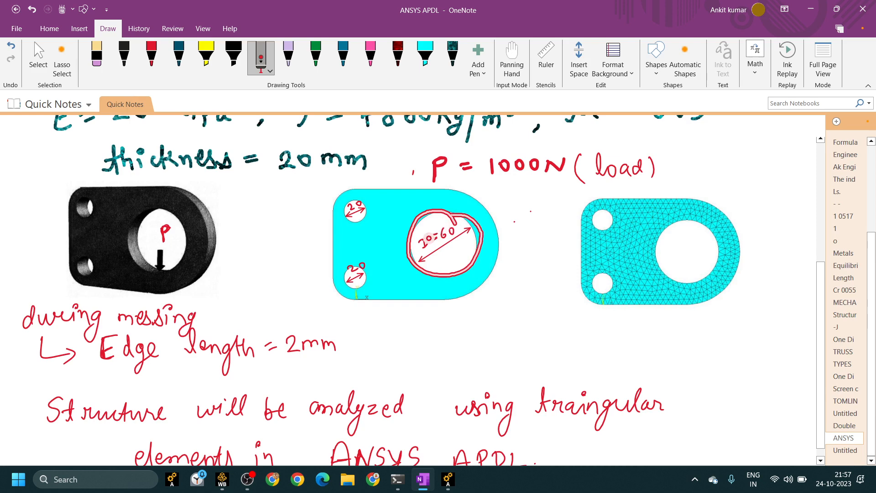
mouse_move(412, 267)
left_mouse_down()
mouse_move(468, 241)
mouse_move(464, 234)
left_mouse_up()
left_click_drag(351, 220, 356, 199)
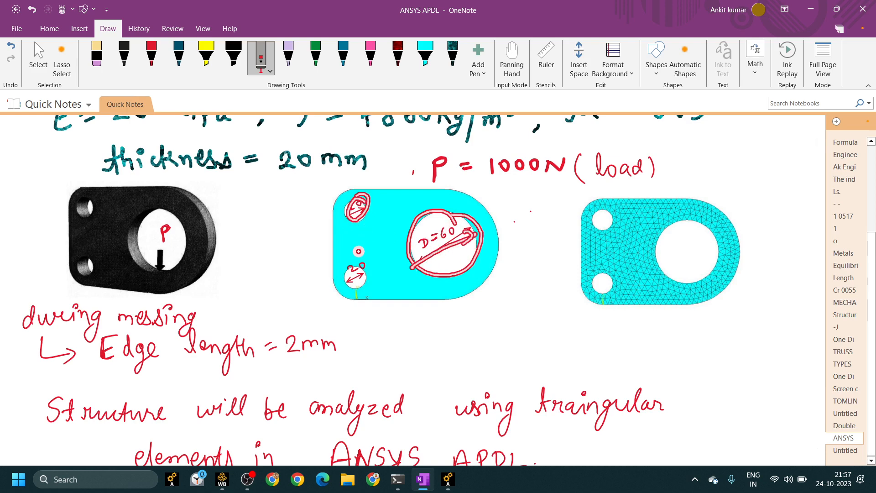
mouse_move(359, 260)
left_mouse_down()
mouse_move(349, 292)
mouse_move(365, 263)
left_mouse_up()
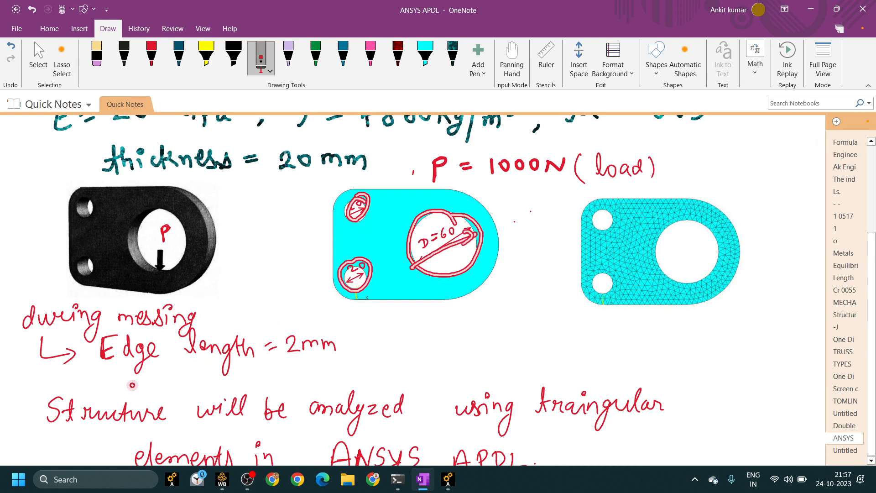
Label the meshed bracket picture with the laser pointer, underline the edge length note, and review the triangular element requirement.
left_click_drag(597, 270, 519, 302)
left_click_drag(531, 292, 542, 304)
mouse_move(494, 332)
left_mouse_down()
mouse_move(578, 314)
mouse_move(554, 307)
left_mouse_up()
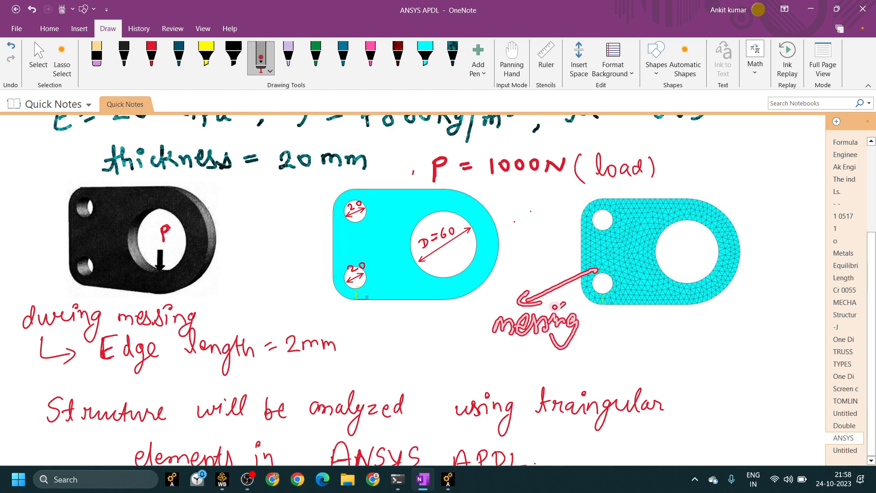
mouse_move(155, 365)
left_mouse_down()
mouse_move(308, 386)
mouse_move(314, 372)
left_mouse_up()
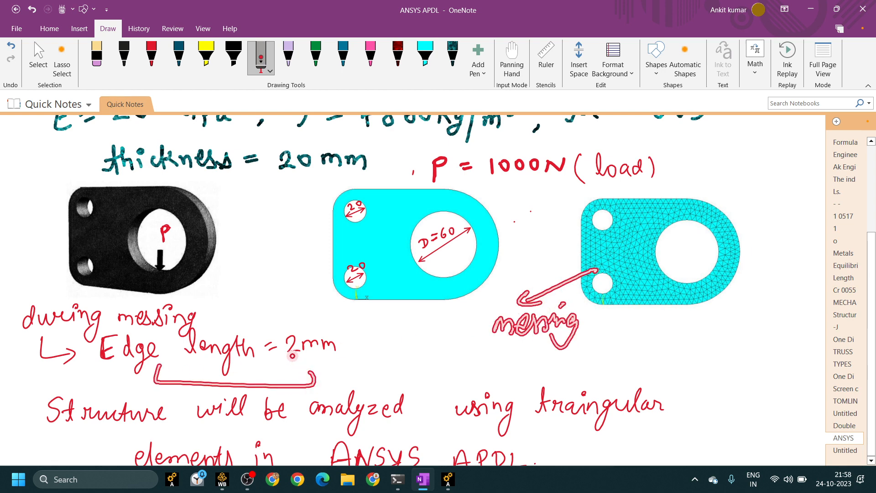
scroll(292, 355, "down", 3)
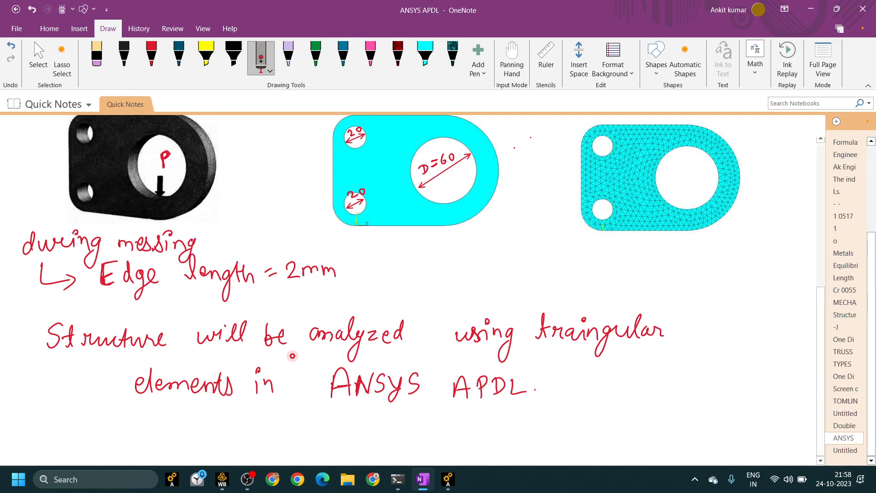
scroll(292, 355, "up", 3)
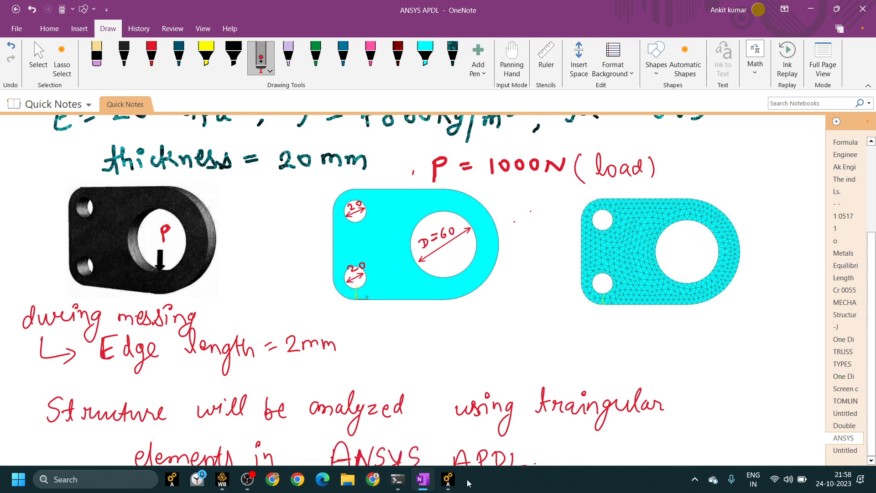
Switch to Ansys Mechanical APDL and set the analysis title to BRACKET.
left_click(448, 479)
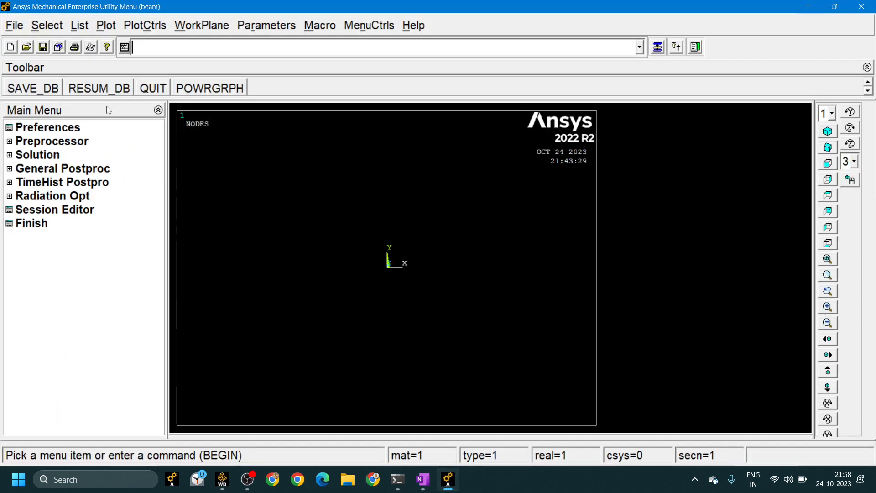
left_click(16, 26)
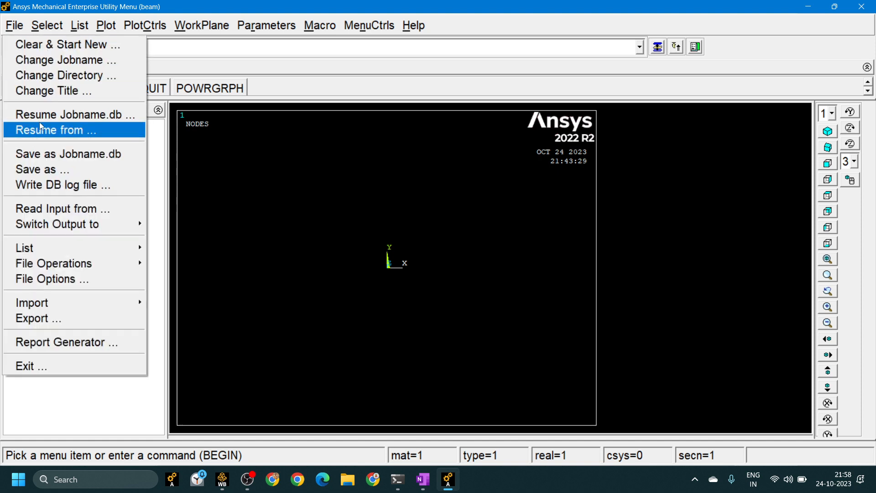
left_click(50, 95)
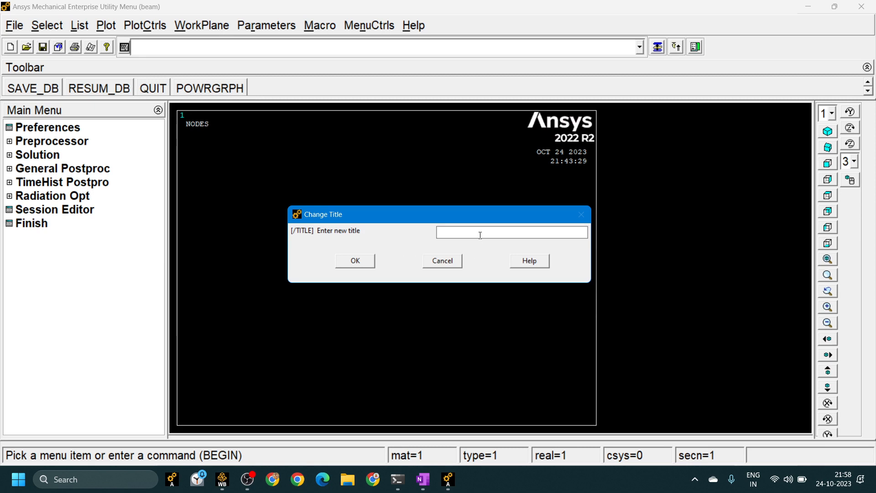
type("b")
type("BRACKET")
left_click(353, 260)
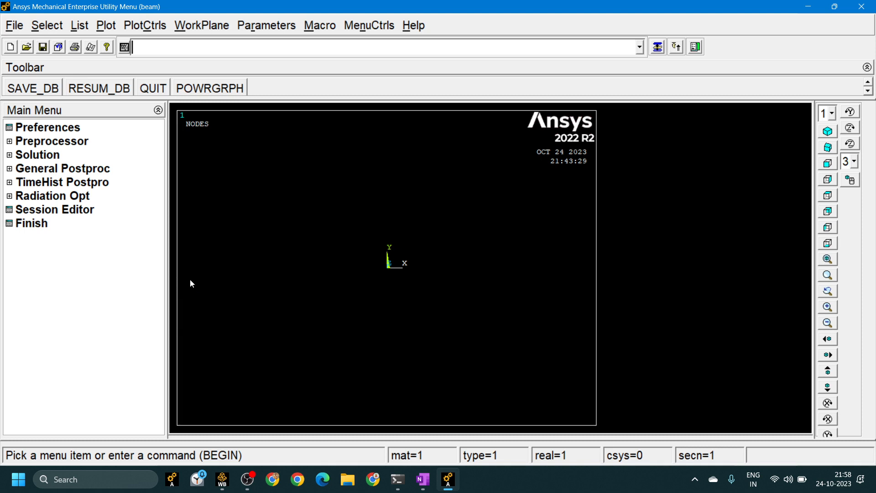
Create a rectangular area by two corners in the preprocessor, starting from WP X 0.
left_click(63, 141)
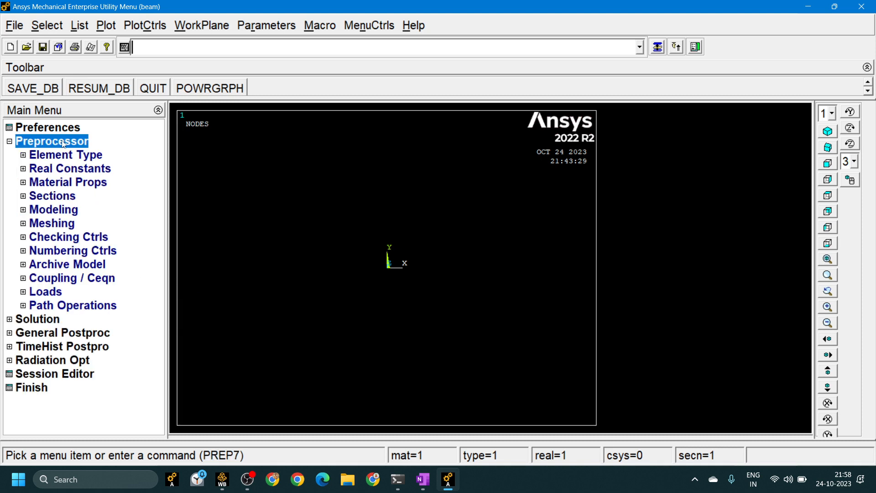
left_click(44, 197)
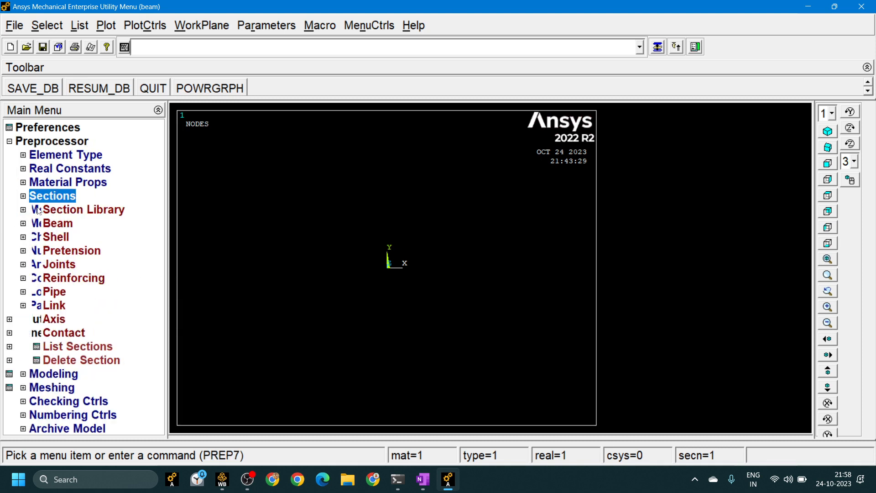
left_click(27, 196)
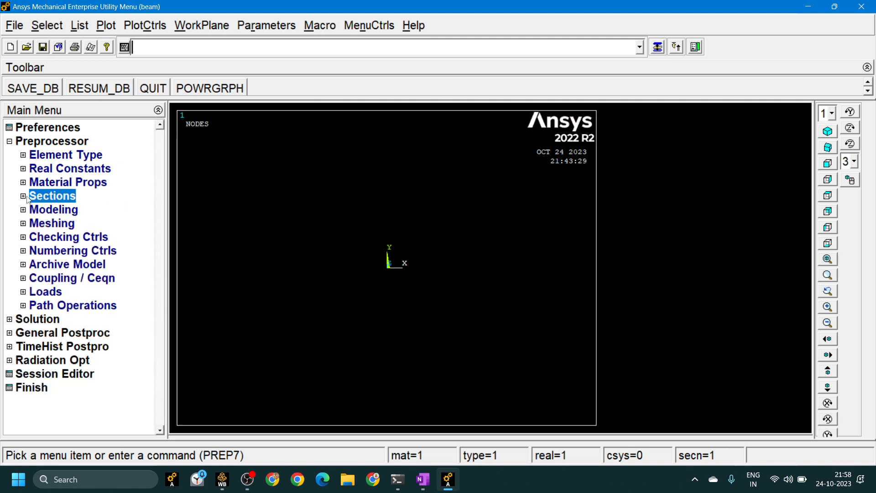
left_click(37, 211)
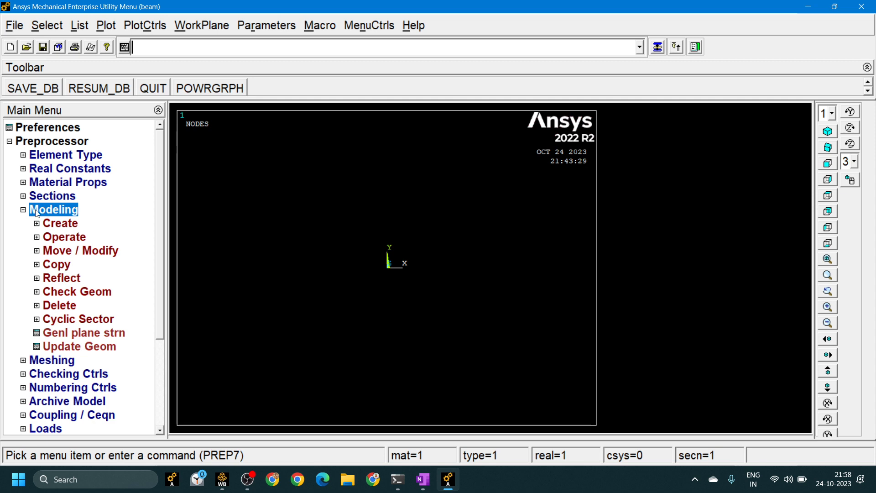
left_click(52, 225)
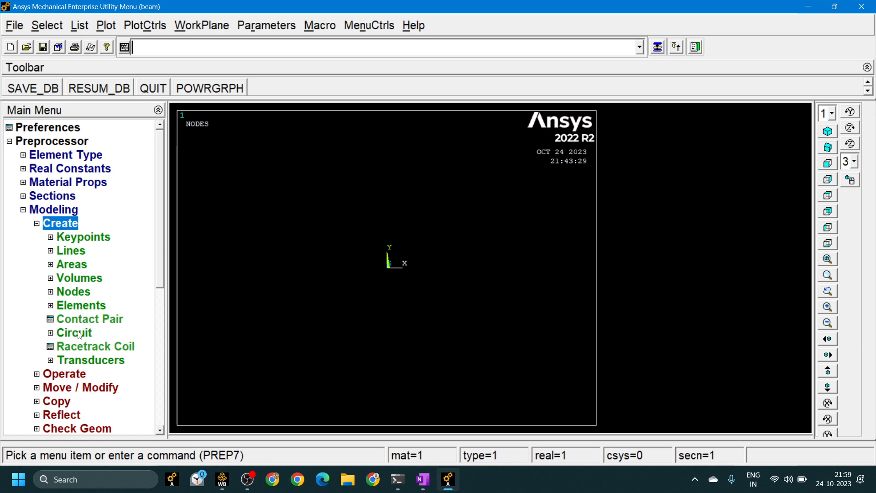
left_click(72, 265)
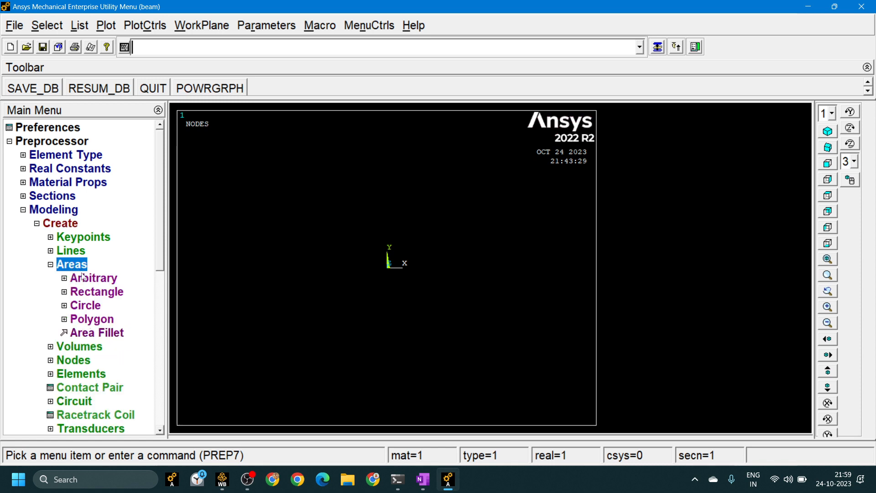
left_click(91, 295)
left_click(101, 306)
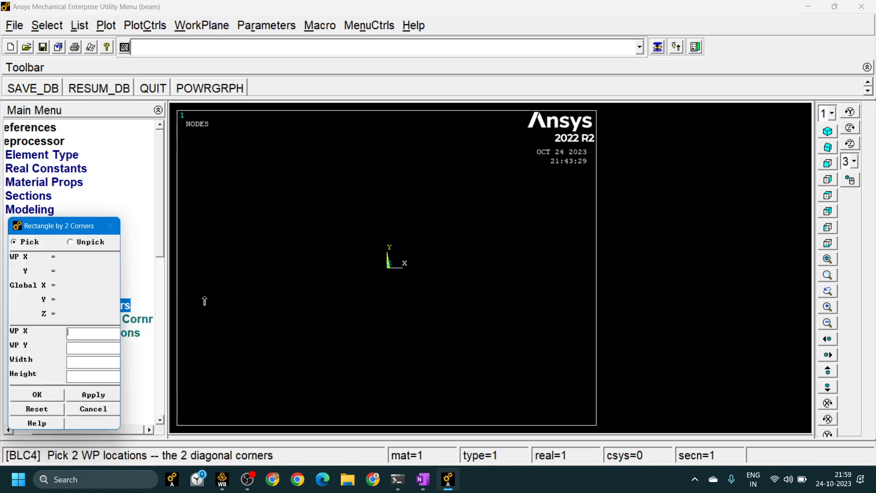
left_click_drag(84, 230, 251, 166)
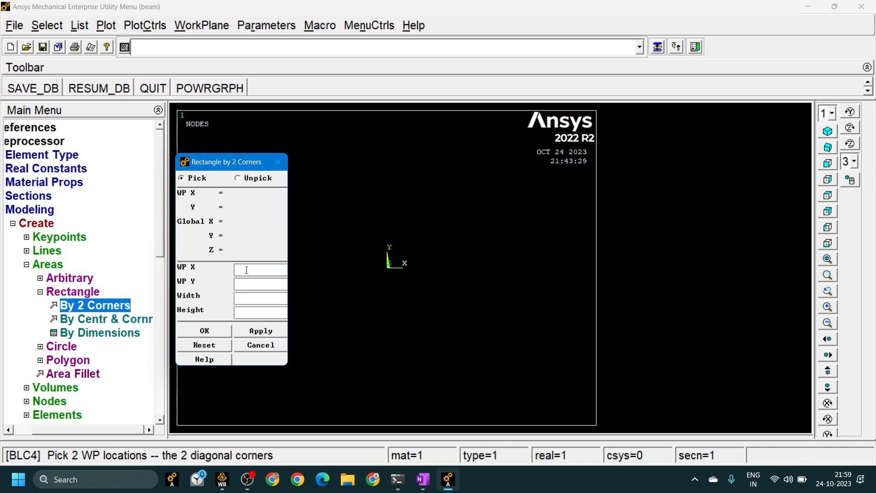
type("0")
left_click(204, 331)
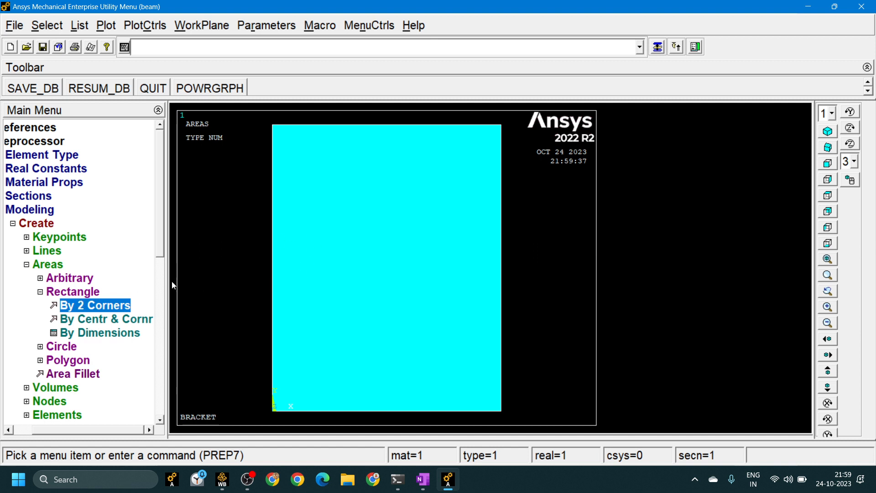
Create a solid circular area centred at WP X 80, WP Y 50, spanning the full height of the rectangle.
left_click(78, 347)
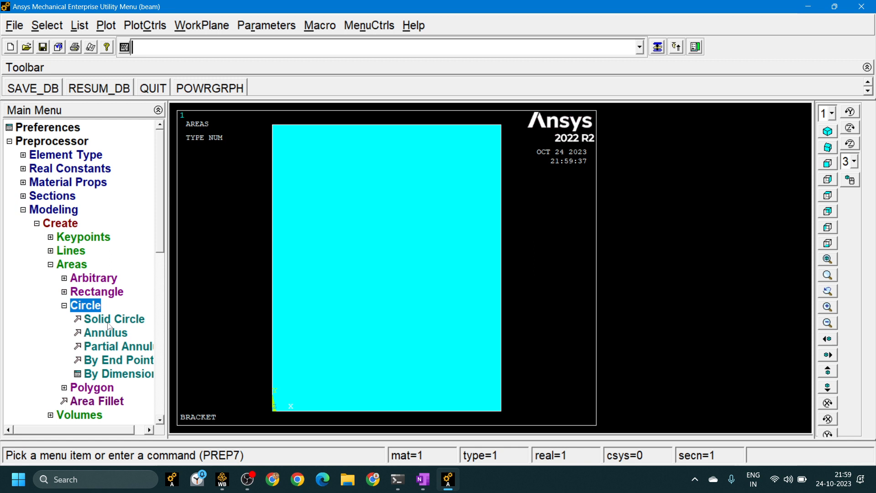
left_click(109, 320)
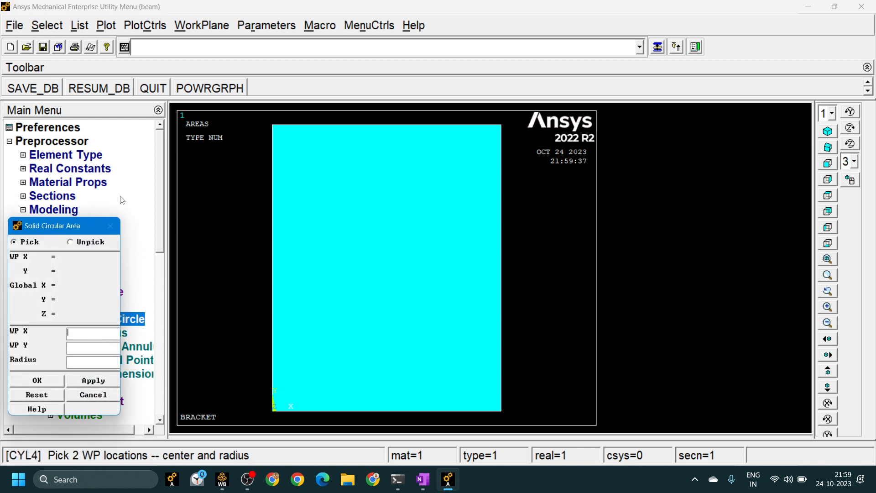
left_click_drag(74, 231, 213, 181)
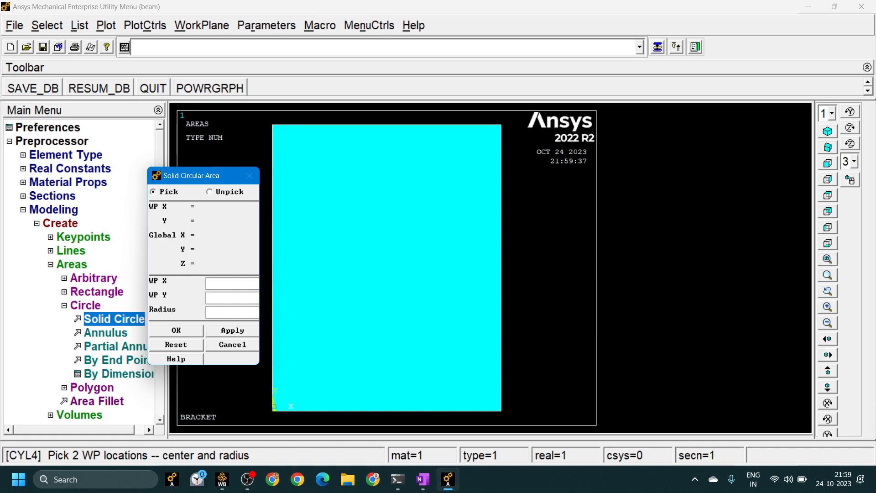
type("80")
left_click(238, 299)
type("50")
left_click(240, 331)
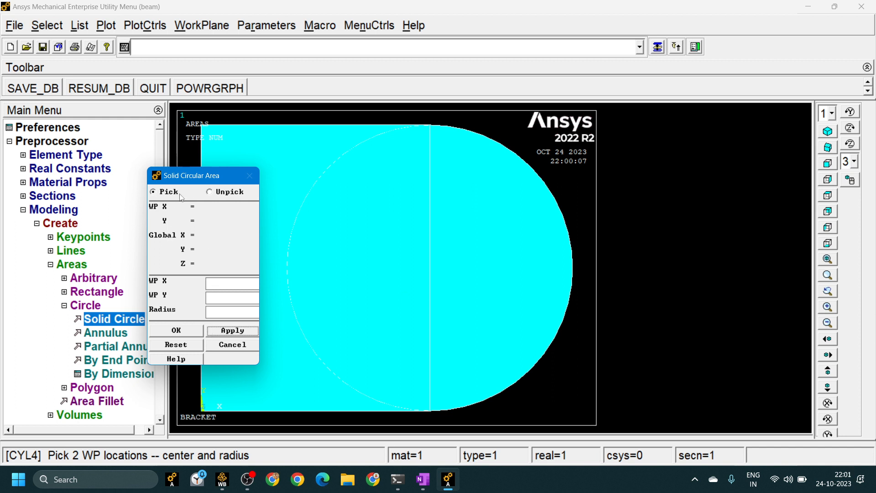
Create a solid circular area centred at WP X 0, WP Y 20 with radius 20.
left_click_drag(193, 175, 385, 167)
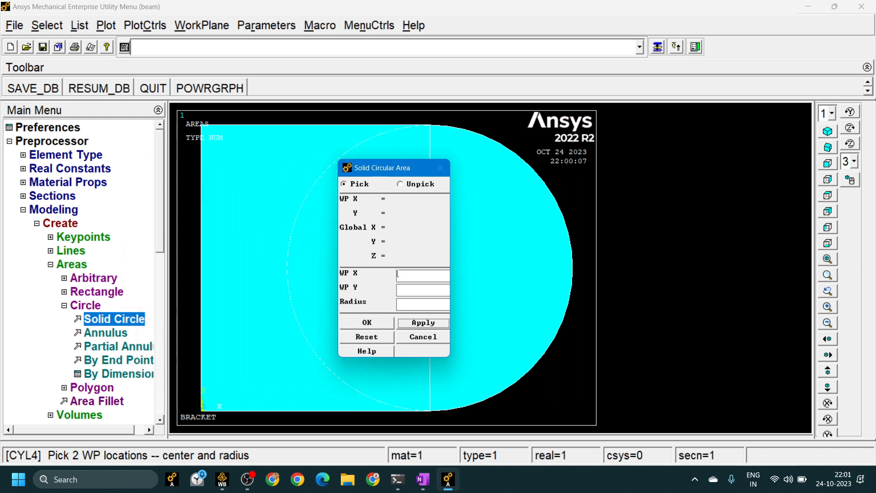
left_click(409, 277)
type("0")
left_click(417, 289)
type("20")
left_click(411, 303)
type("20")
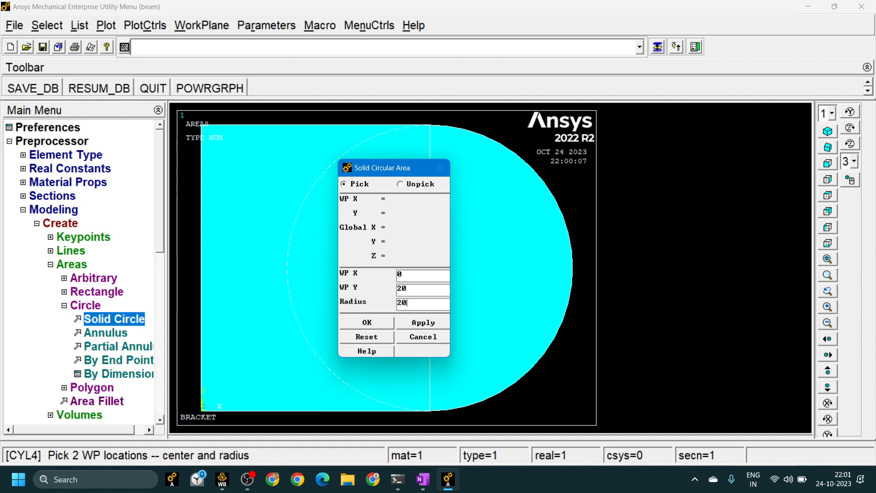
left_click(423, 322)
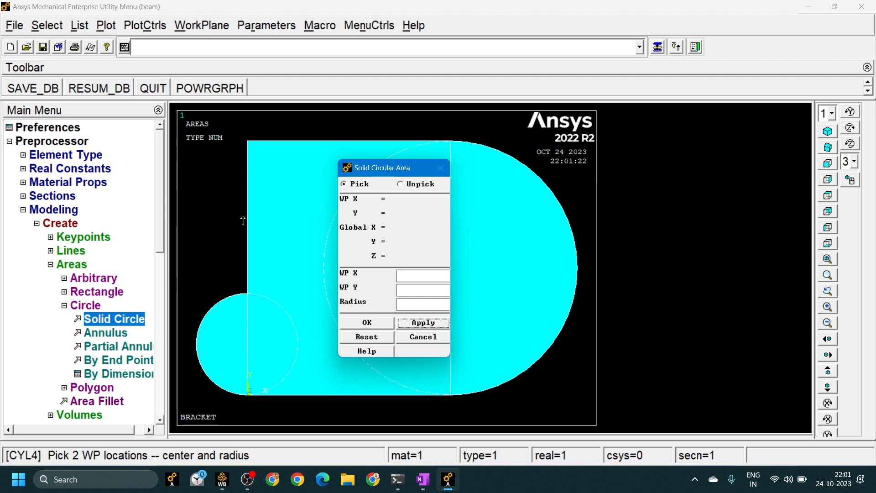
Create another solid circular area centred at WP X 0, WP Y 80 with radius 20.
left_click(409, 274)
type("0")
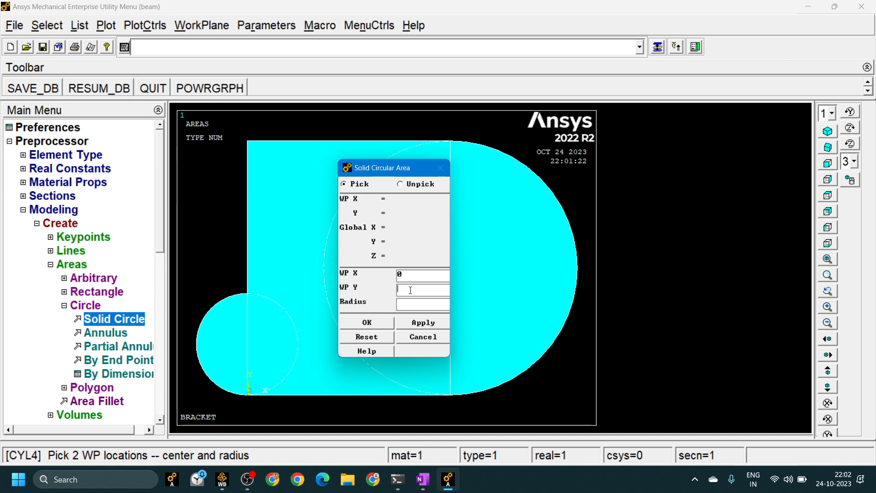
type("80")
left_click(416, 305)
type("20")
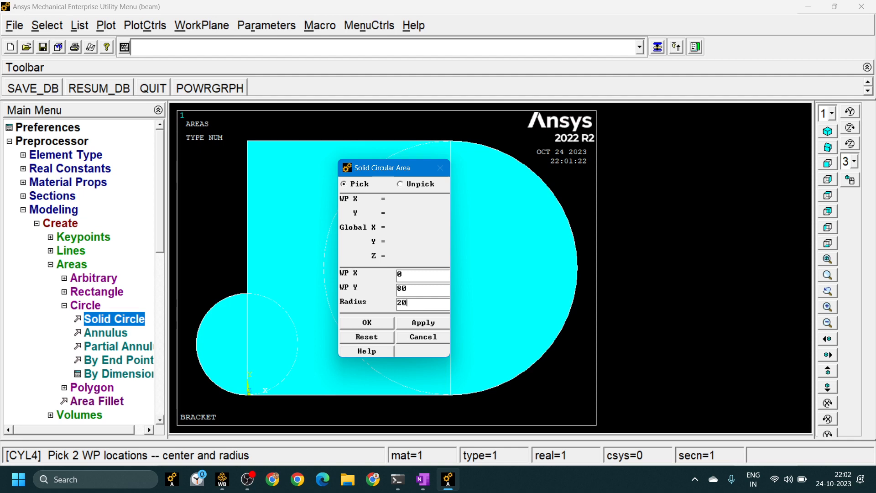
left_click(375, 324)
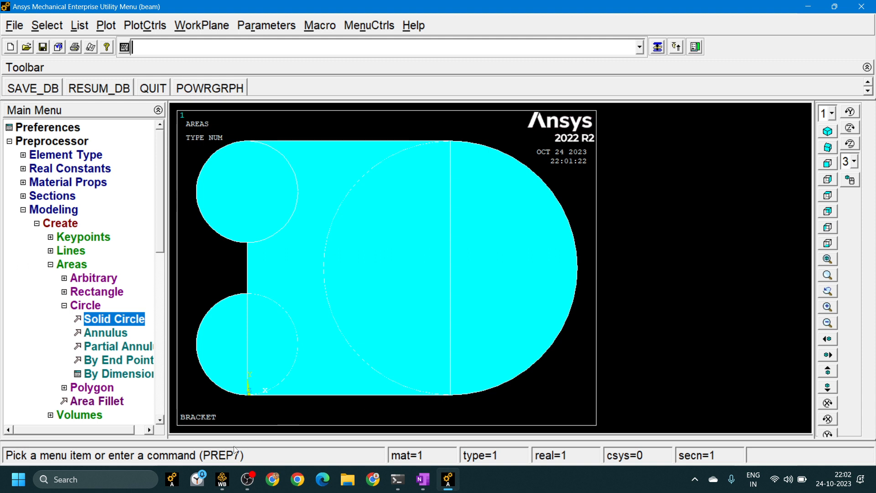
Create a rectangular area by two corners from WP X -20, WP Y 20 with width 20 and height 60.
left_click(90, 294)
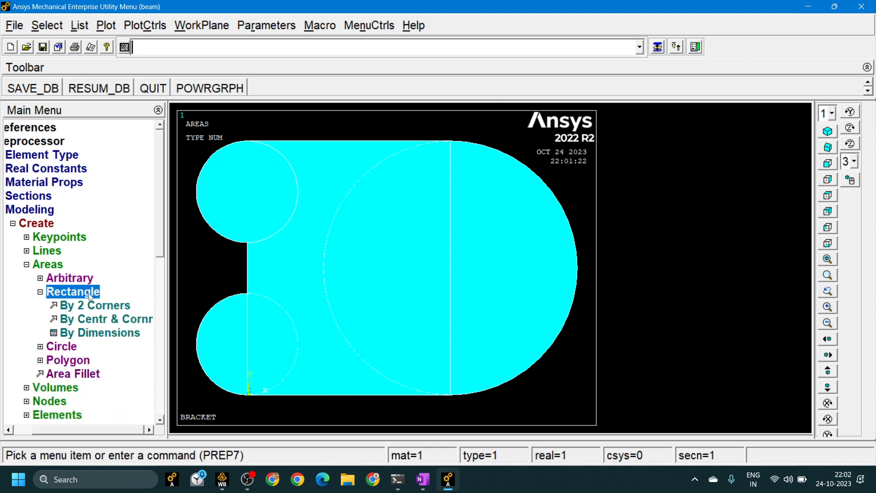
left_click(95, 311)
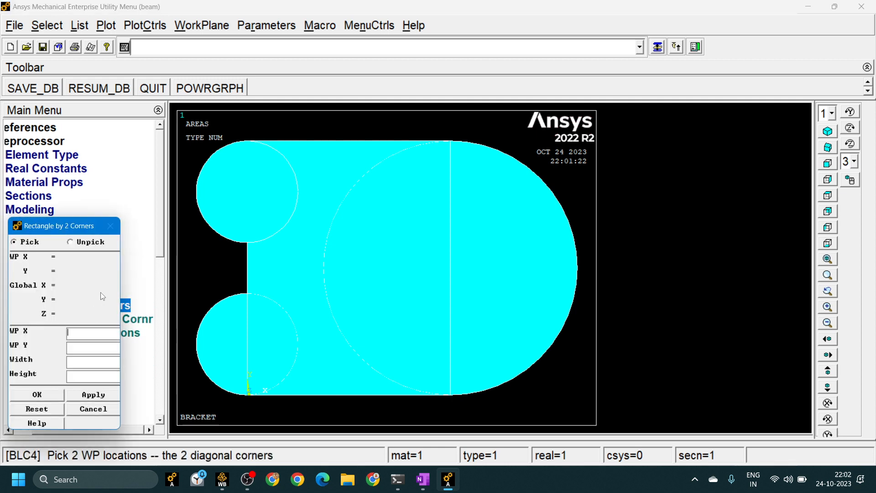
left_click_drag(69, 230, 501, 184)
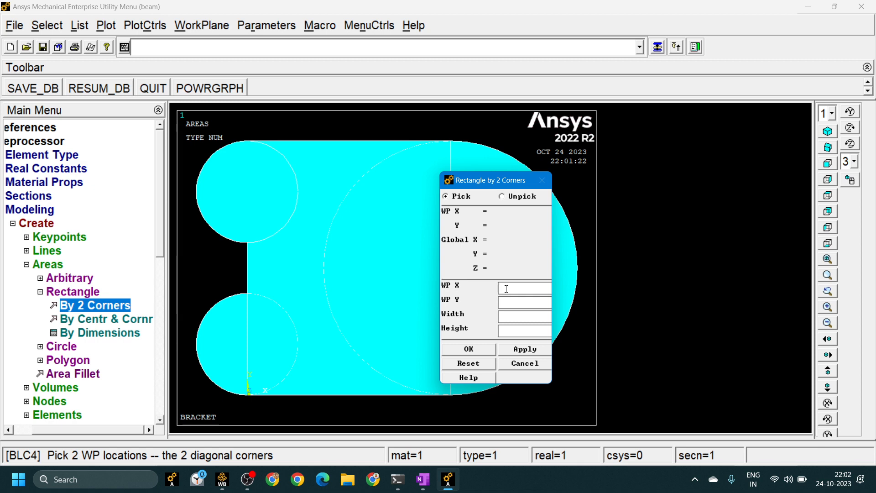
type("-20")
type("20")
key("BackSpace")
key("BackSpace")
left_click(514, 303)
type("20")
left_click(518, 318)
type("20")
left_click(518, 331)
type("60")
left_click(514, 300)
left_click(196, 344)
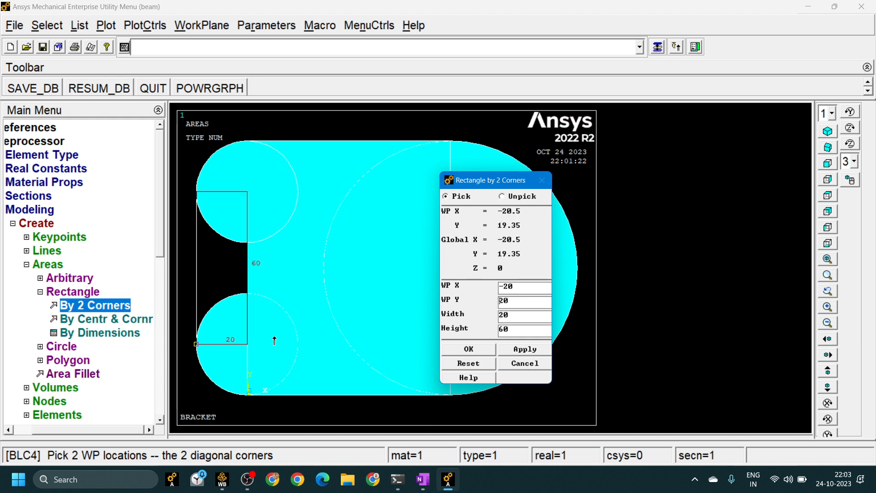
left_click(478, 352)
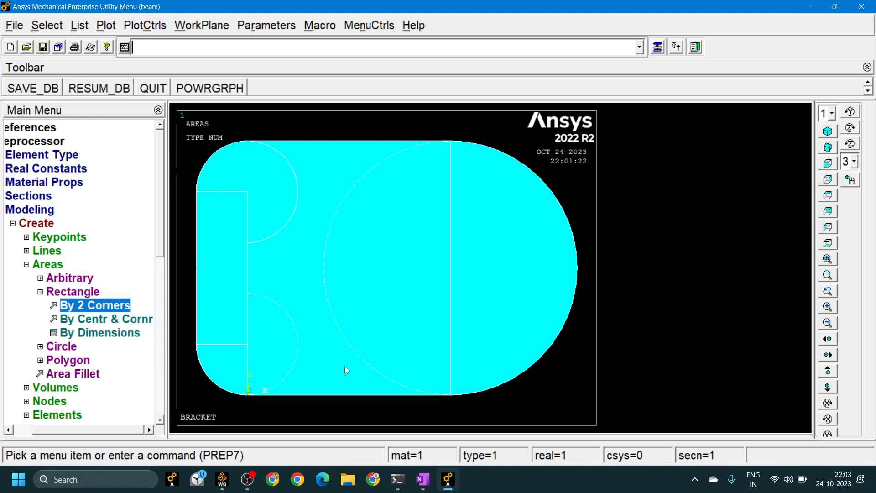
Merge all the rectangle and circle areas into one area with the Boolean Add operation.
left_click(62, 290)
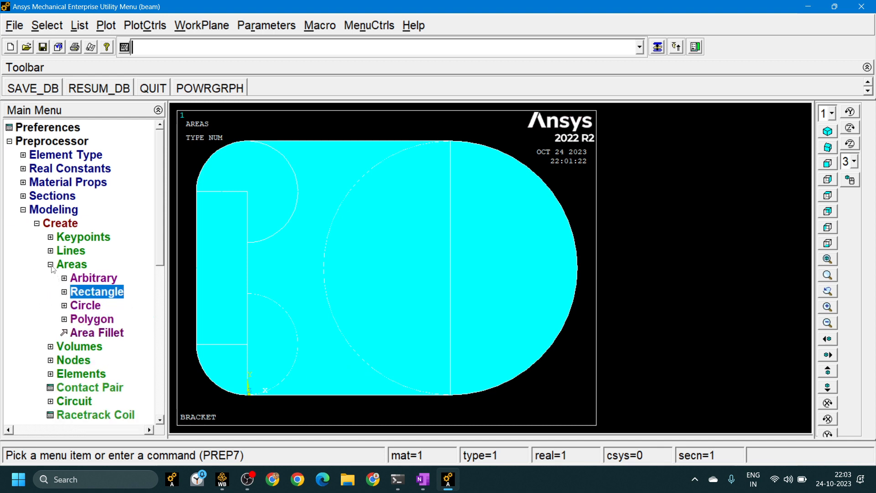
left_click(51, 265)
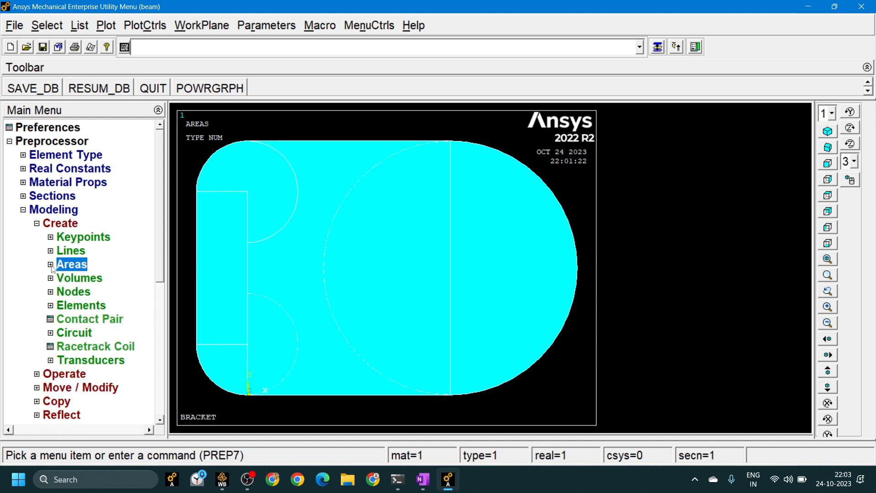
left_click(36, 223)
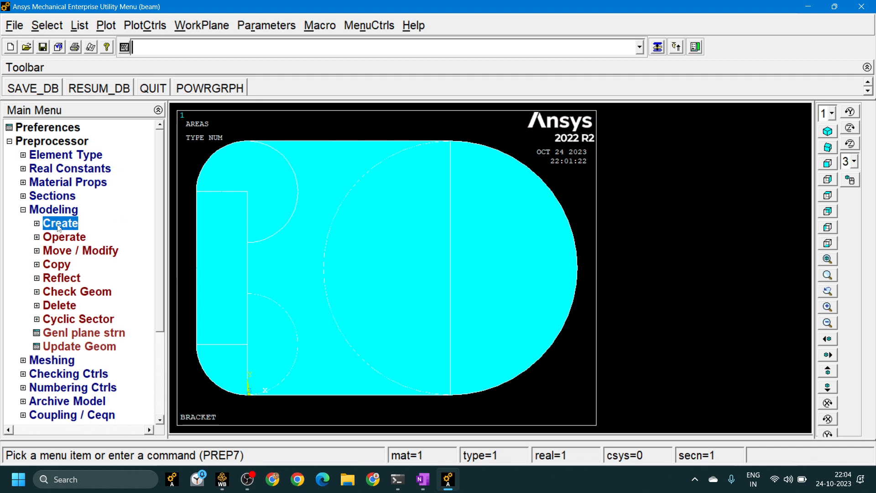
left_click(65, 237)
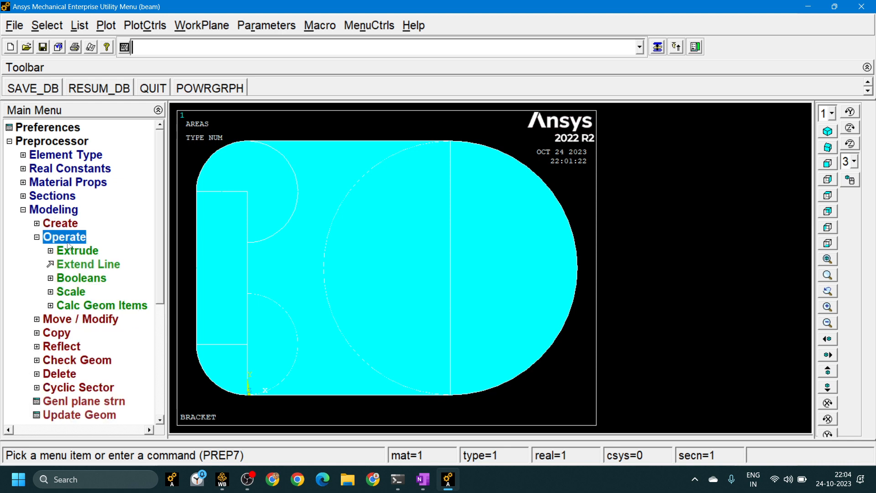
left_click(82, 280)
left_click(73, 307)
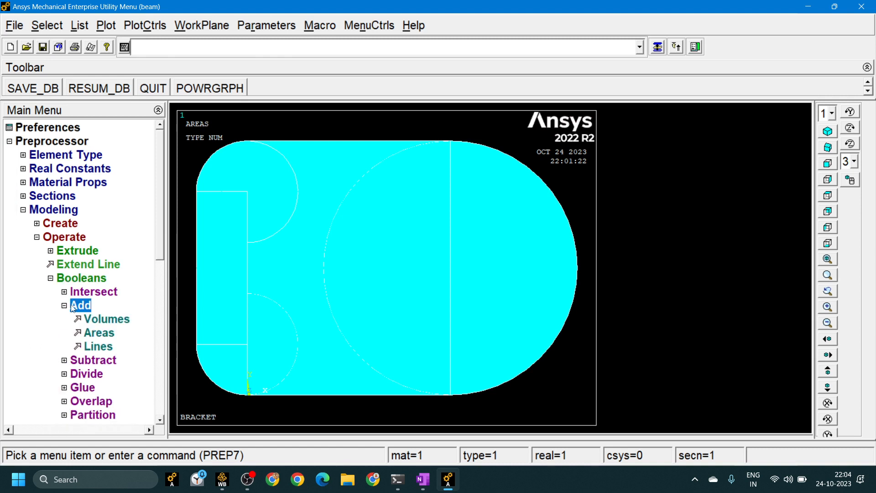
left_click(110, 335)
left_click_drag(66, 234, 458, 115)
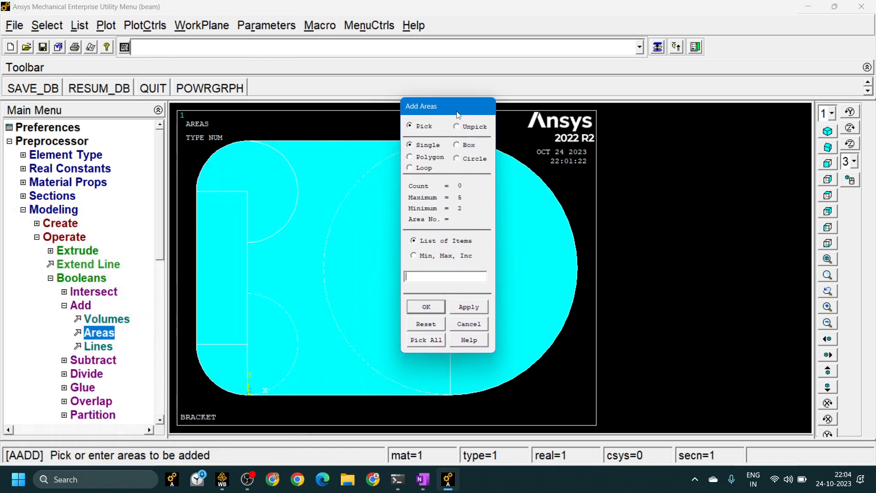
left_click(431, 341)
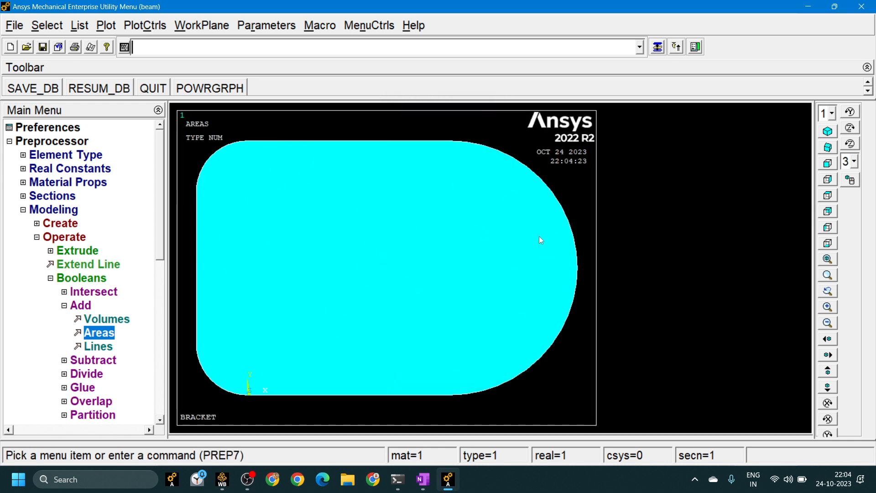
left_click(658, 47)
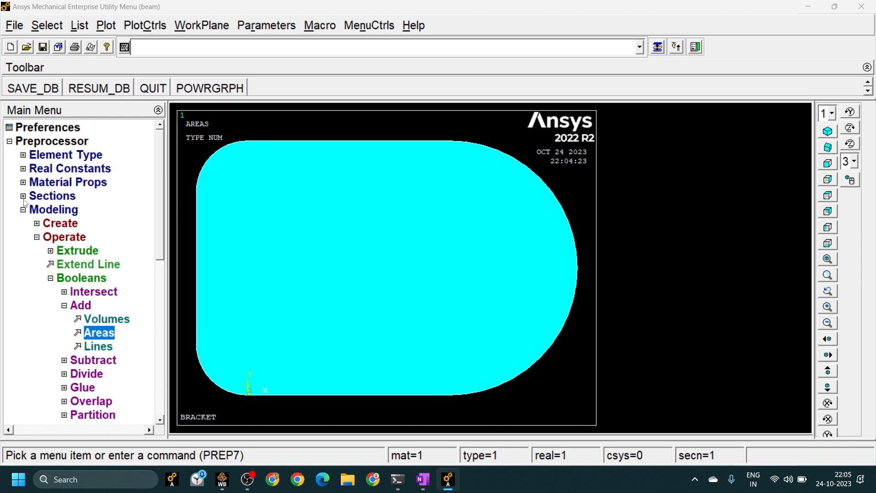
Create a solid circular area for the large hole centred at WP X 80, WP Y 50 with radius 30.
left_click(29, 212)
left_click(27, 214)
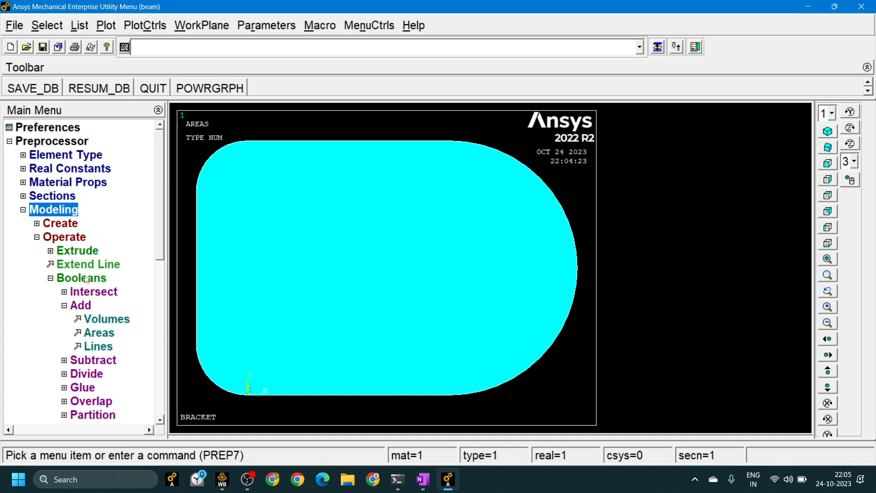
left_click(50, 278)
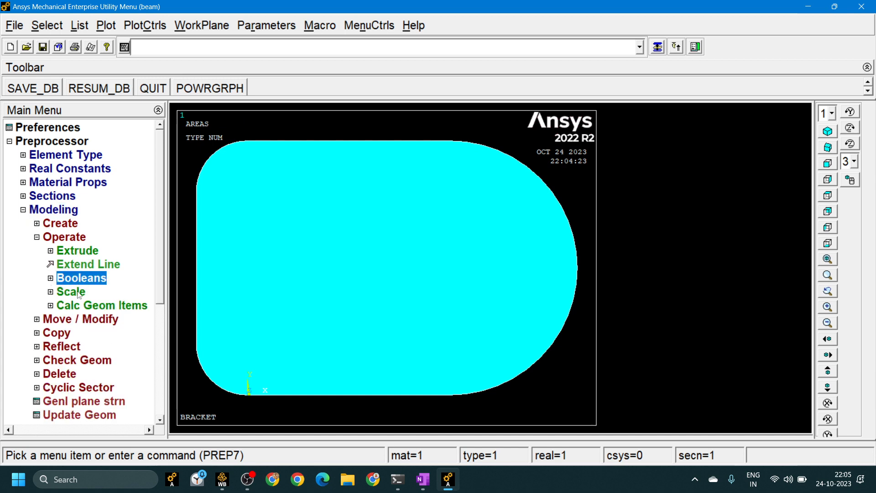
left_click(36, 238)
left_click(37, 223)
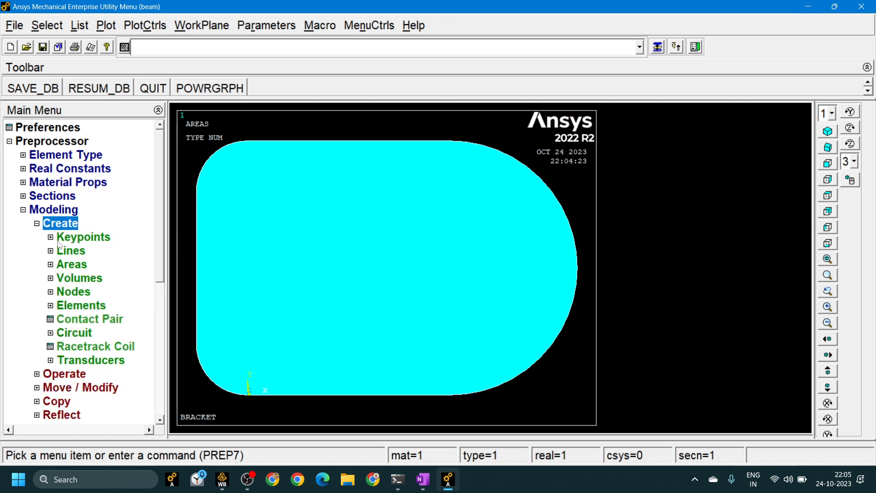
left_click(71, 266)
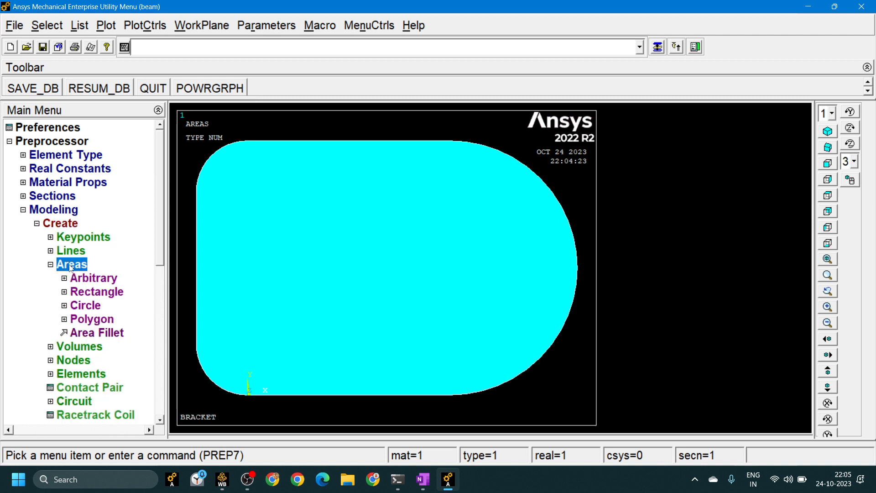
left_click(92, 308)
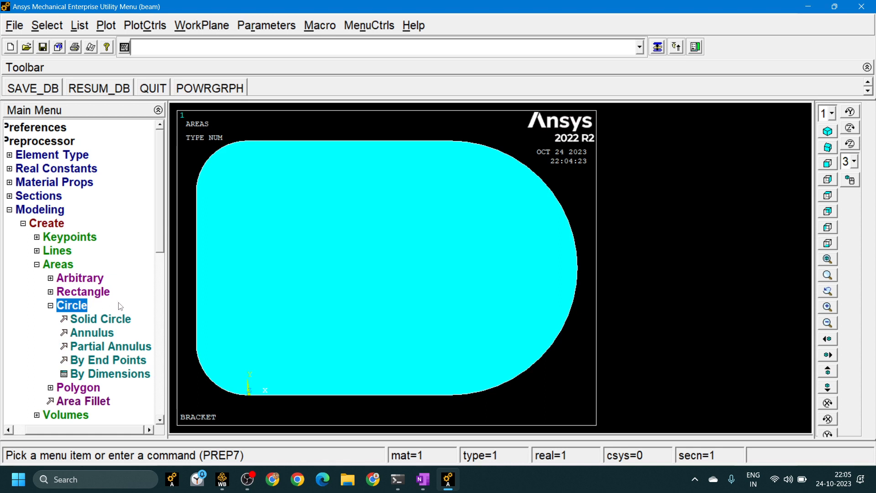
left_click(110, 318)
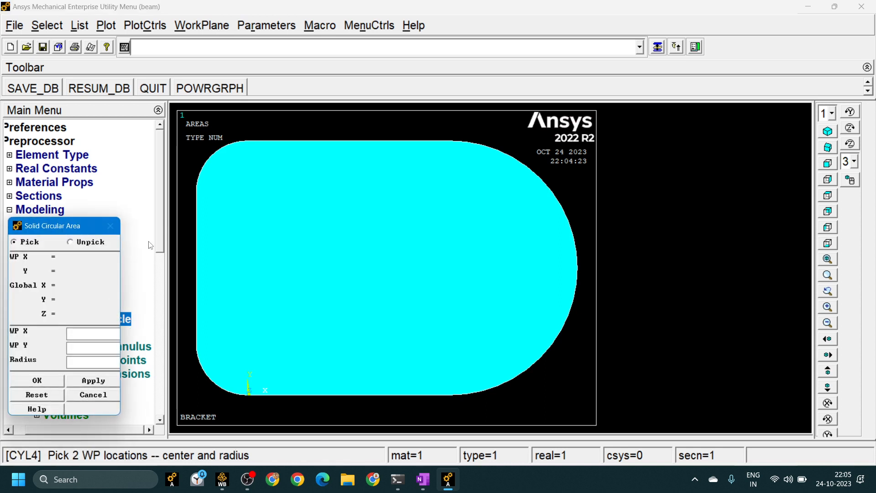
left_click_drag(66, 229, 512, 160)
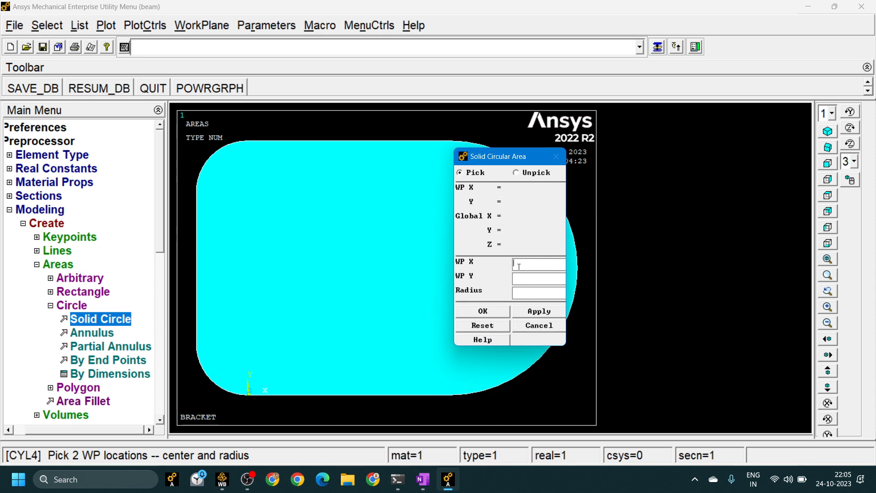
type("80")
left_click(517, 275)
type("50")
type("30")
left_click(776, 474)
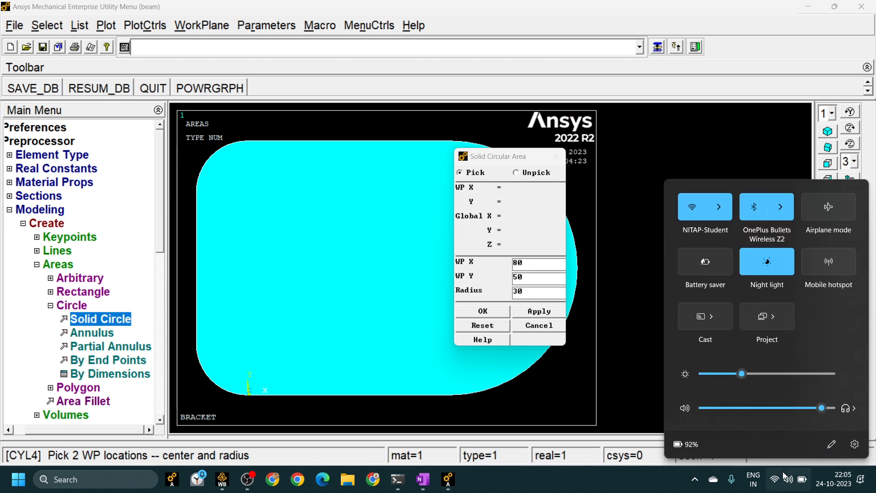
left_click(784, 476)
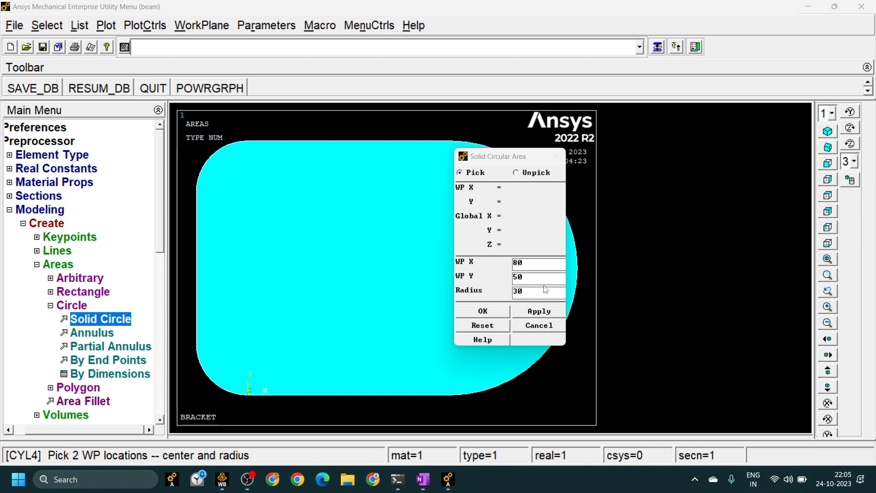
left_click(539, 312)
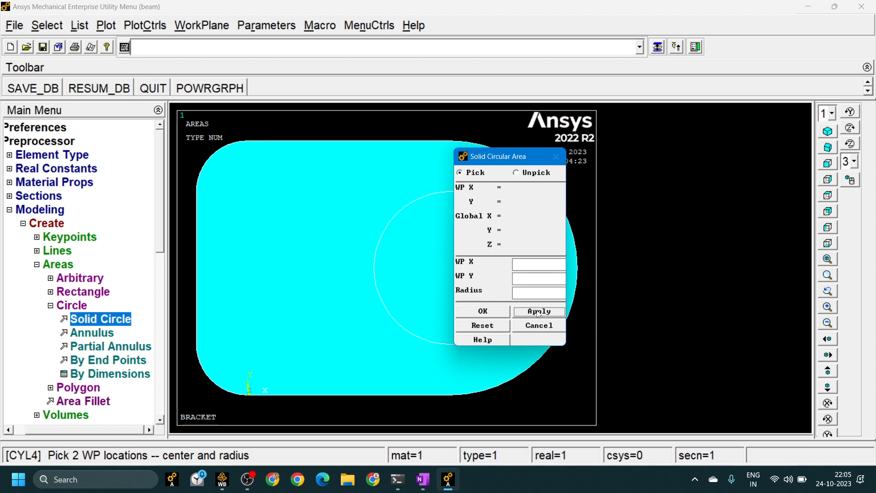
left_click_drag(498, 158, 601, 148)
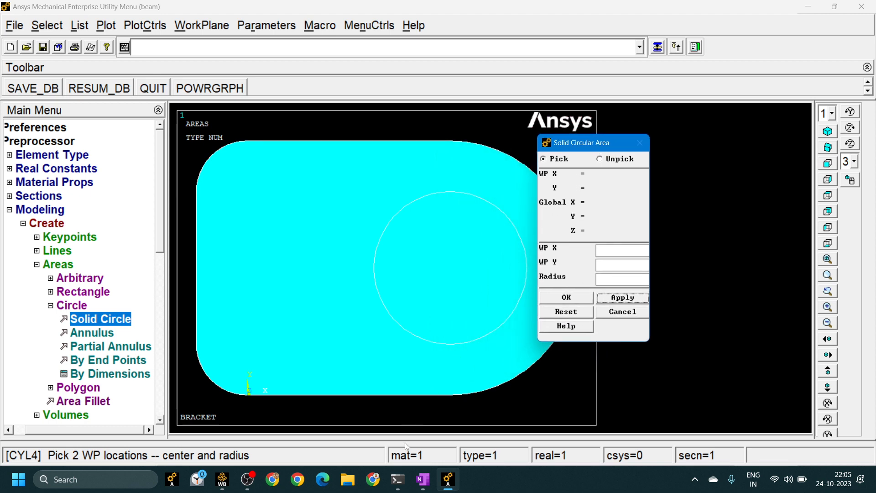
Switch to OneNote and trace the bracket outline, the two small holes and the D=60 hole in the dimensioned picture with the laser pointer.
left_click(422, 479)
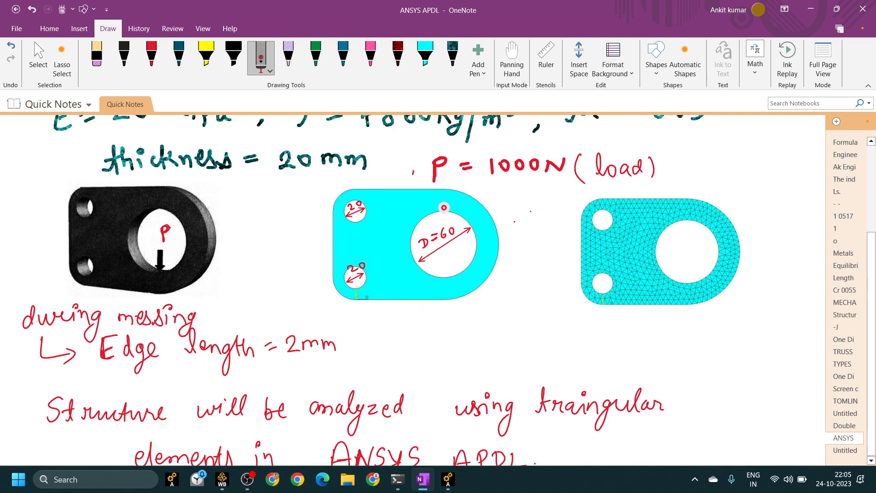
mouse_move(346, 192)
left_mouse_down()
mouse_move(424, 192)
mouse_move(492, 230)
mouse_move(424, 292)
mouse_move(336, 270)
mouse_move(354, 187)
mouse_move(372, 214)
mouse_move(351, 196)
mouse_move(364, 201)
left_mouse_up()
left_click_drag(368, 268, 372, 271)
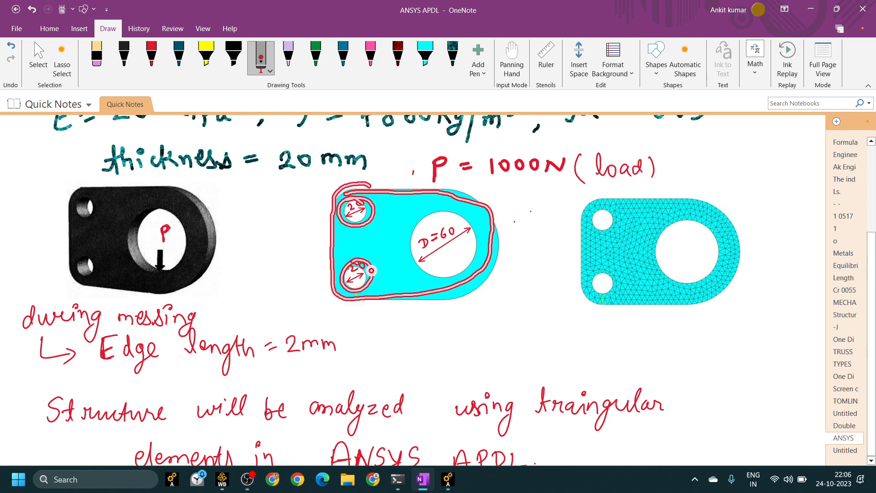
mouse_move(474, 230)
left_mouse_down()
mouse_move(420, 213)
mouse_move(459, 215)
left_mouse_up()
mouse_move(440, 248)
left_mouse_down()
mouse_move(524, 233)
mouse_move(540, 209)
mouse_move(560, 226)
mouse_move(530, 270)
mouse_move(567, 238)
left_mouse_up()
mouse_move(366, 209)
left_mouse_down()
mouse_move(268, 258)
mouse_move(280, 235)
left_mouse_up()
left_click_drag(360, 269, 312, 294)
mouse_move(274, 282)
left_mouse_down()
mouse_move(269, 309)
mouse_move(283, 287)
left_mouse_up()
mouse_move(275, 265)
left_mouse_down()
mouse_move(312, 283)
mouse_move(254, 265)
left_mouse_up()
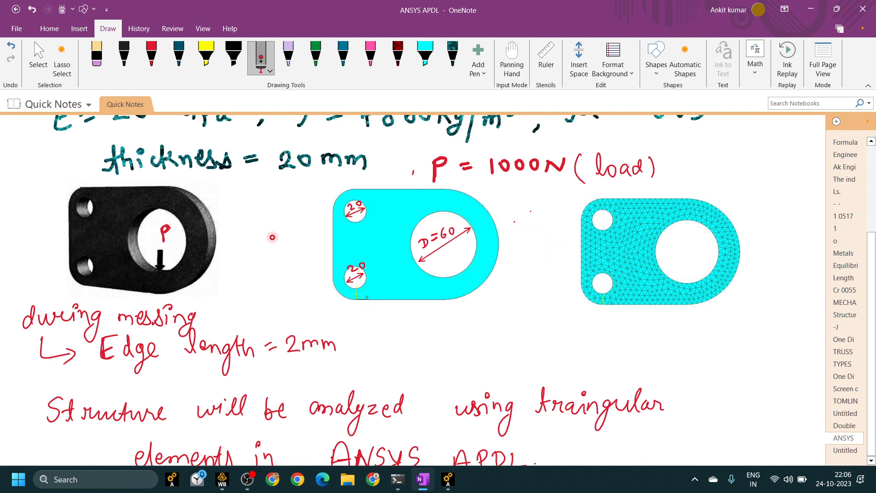
mouse_move(470, 233)
left_mouse_down()
mouse_move(402, 253)
mouse_move(451, 222)
left_mouse_up()
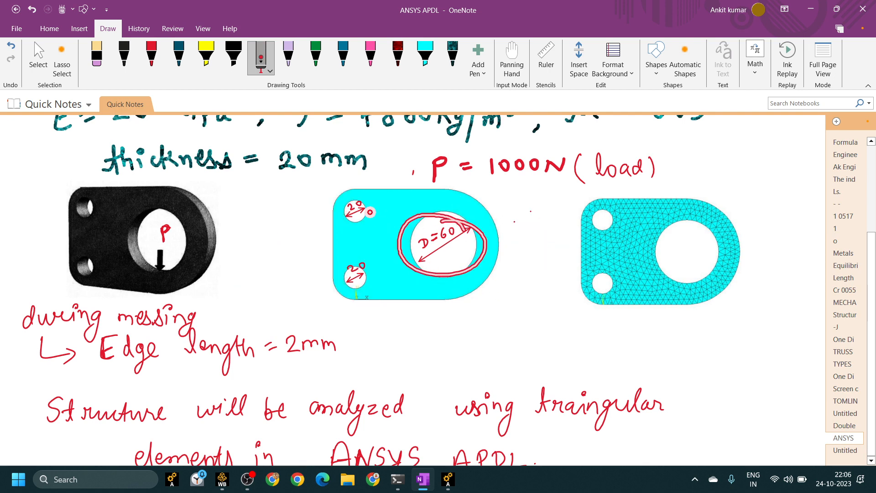
left_click_drag(364, 203, 337, 271)
mouse_move(451, 266)
left_mouse_down()
mouse_move(457, 337)
mouse_move(492, 347)
mouse_move(539, 333)
mouse_move(596, 338)
left_mouse_up()
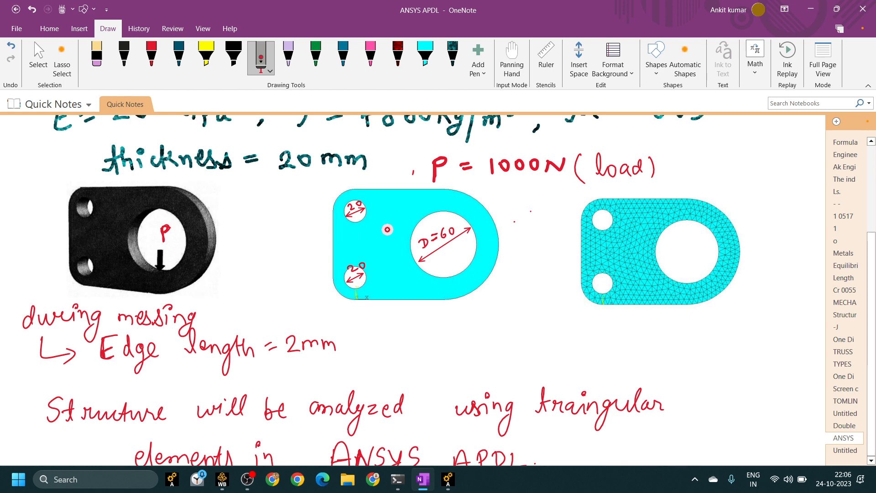
Switch back to Ansys and create a solid circular area for the lower small hole centred at WP X 0, WP Y 20 with radius 10.
mouse_move(391, 198)
left_mouse_down()
mouse_move(446, 193)
mouse_move(467, 283)
mouse_move(409, 209)
mouse_move(385, 195)
left_mouse_up()
left_click(448, 479)
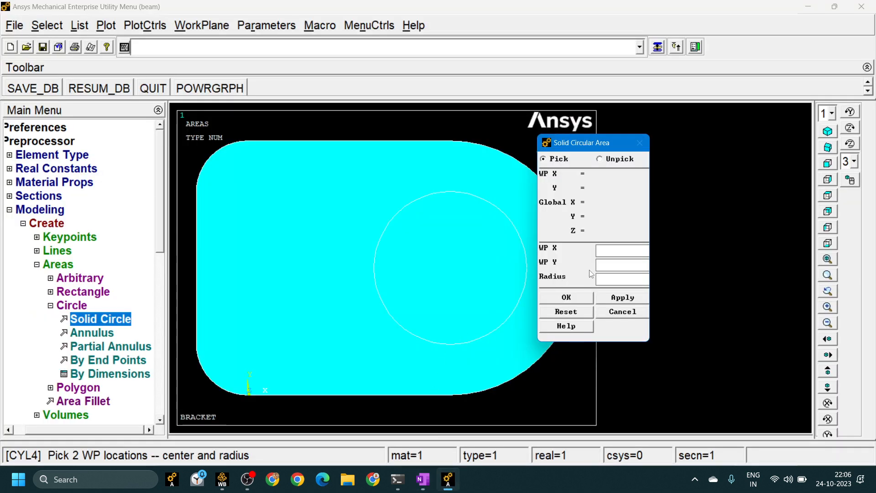
left_click(616, 250)
type("0")
type("20")
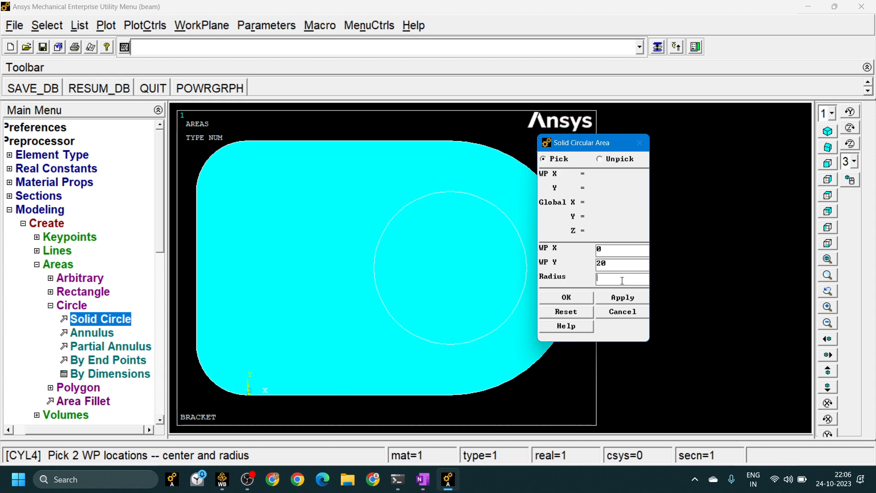
type("10")
left_click(628, 301)
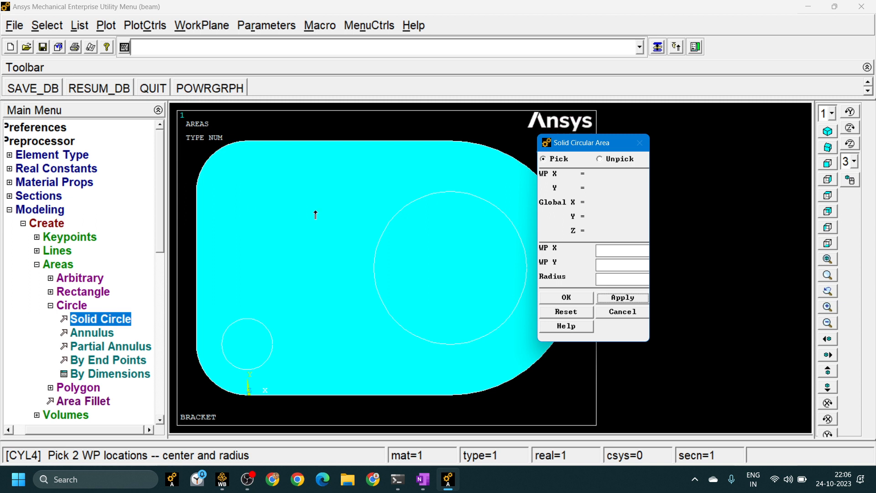
Create a solid circular area for the upper small hole centred at WP X 0, WP Y 80 with radius 10.
left_click(608, 252)
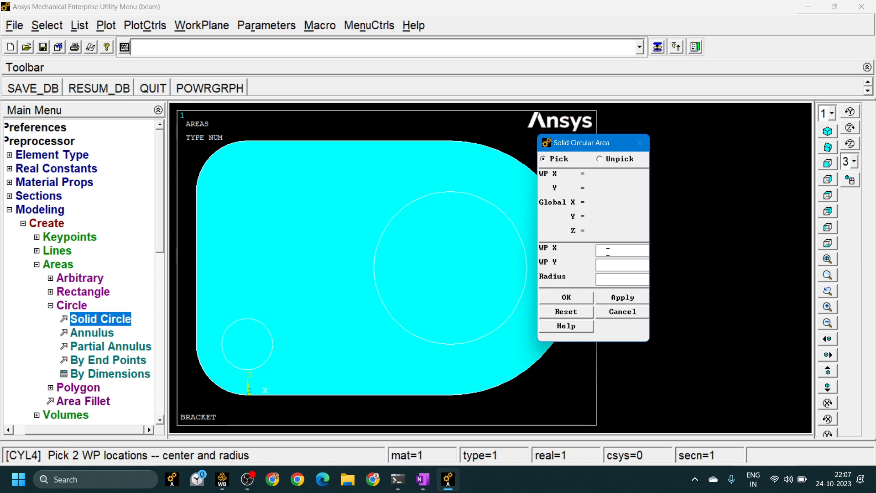
type("0")
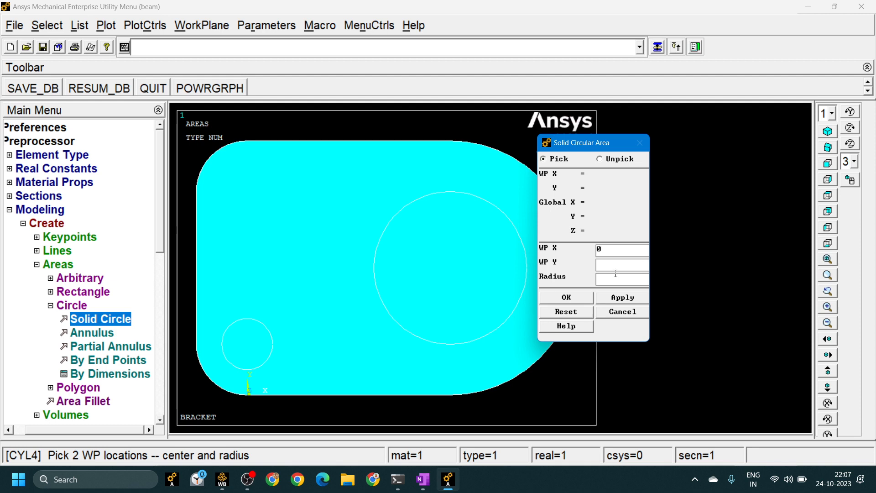
type("80")
left_click(617, 279)
type("10")
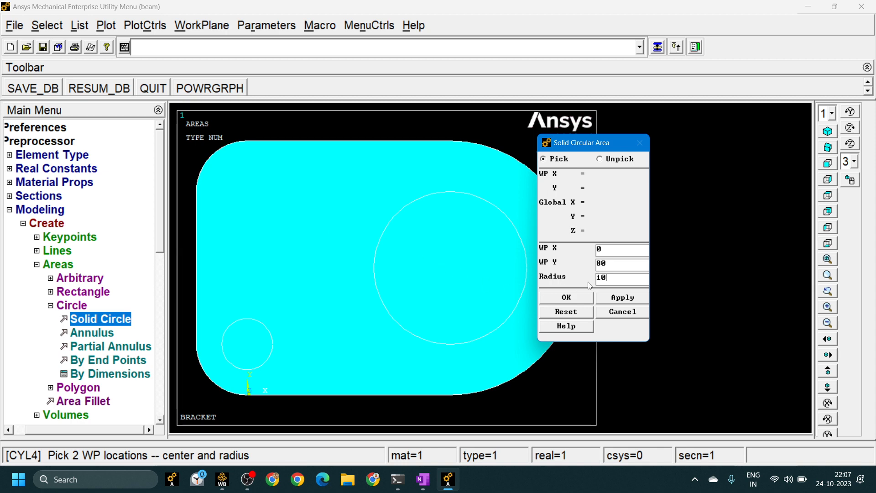
left_click(568, 297)
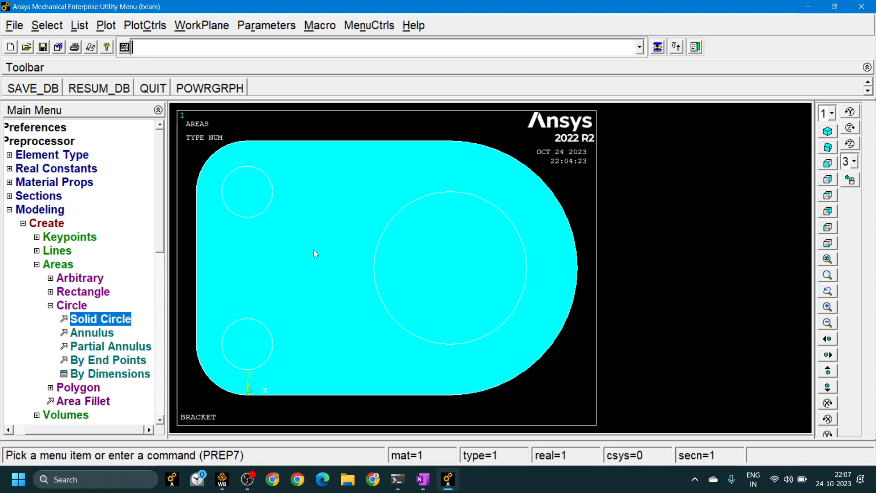
Try to run the Boolean Add operation with only the bracket plate area picked.
left_click(37, 266)
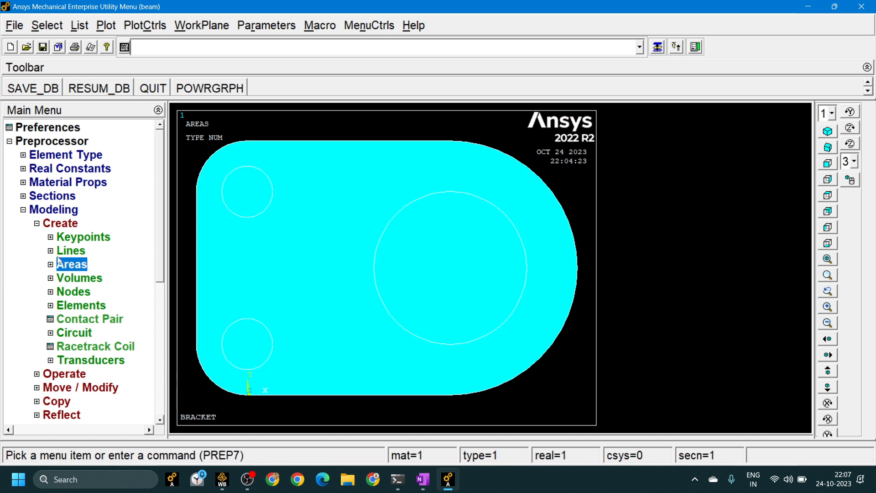
left_click(37, 224)
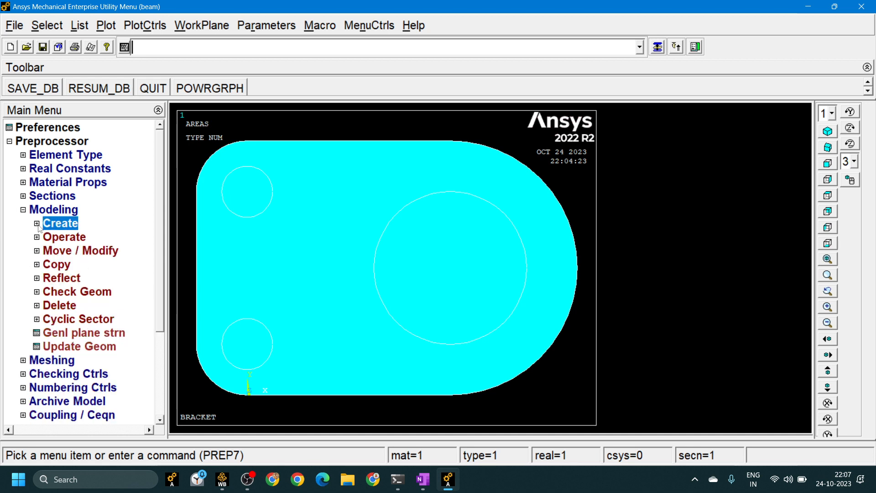
left_click(59, 238)
left_click(78, 282)
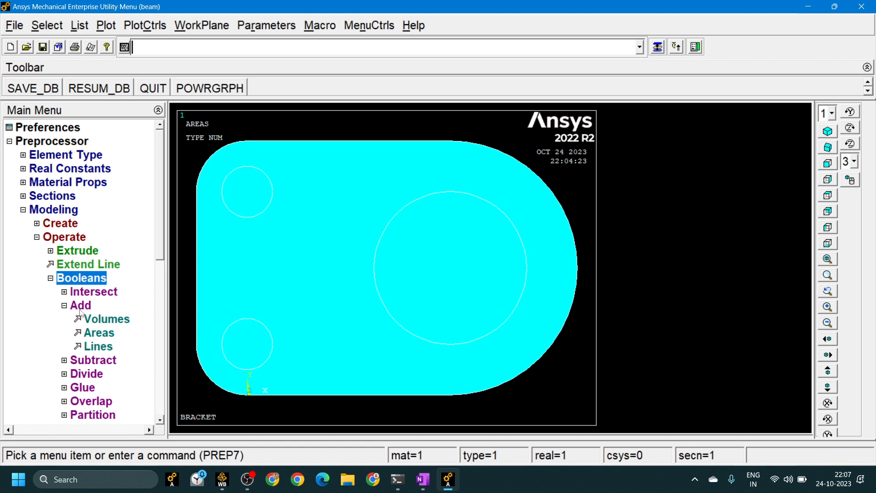
left_click(86, 308)
left_click(87, 310)
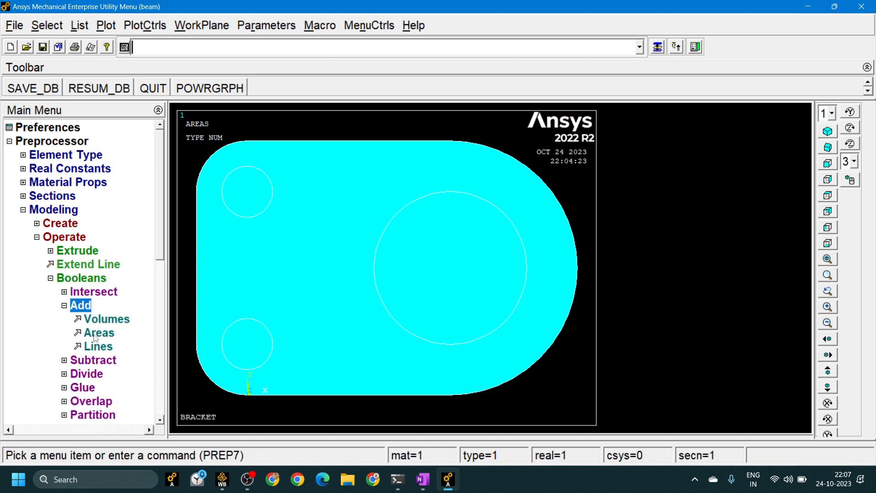
left_click(95, 336)
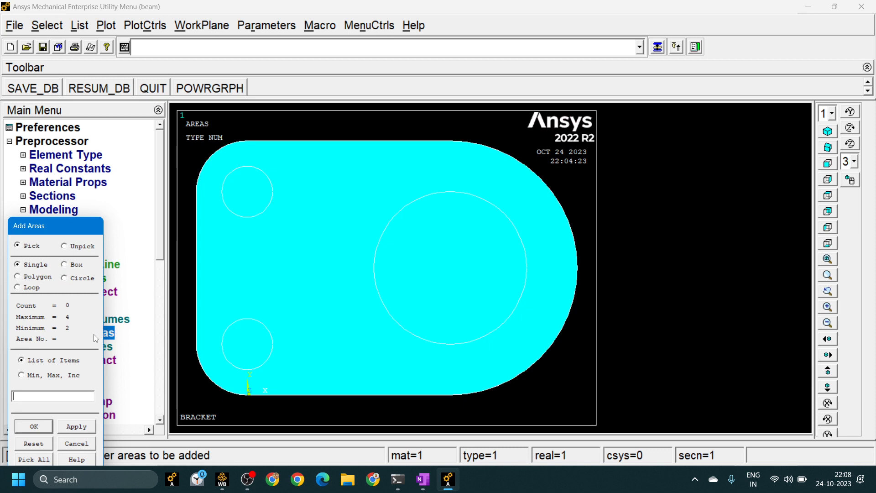
left_click_drag(70, 232, 143, 127)
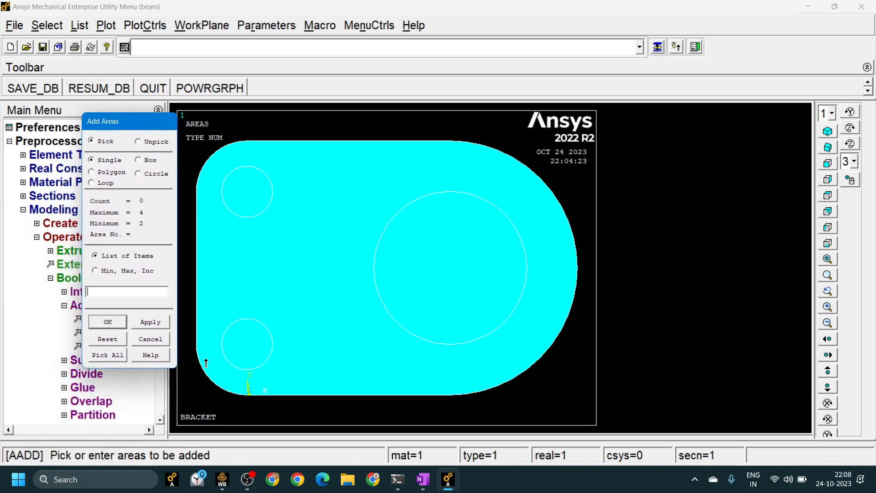
left_click(303, 259)
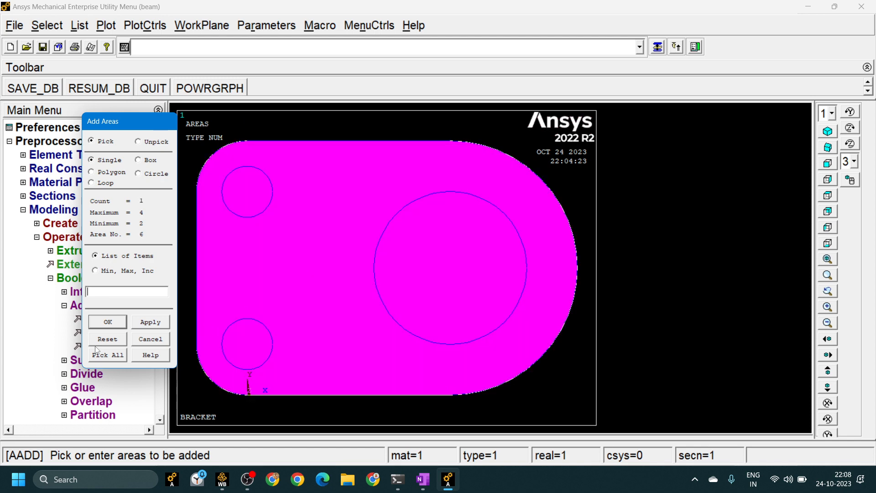
left_click(108, 322)
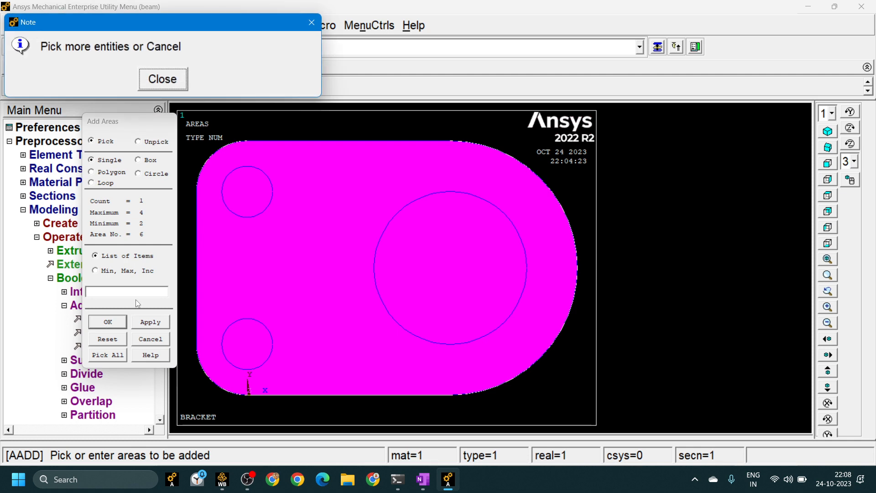
left_click(169, 86)
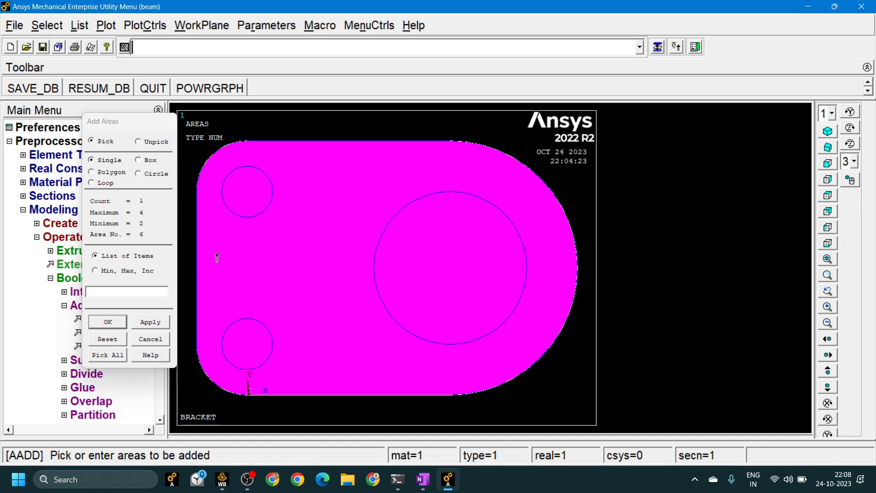
left_click(150, 339)
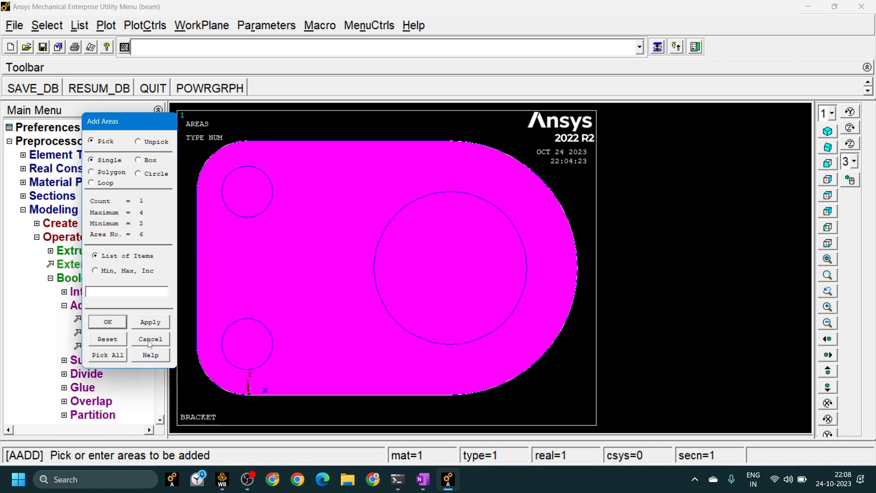
Try to subtract areas with the three hole circles picked as the base areas.
left_click(93, 360)
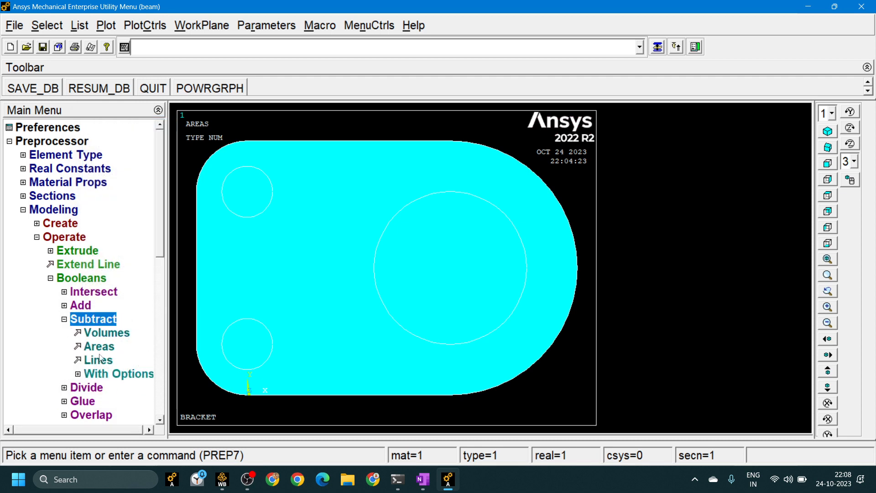
left_click(98, 346)
left_click_drag(48, 225, 124, 132)
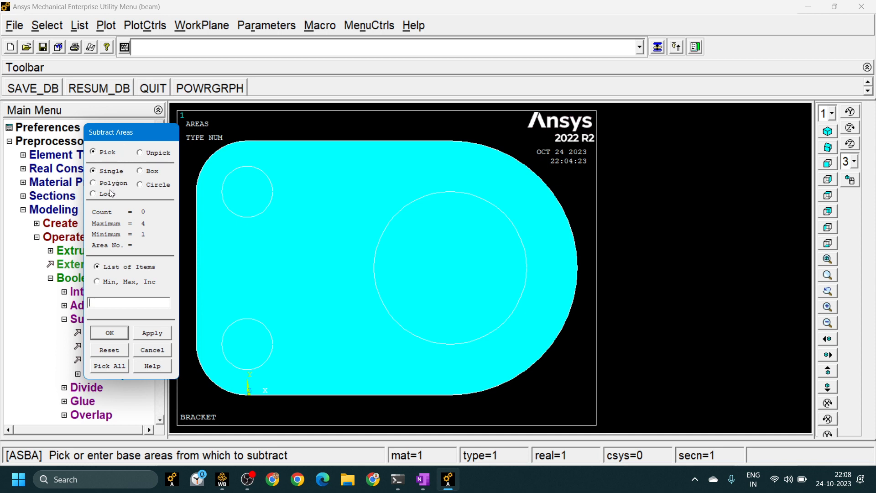
left_click(223, 180)
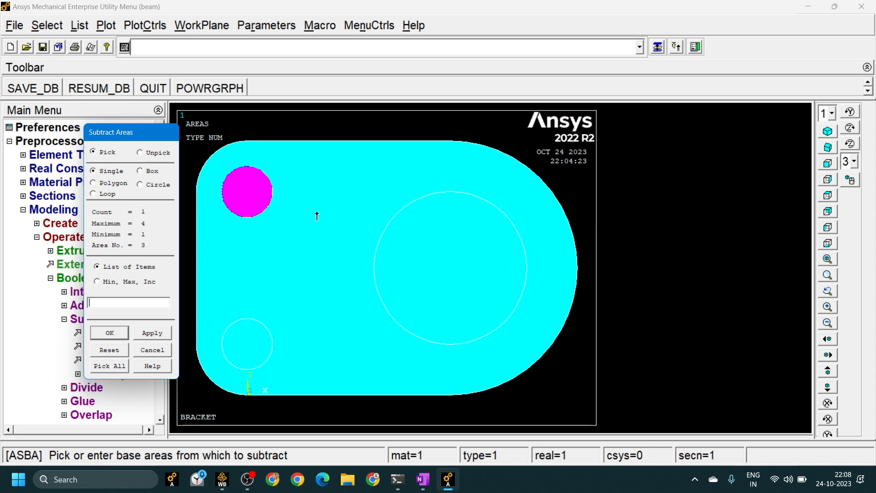
left_click(249, 341)
left_click(451, 292)
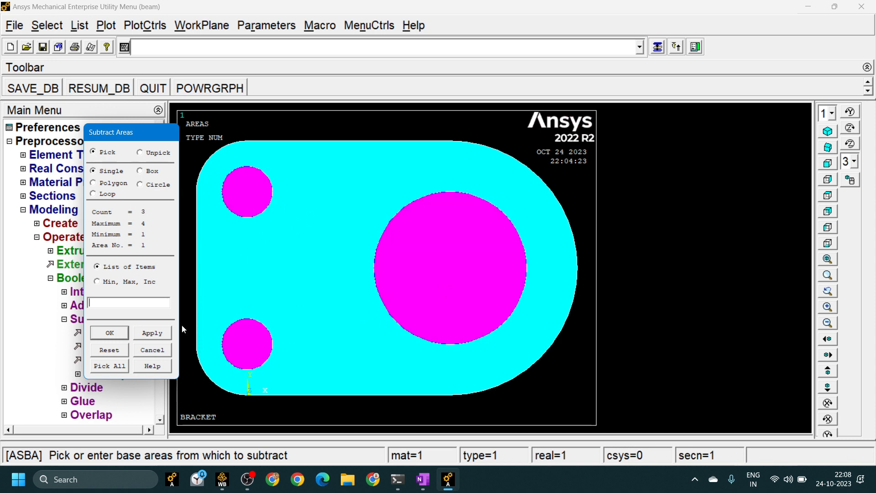
left_click(109, 333)
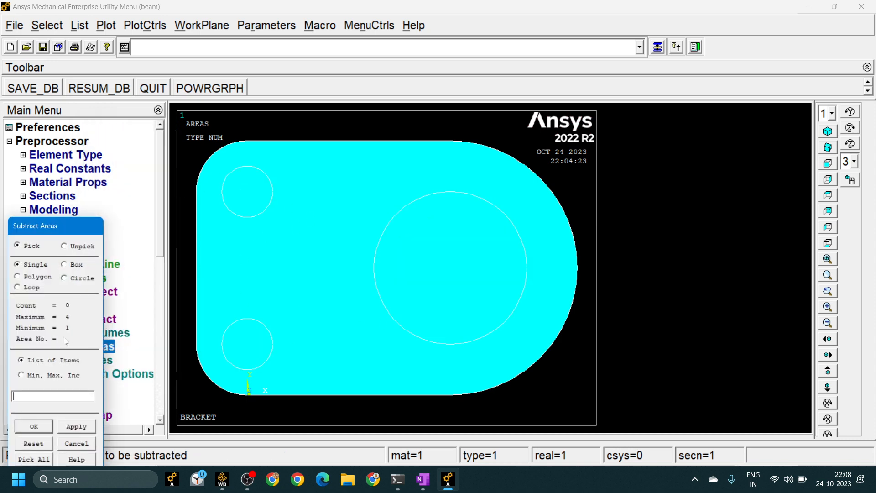
left_click_drag(59, 234, 121, 139)
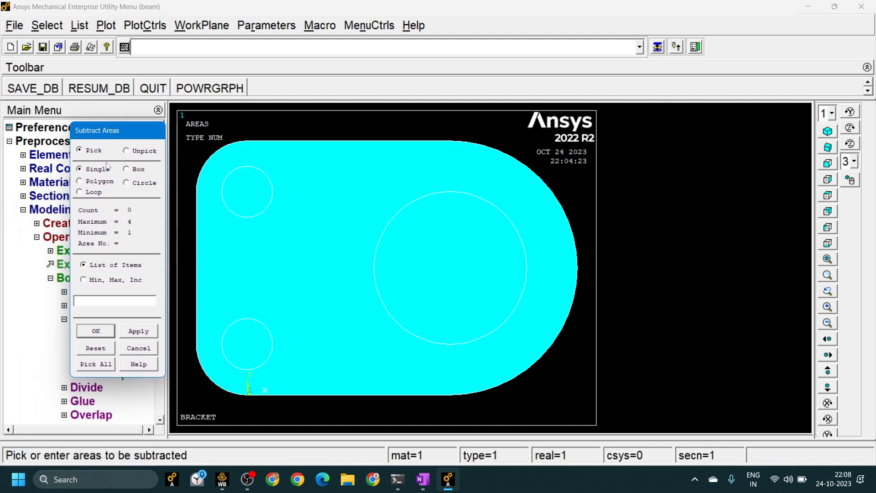
left_click(108, 335)
left_click(80, 305)
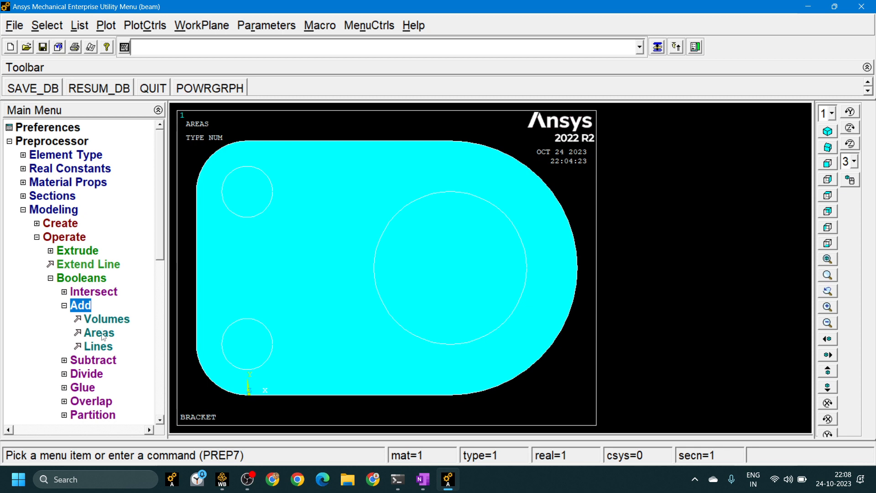
left_click(103, 334)
left_click_drag(55, 230, 96, 177)
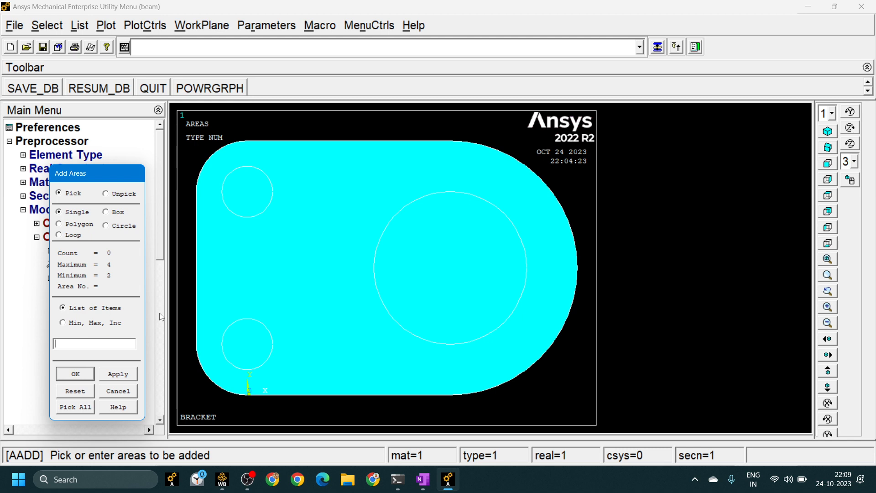
left_click(300, 242)
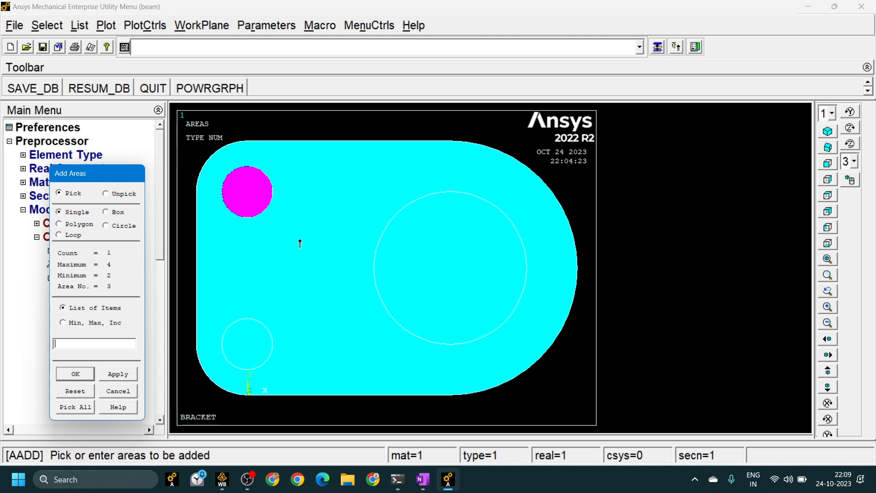
left_click(118, 390)
Subtract the large circle and both small circles from the bracket plate area with the Boolean Subtract operation.
left_click(94, 360)
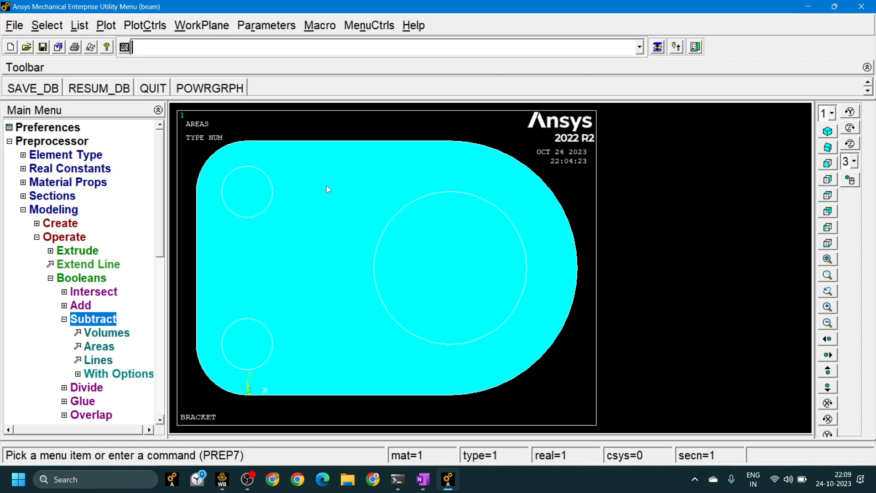
left_click(106, 351)
left_click_drag(69, 233, 133, 146)
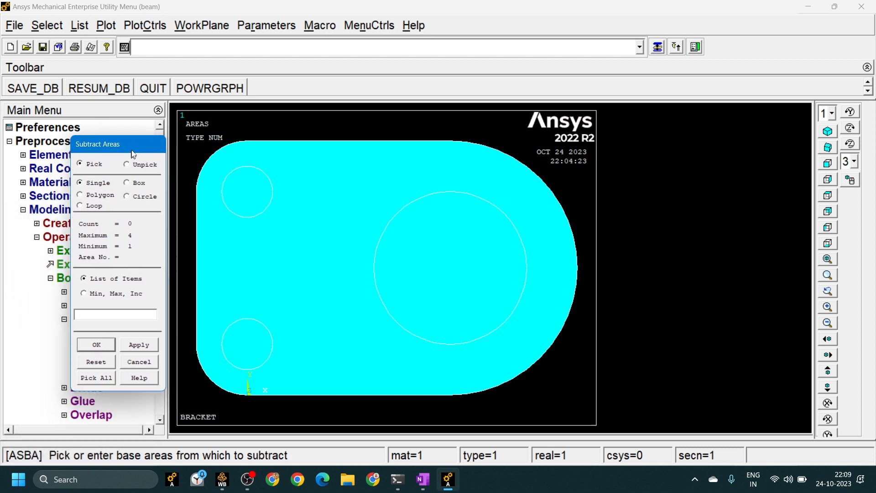
left_click(342, 242)
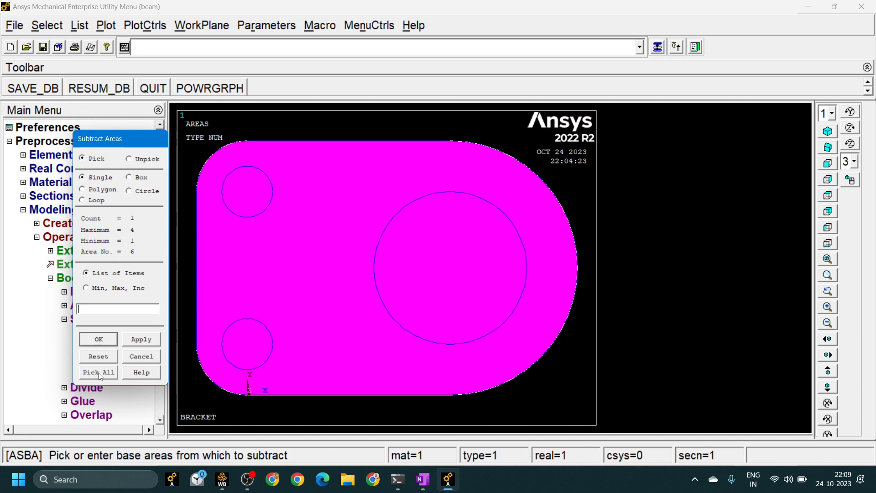
left_click(102, 341)
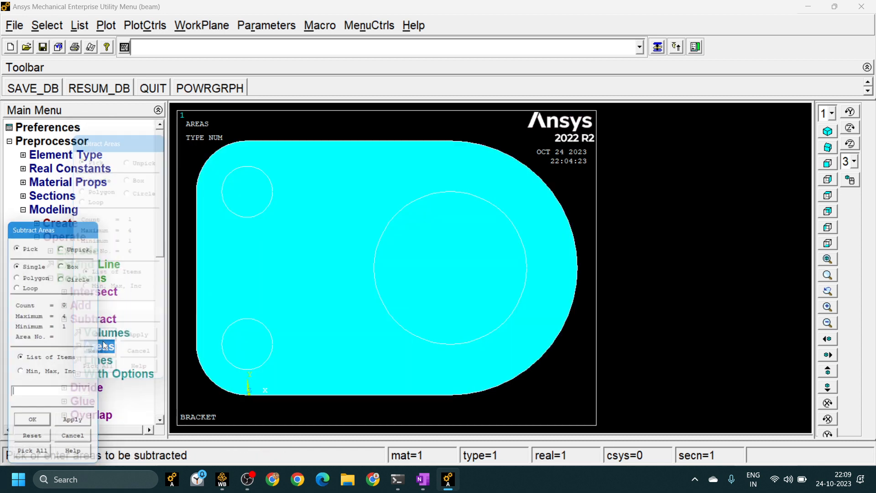
left_click_drag(82, 224, 152, 133)
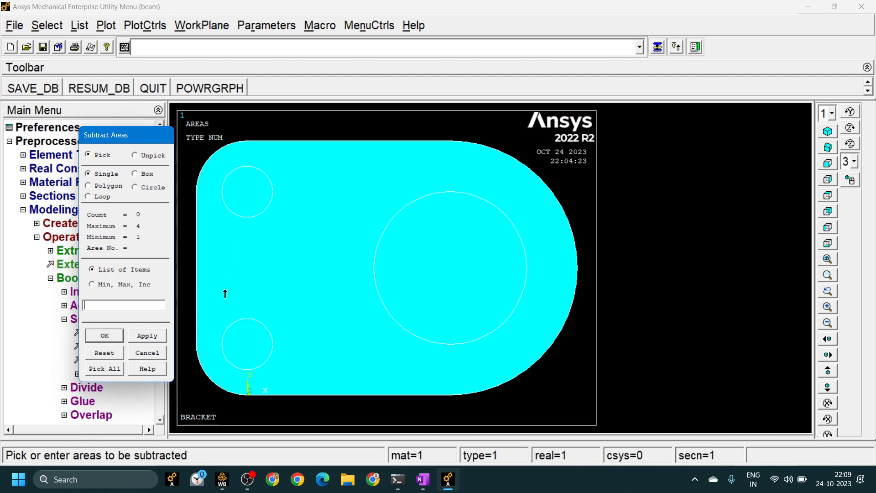
left_click(255, 215)
left_click(479, 278)
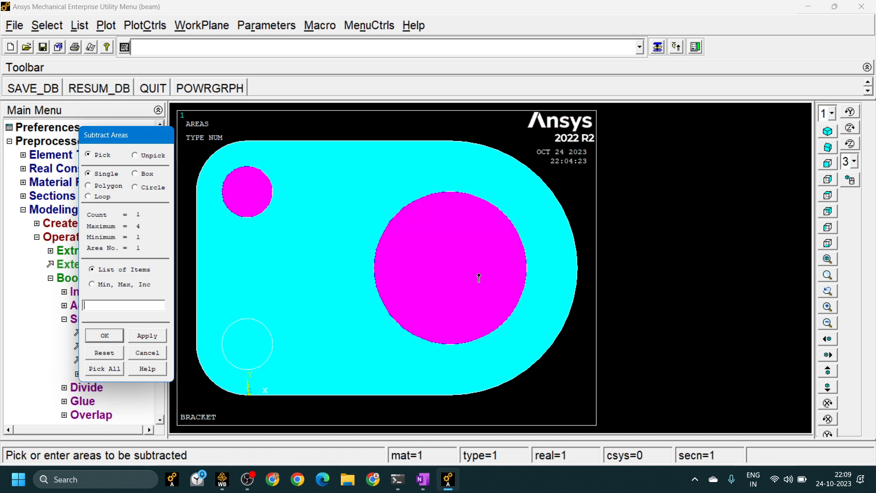
left_click(250, 354)
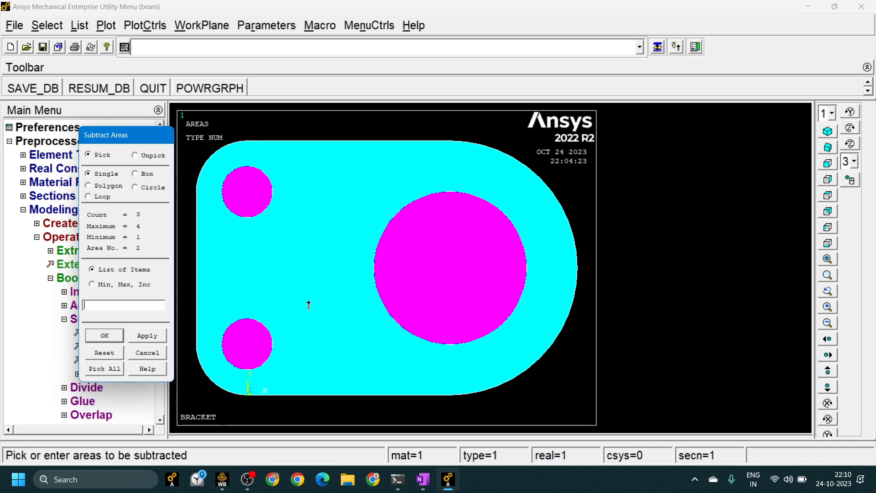
left_click(104, 336)
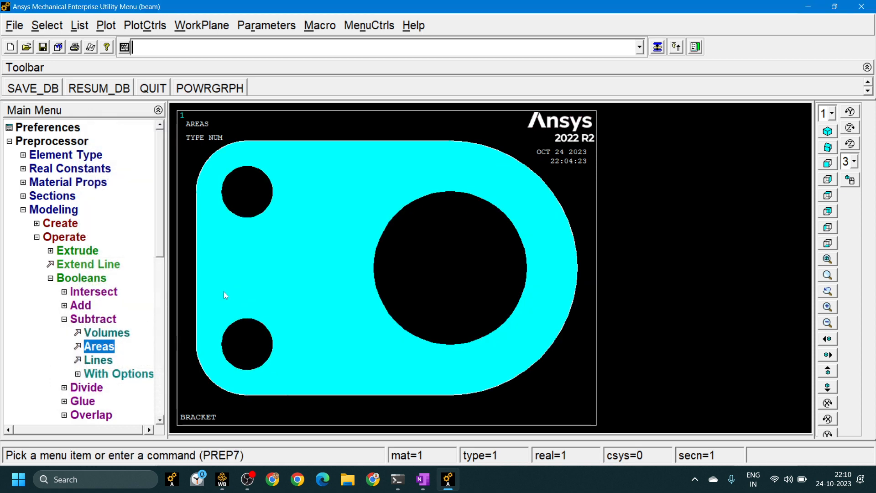
Switch to the OneNote notes, review the bracket's material data, dimensions and triangular target mesh, and return to Ansys.
left_click(423, 479)
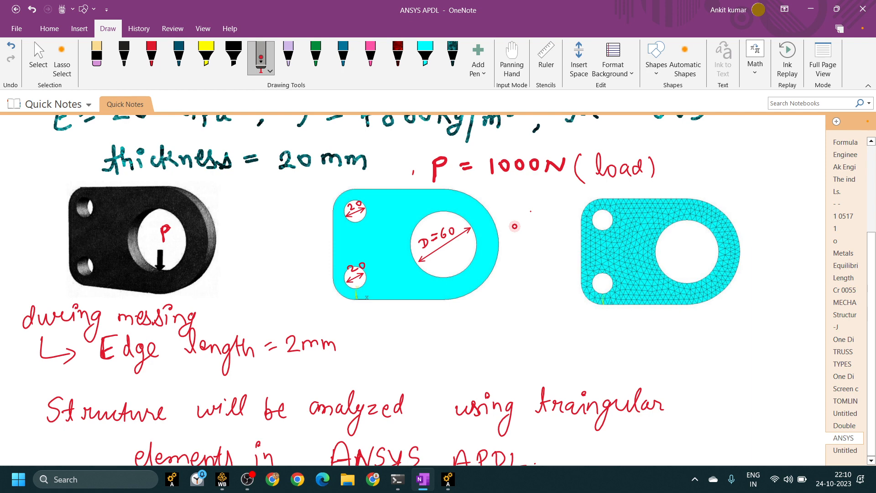
scroll(514, 227, "up", 3)
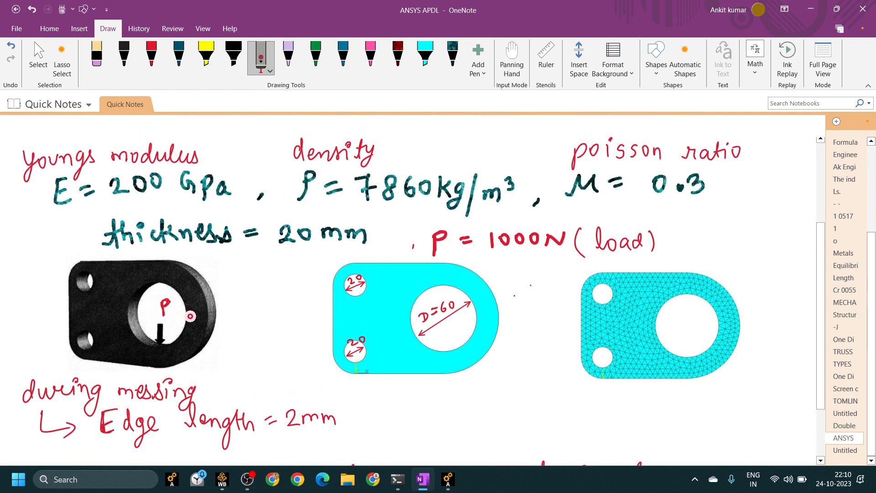
mouse_move(196, 250)
left_mouse_down()
mouse_move(151, 361)
mouse_move(290, 345)
mouse_move(187, 276)
left_mouse_up()
left_click_drag(654, 277, 760, 377)
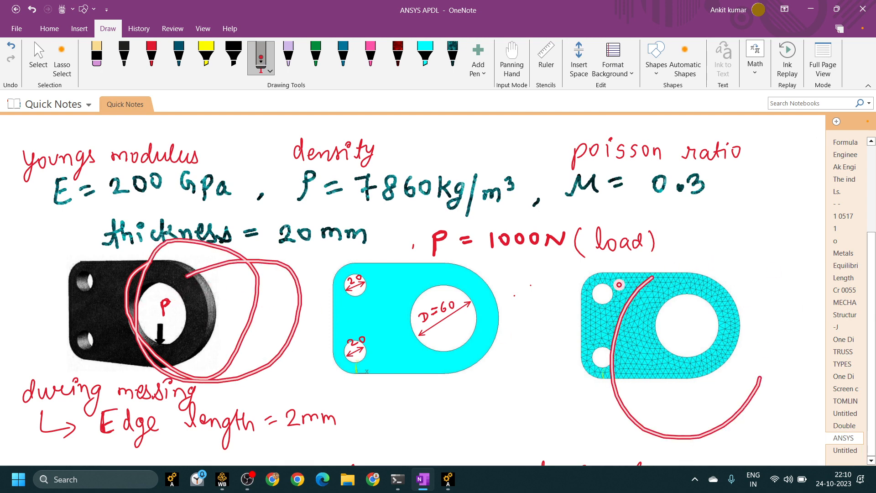
mouse_move(546, 365)
left_mouse_down()
mouse_move(570, 385)
mouse_move(690, 315)
left_mouse_up()
mouse_move(44, 285)
left_mouse_down()
mouse_move(47, 303)
mouse_move(274, 248)
left_mouse_up()
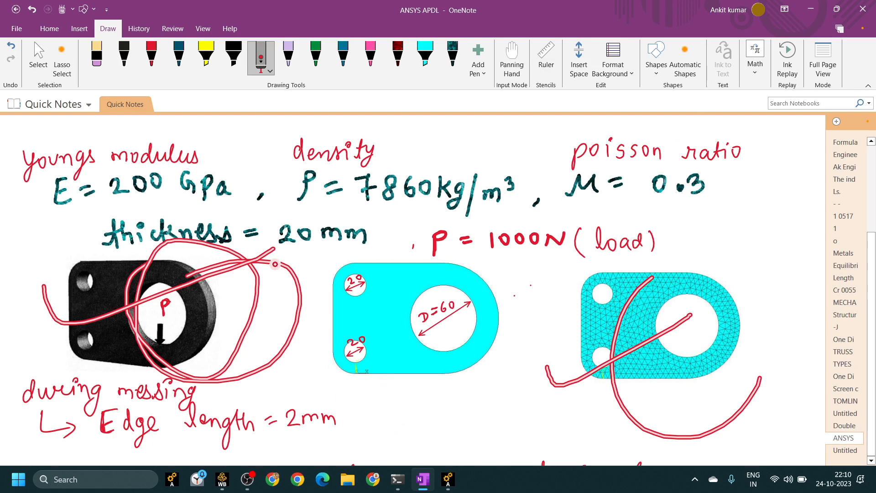
left_click(447, 479)
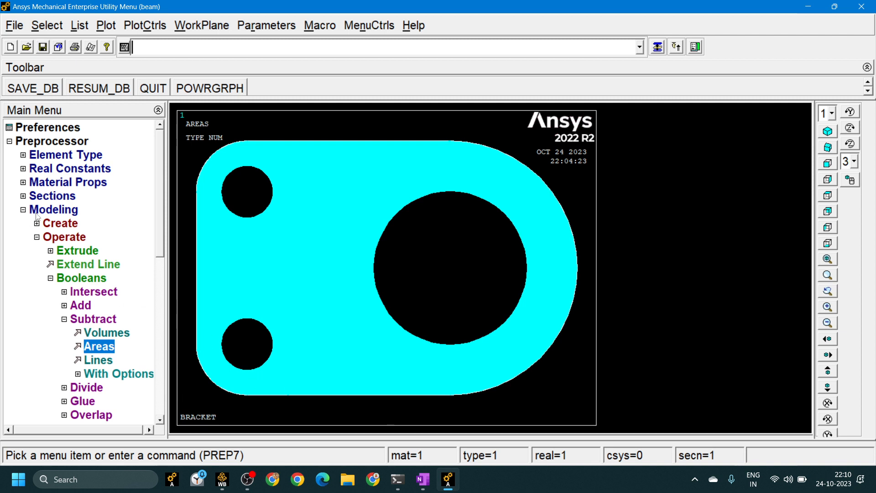
Add the Solid 8 node 183 element type with reference number 1.
left_click(51, 278)
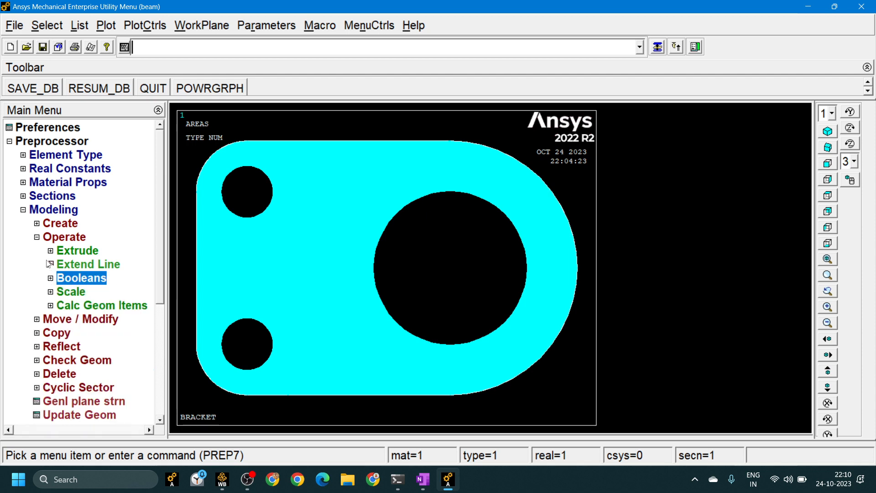
left_click(38, 236)
left_click(28, 210)
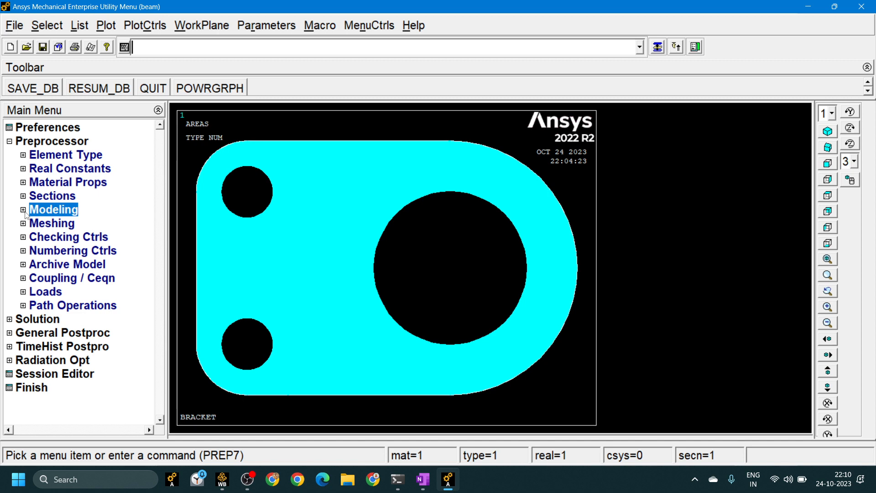
left_click(55, 157)
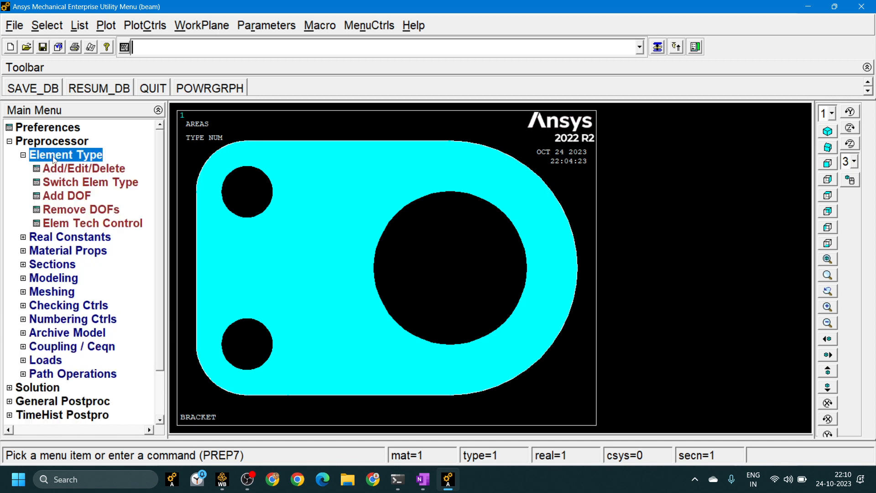
left_click(61, 169)
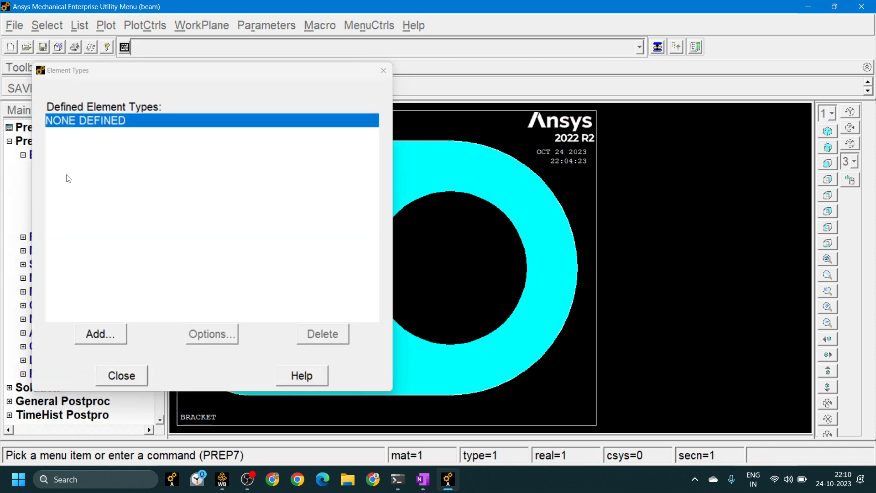
left_click(94, 343)
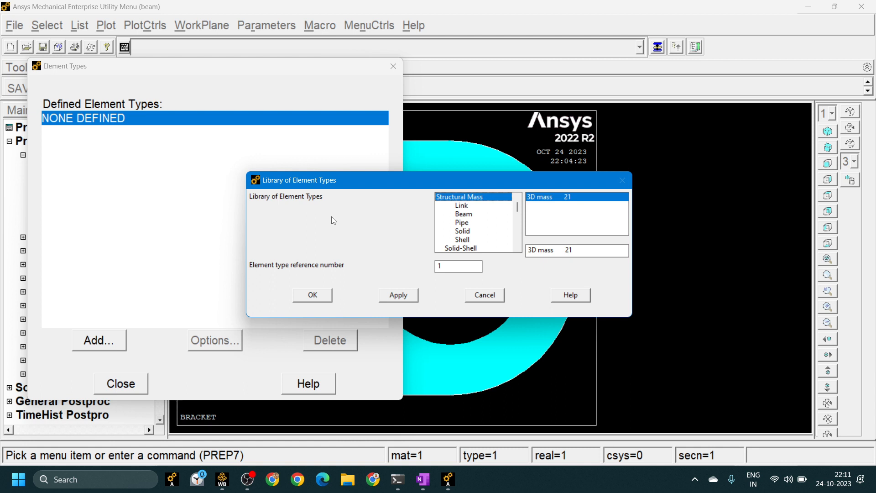
left_click(457, 233)
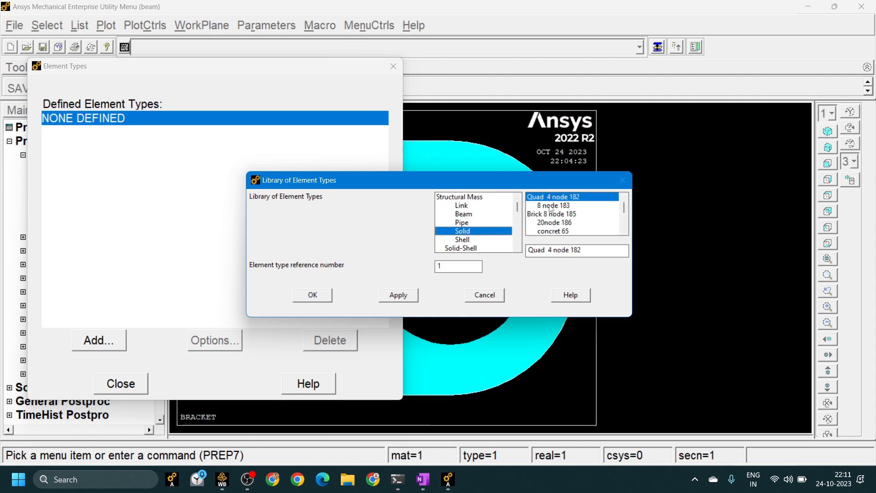
left_click(563, 206)
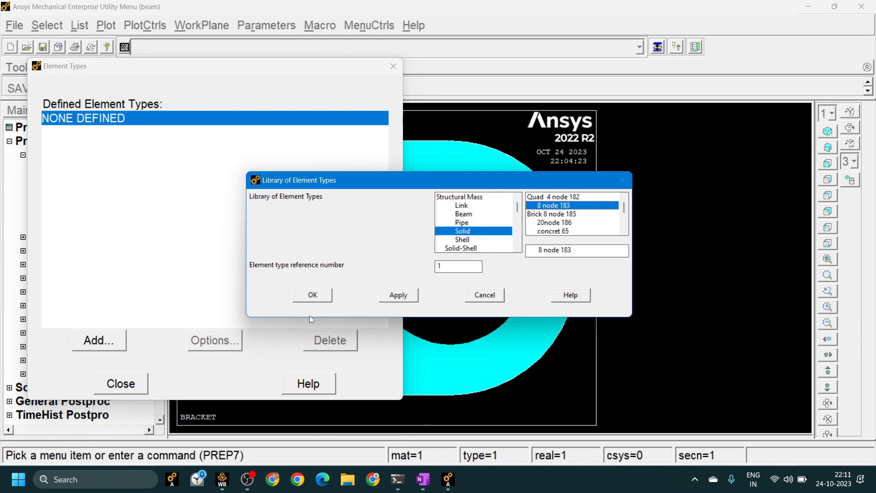
left_click(320, 296)
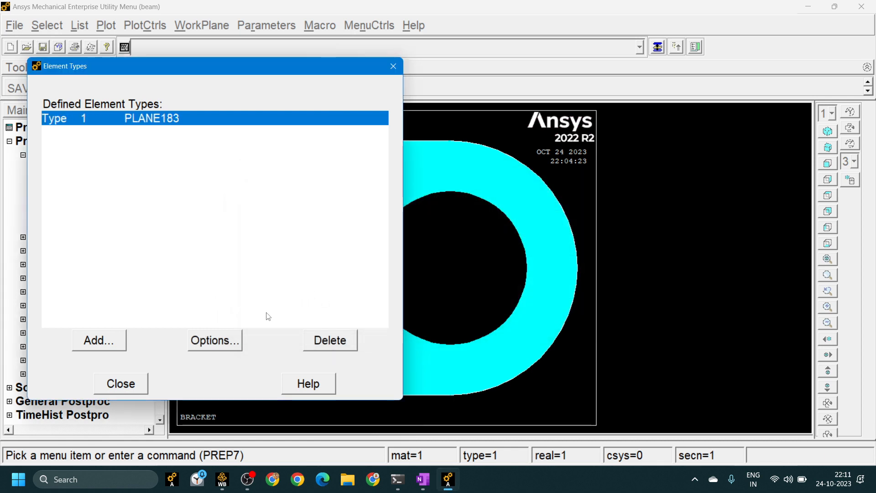
Set the PLANE183 element behavior K3 to Plane strs w/thk and finish the element type definition.
left_click(217, 346)
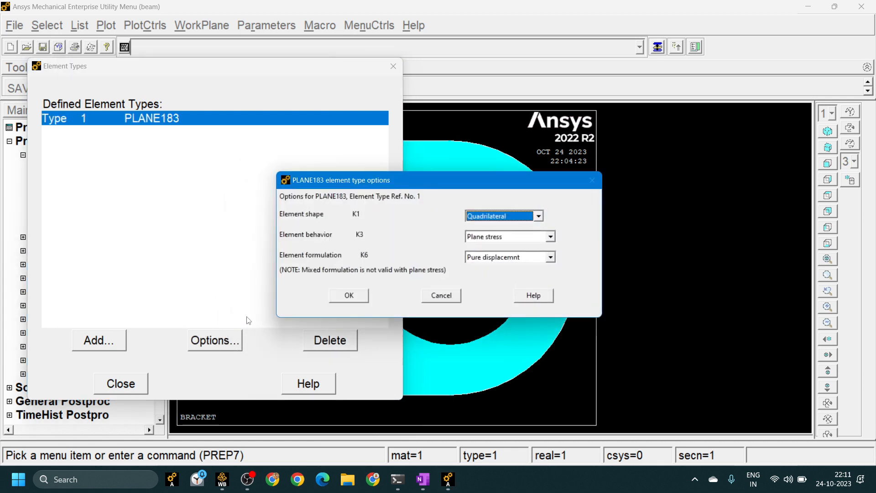
left_click(482, 239)
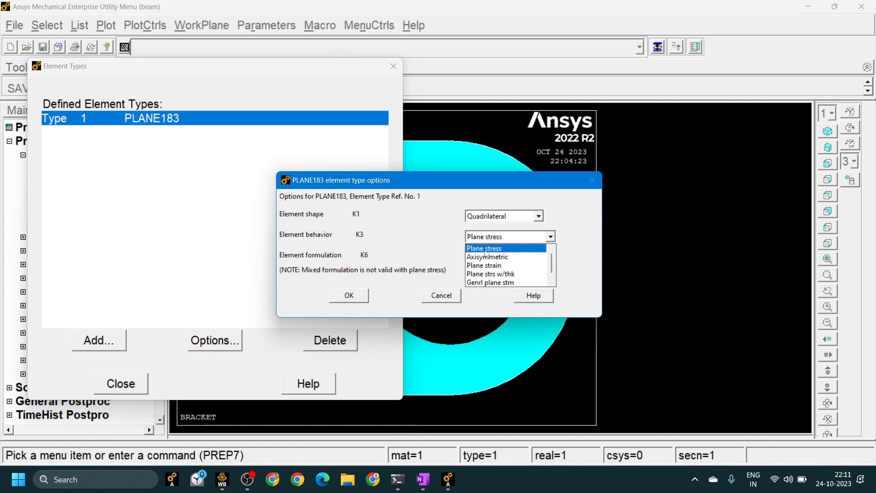
left_click(503, 275)
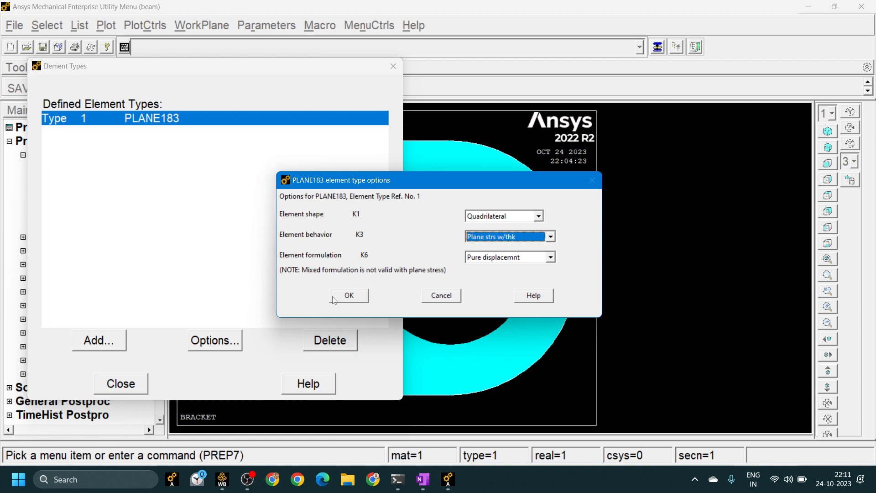
left_click(350, 297)
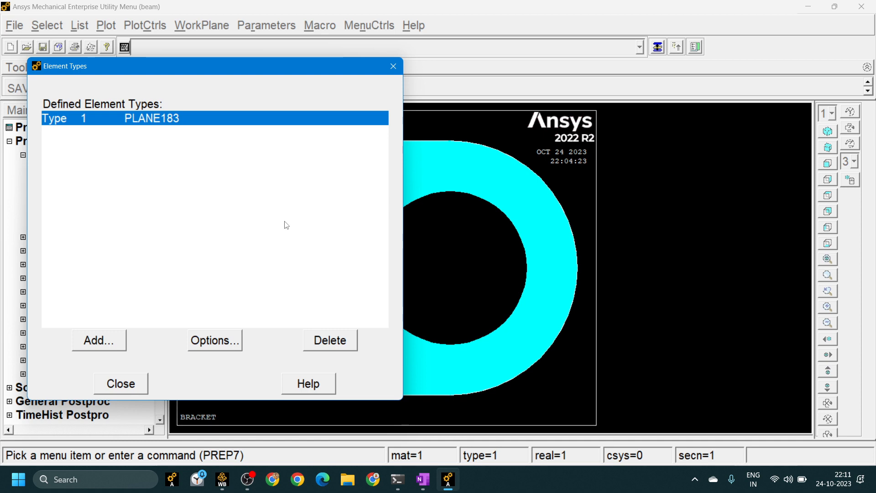
left_click(121, 383)
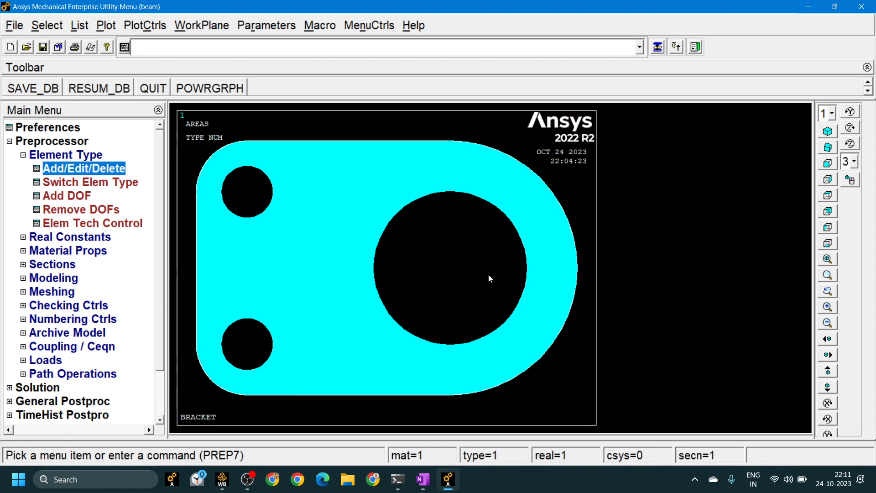
Start real constant set 1 for PLANE183, check the bracket thickness in the OneNote notes and return to Ansys.
left_click(71, 237)
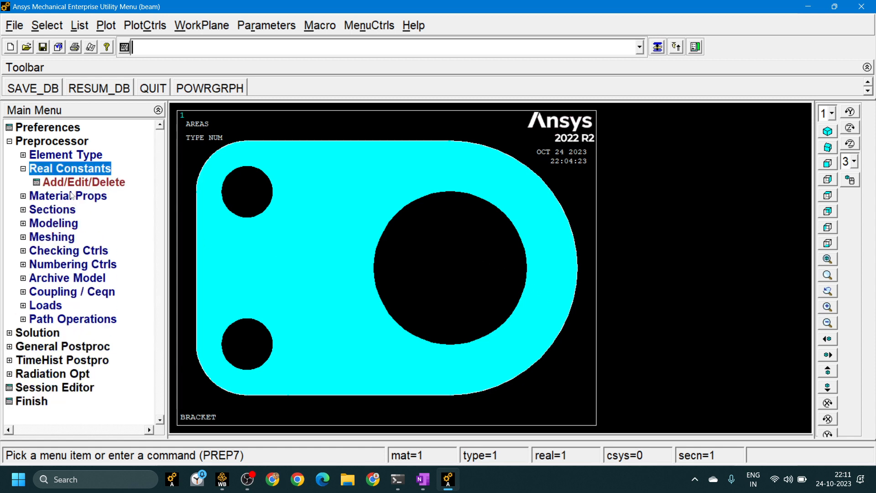
left_click(84, 182)
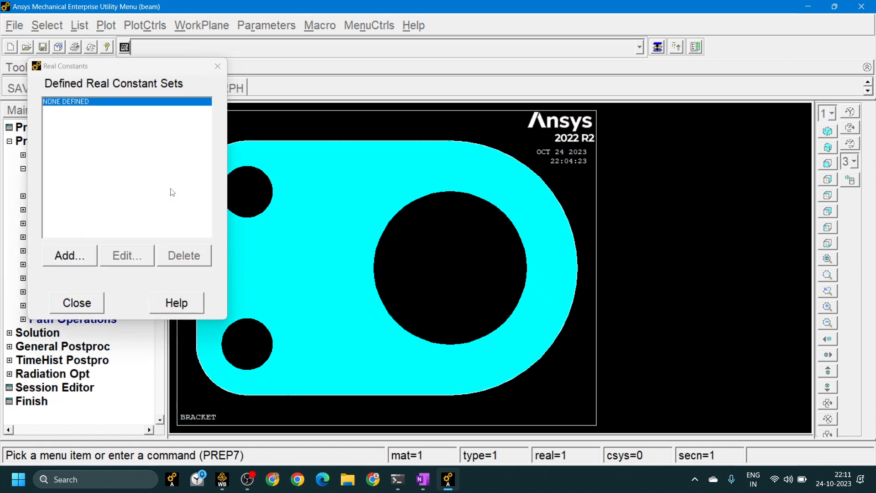
left_click(70, 264)
left_click(85, 302)
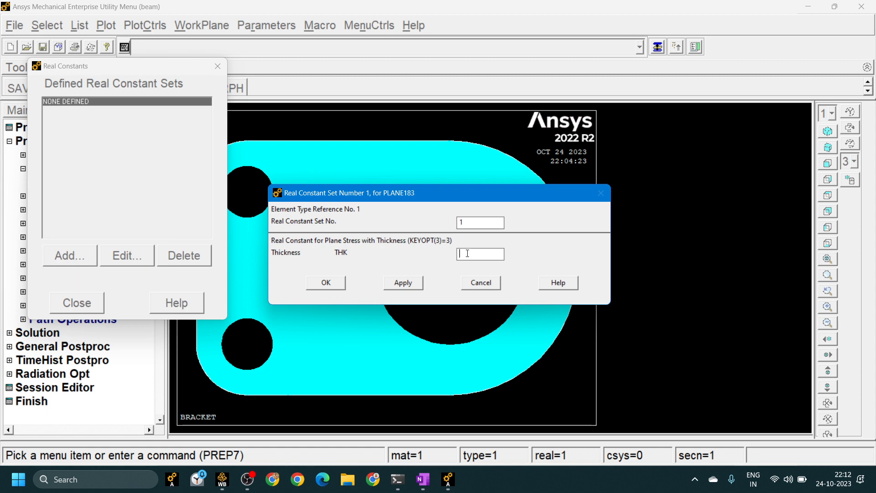
left_click(422, 479)
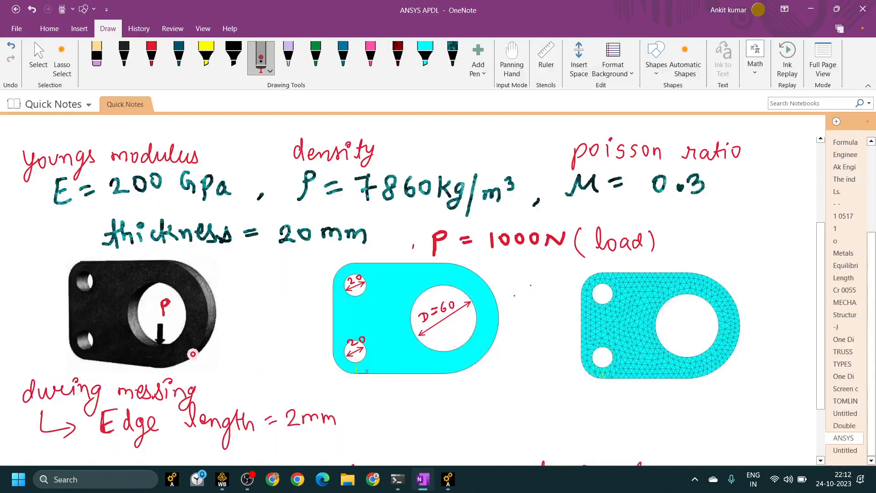
mouse_move(448, 479)
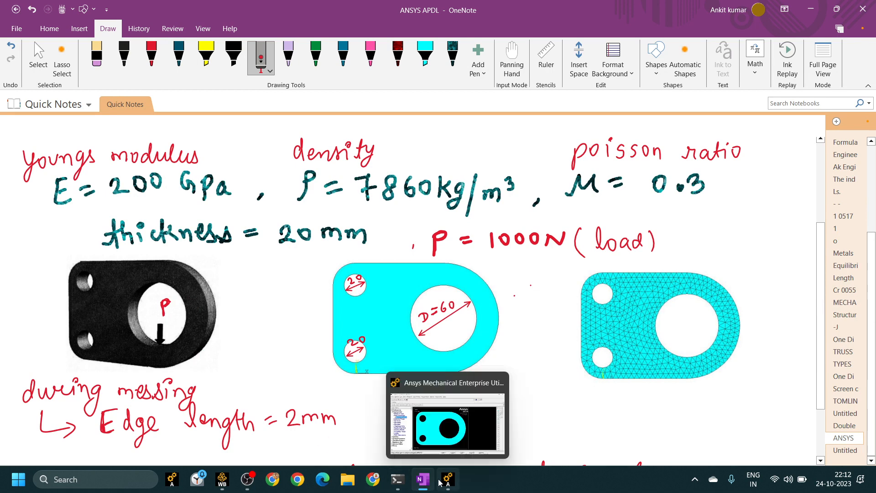
left_click(426, 391)
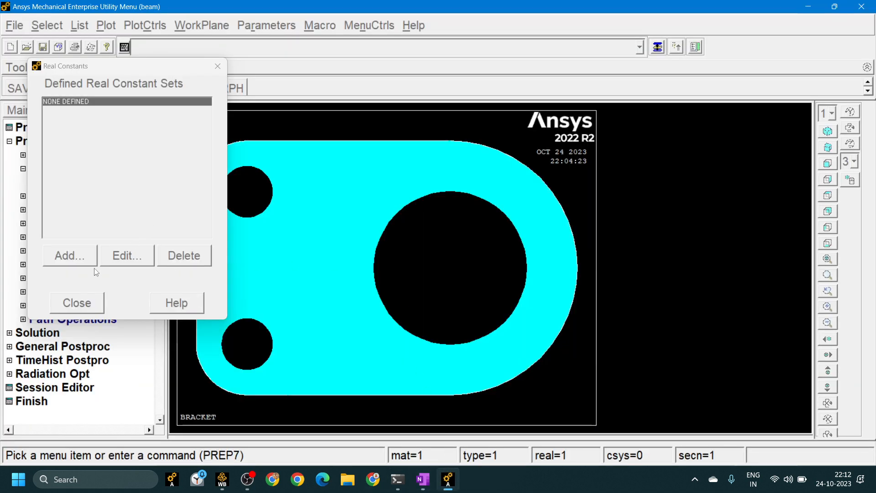
left_click(114, 108)
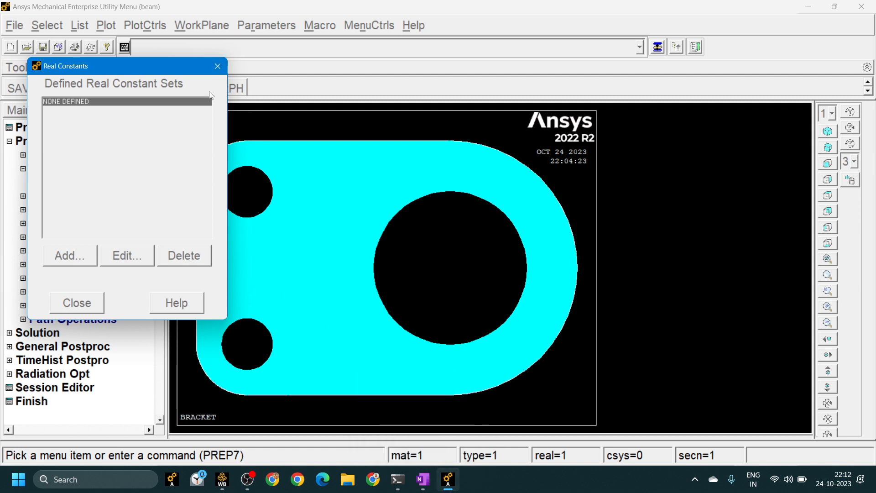
left_click_drag(170, 67, 393, 75)
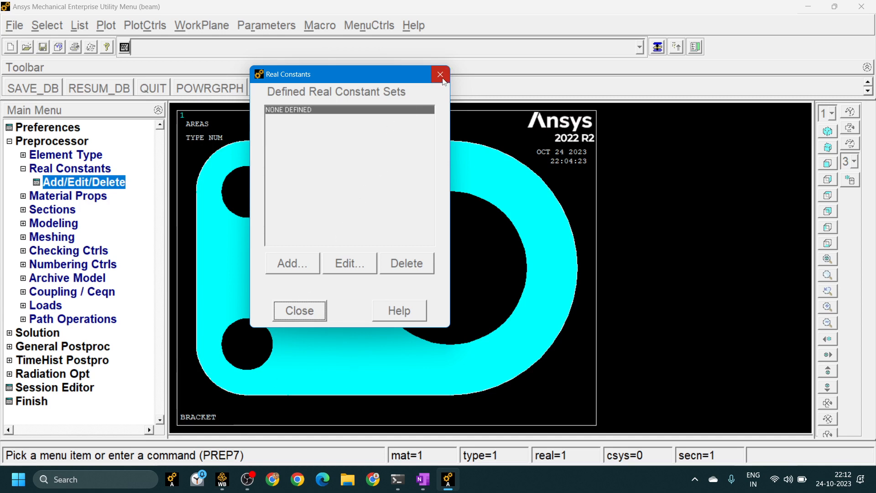
left_click(249, 480)
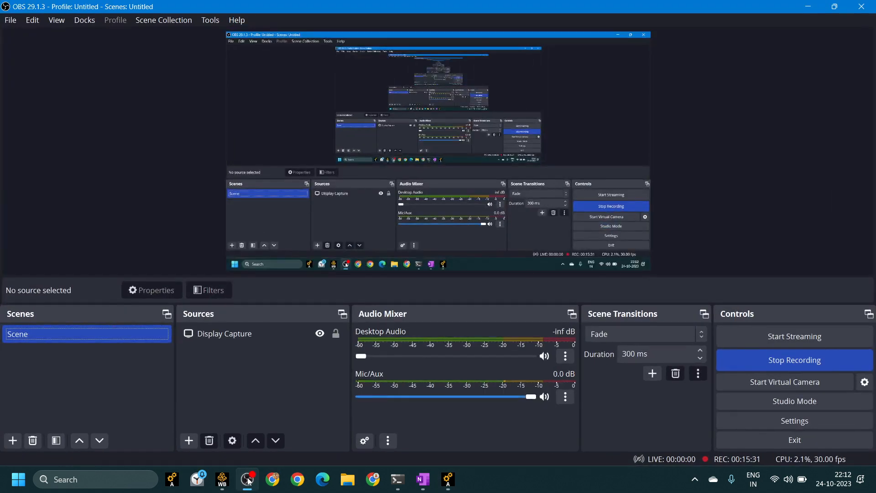
left_click(249, 480)
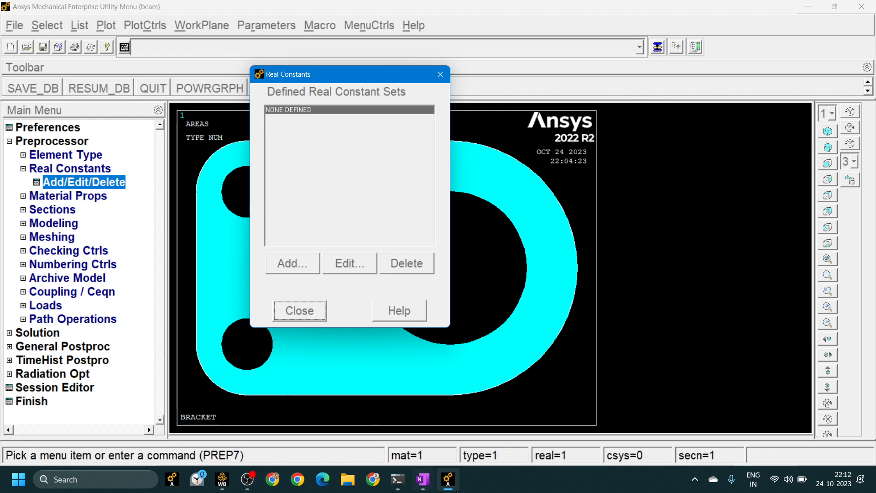
left_click(441, 479)
left_click(443, 479)
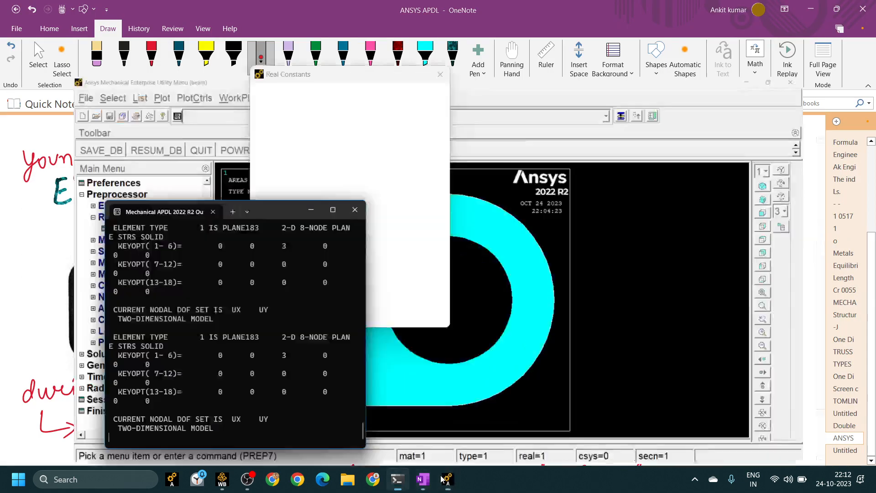
left_click_drag(392, 480, 362, 479)
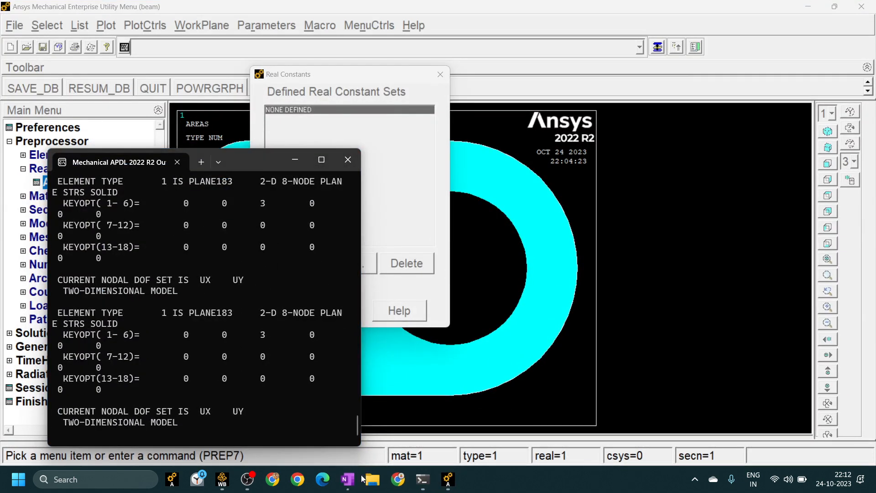
left_click(445, 340)
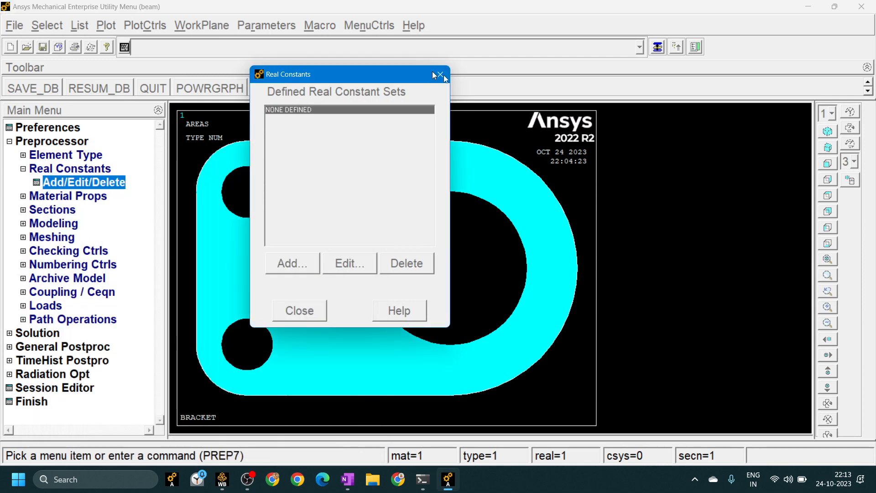
left_click_drag(402, 74, 571, 95)
left_click(807, 7)
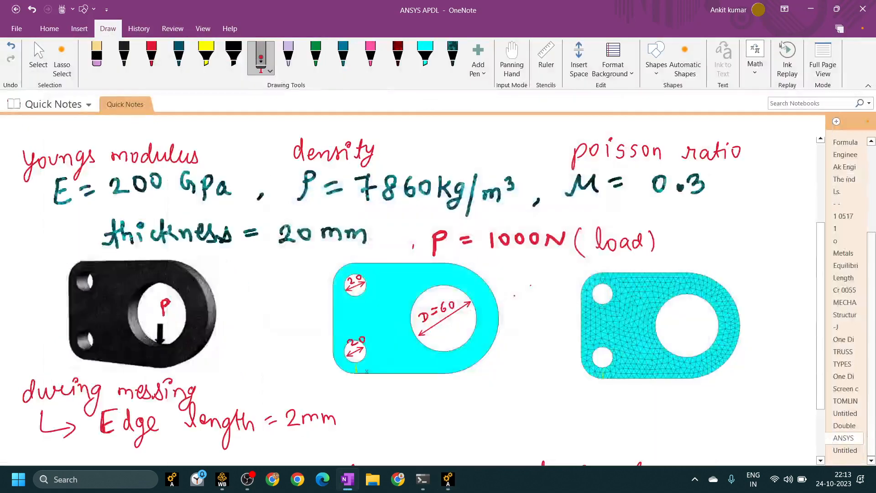
left_click(810, 10)
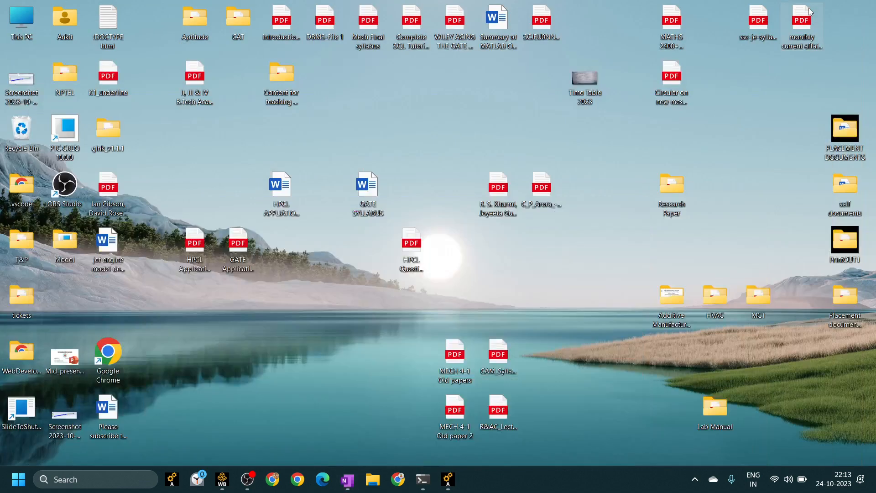
left_click(351, 480)
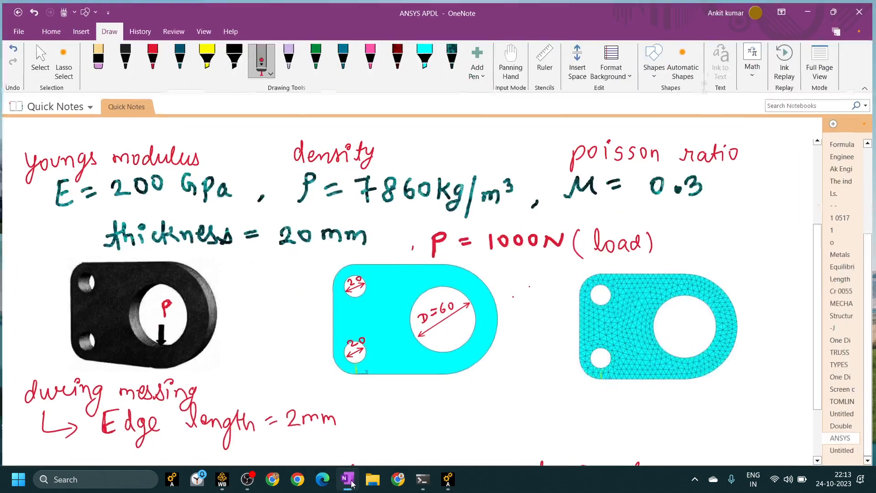
left_click(448, 479)
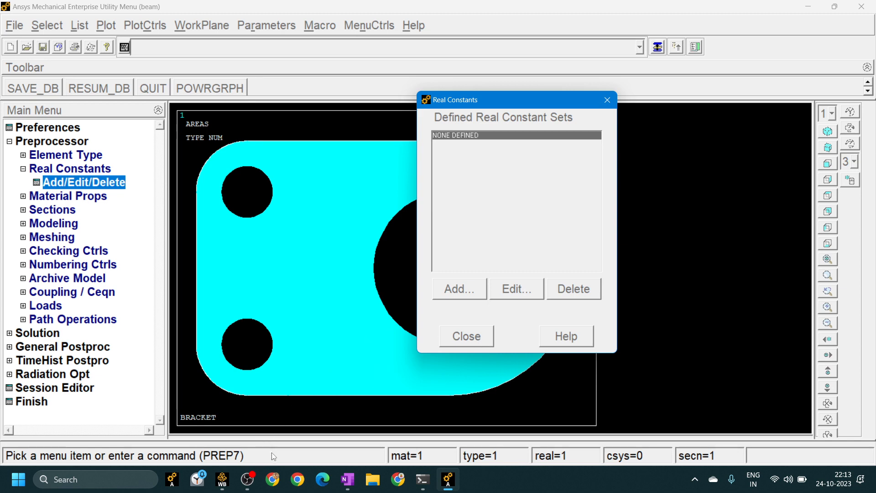
left_click(257, 49)
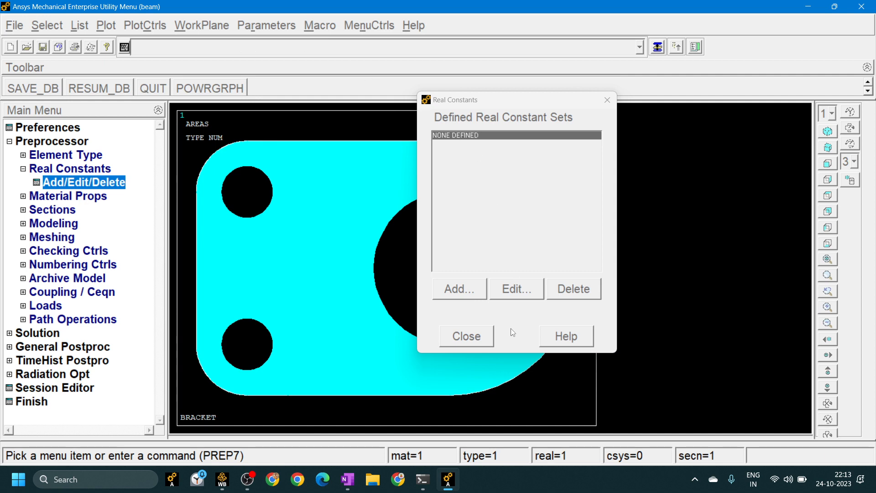
left_click(606, 97)
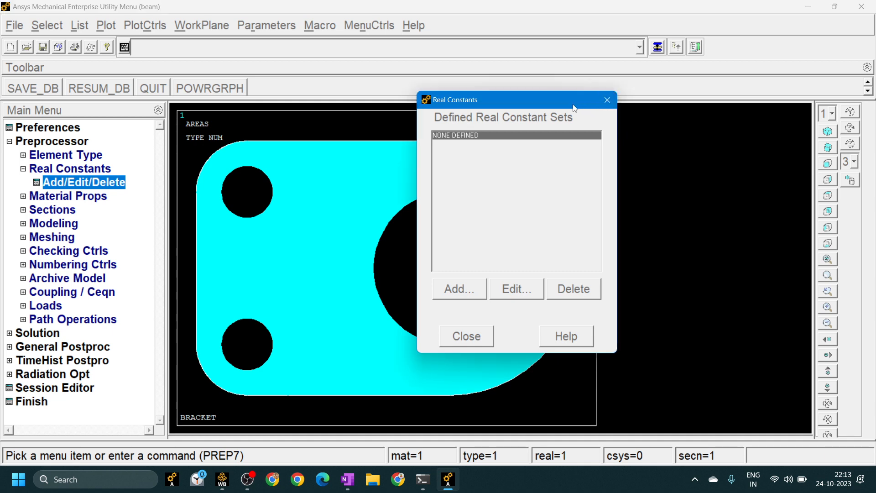
left_click_drag(572, 107, 598, 157)
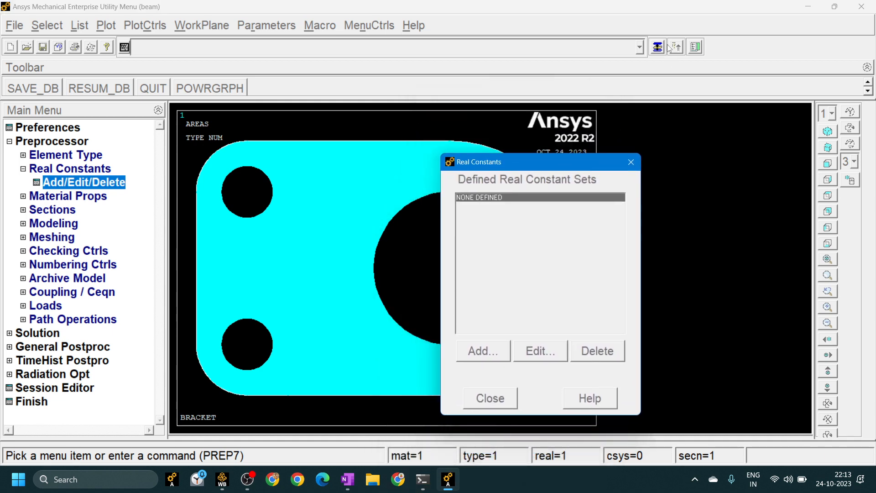
Bring the hidden PLANE183 real constant form forward, enter the bracket's 20 mm thickness for set 1 and finish the real constants.
left_click(656, 50)
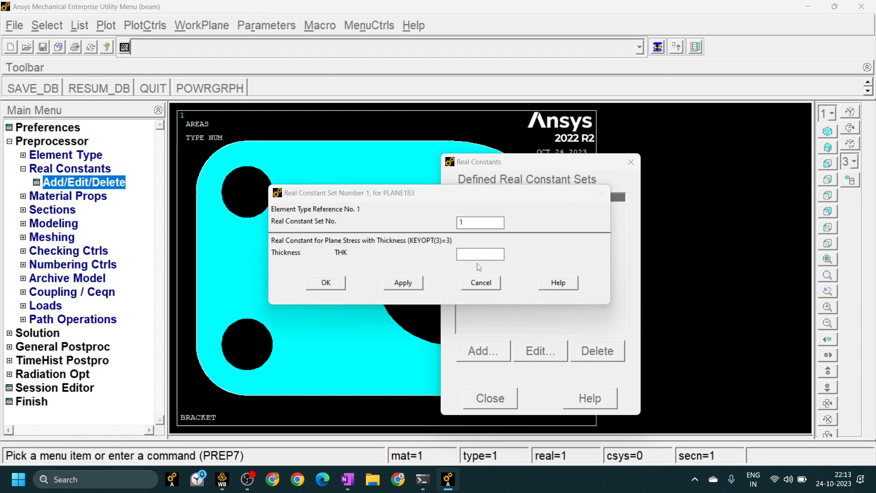
left_click_drag(450, 192, 371, 111)
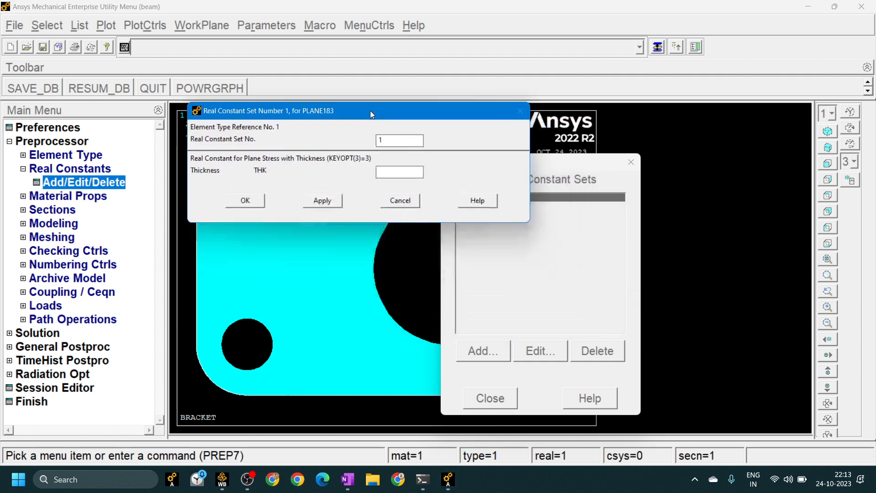
left_click(390, 173)
left_click(255, 201)
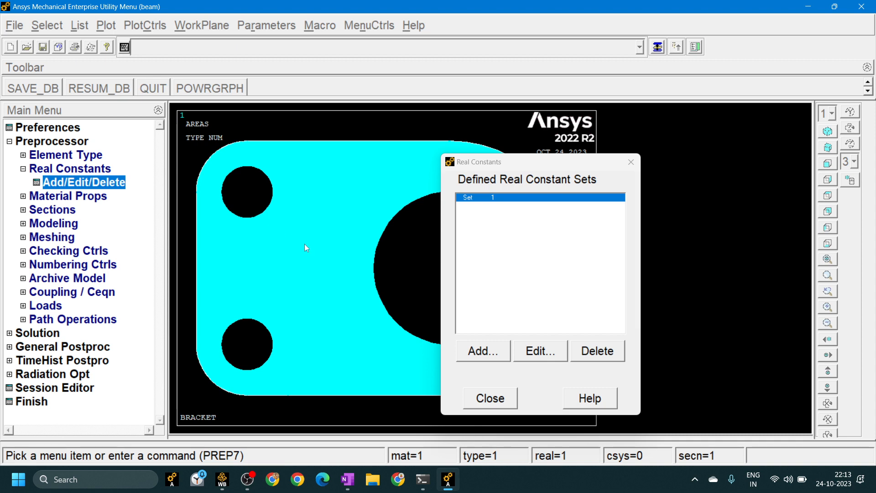
left_click(496, 404)
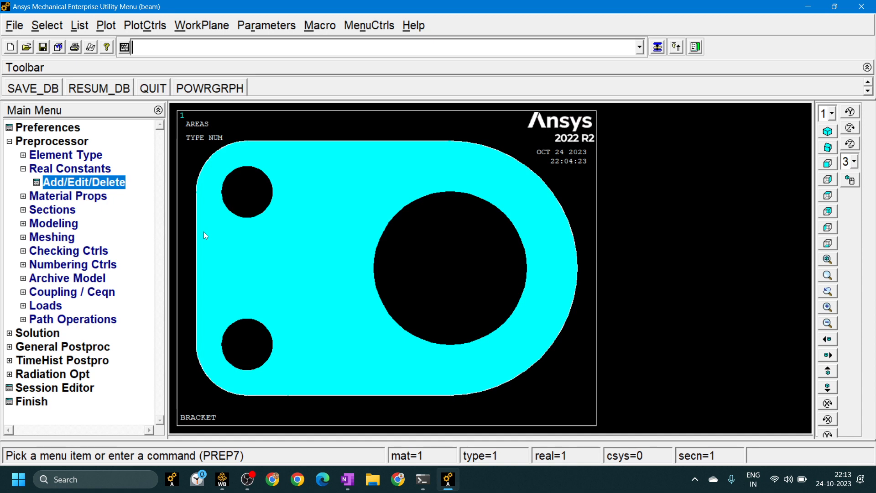
Start a structural linear elastic isotropic material model for material number 1.
left_click(87, 197)
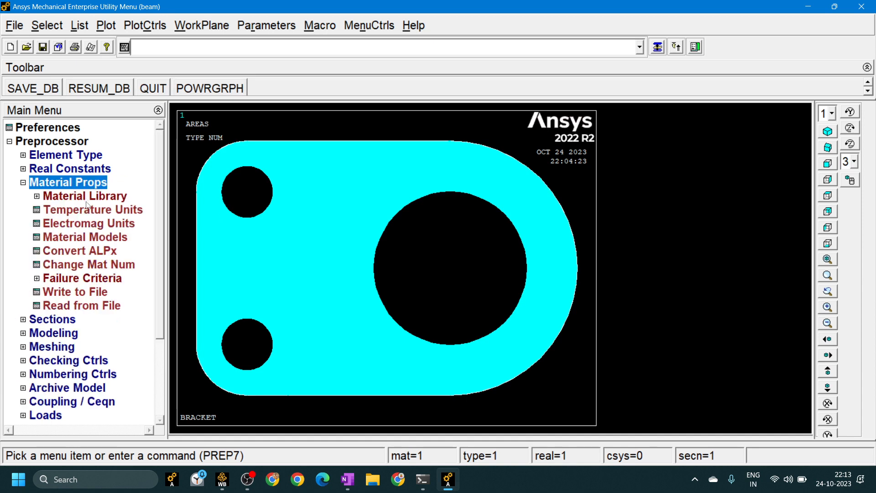
left_click(86, 238)
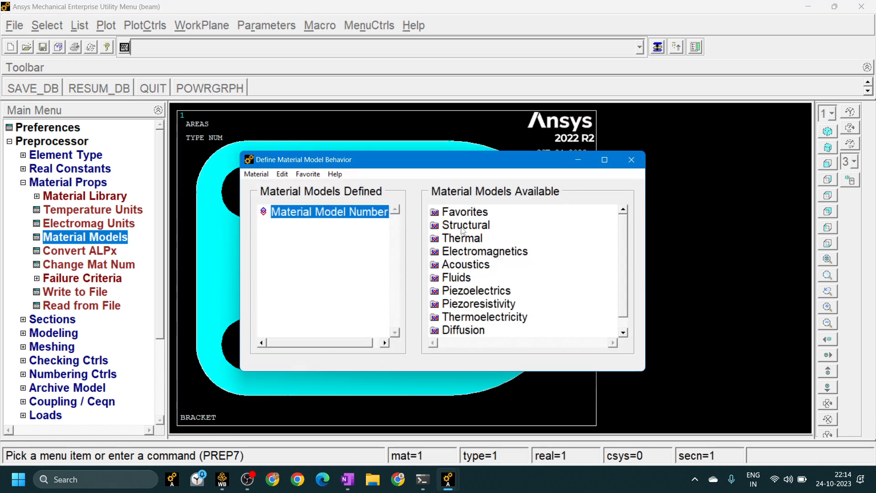
double_click(463, 226)
double_click(484, 239)
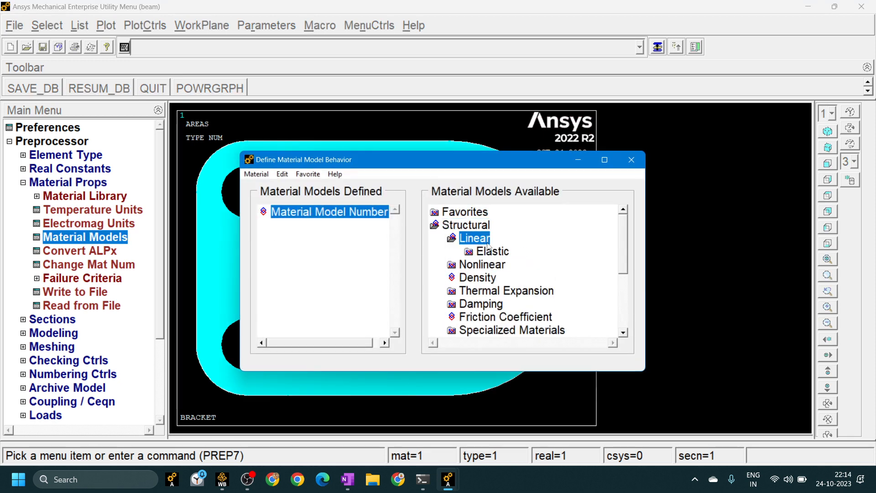
double_click(501, 253)
double_click(520, 266)
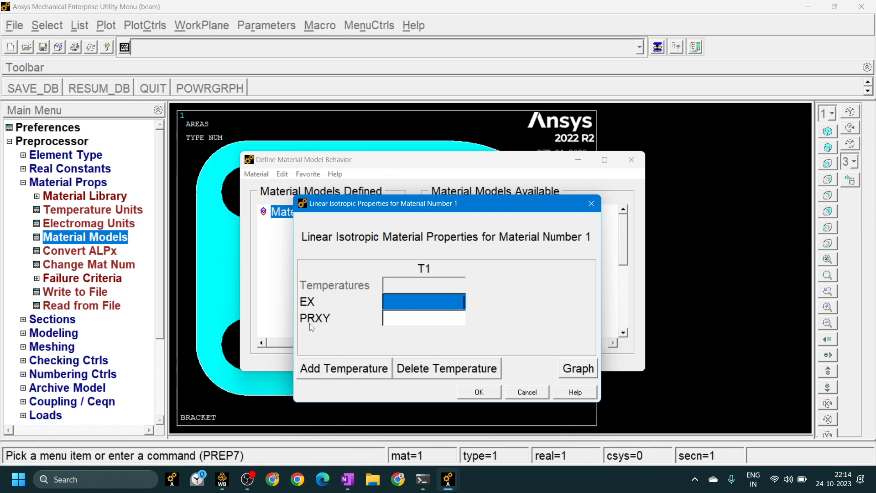
Set the isotropic material's EX to 200000 and PRXY to 0.3, and finish the material model definition.
left_click(398, 322)
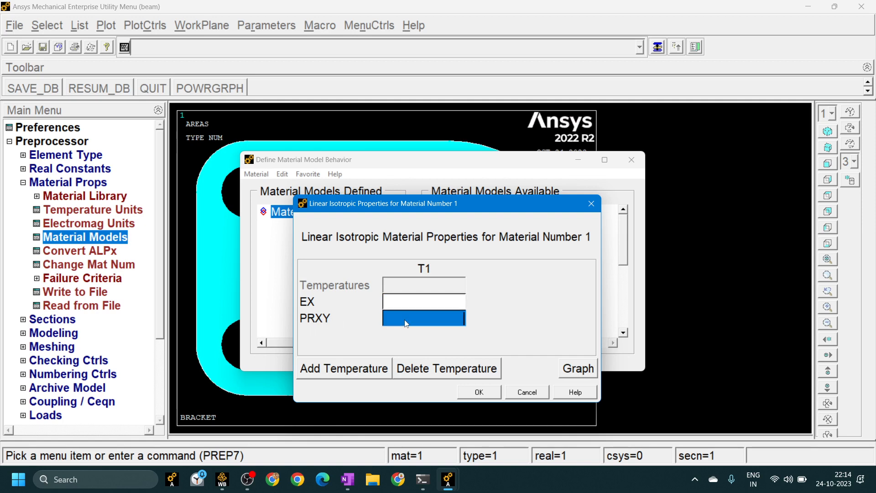
left_click(396, 307)
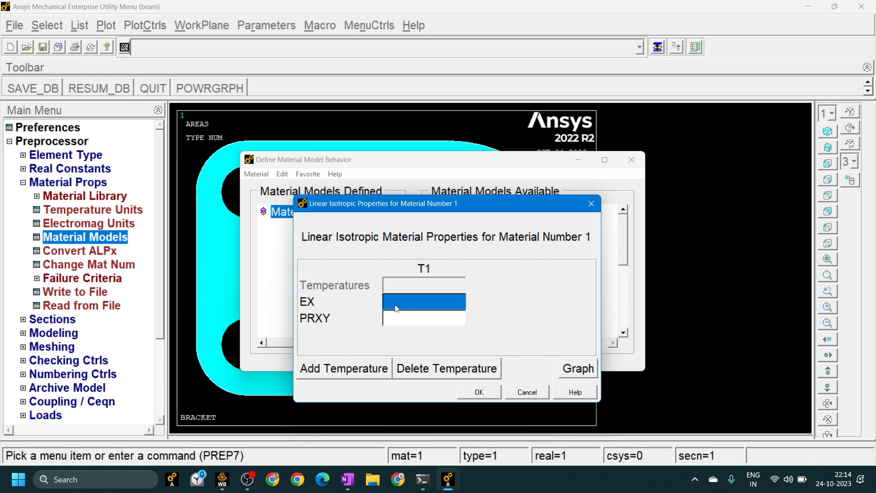
type("200")
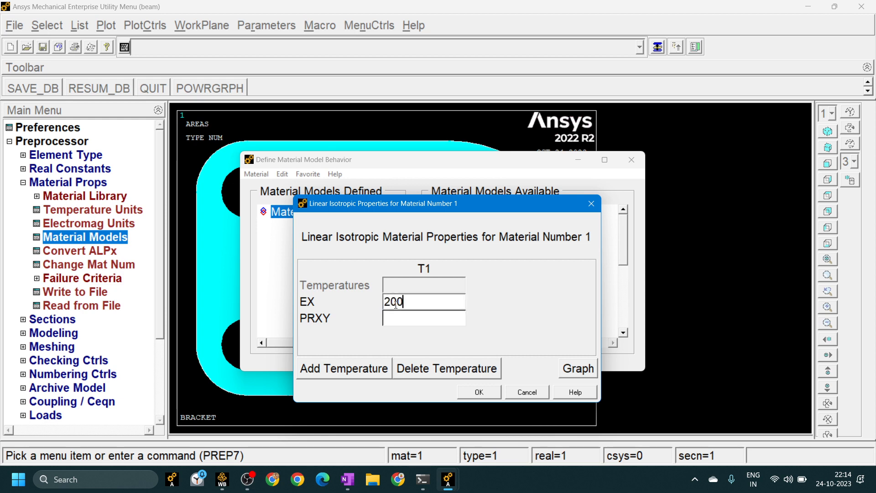
type("000")
left_click(398, 316)
type("0.3")
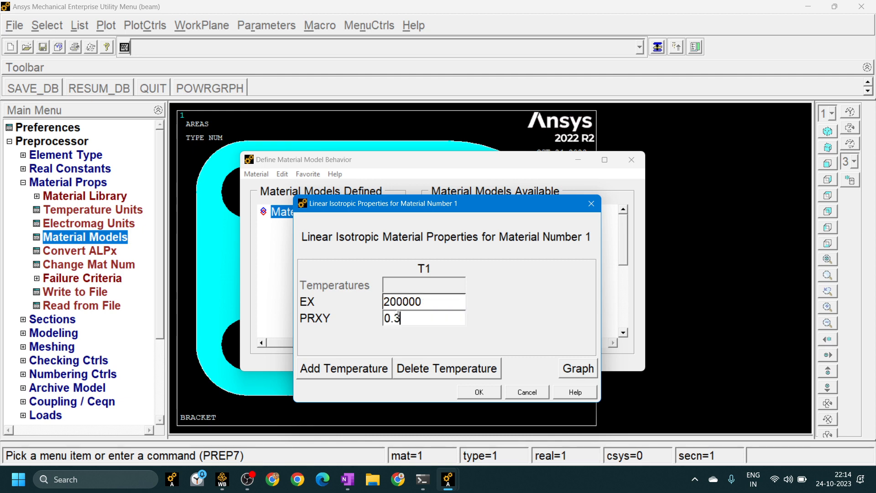
left_click(483, 393)
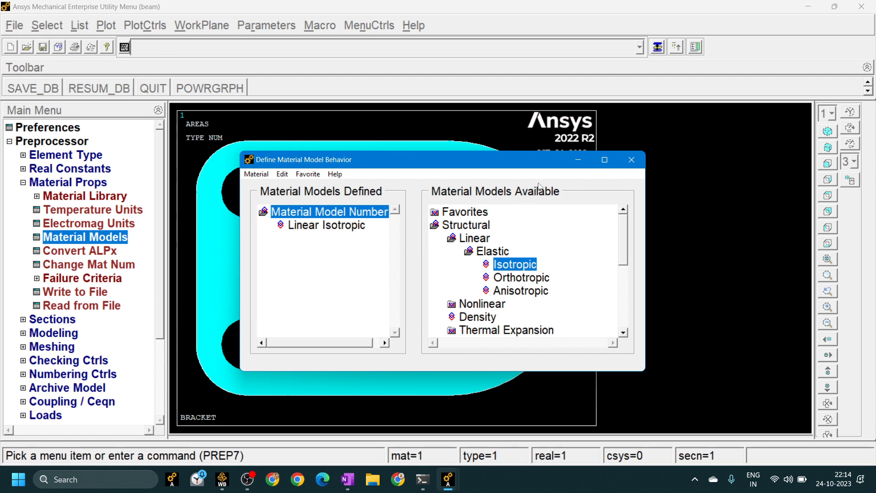
left_click(630, 160)
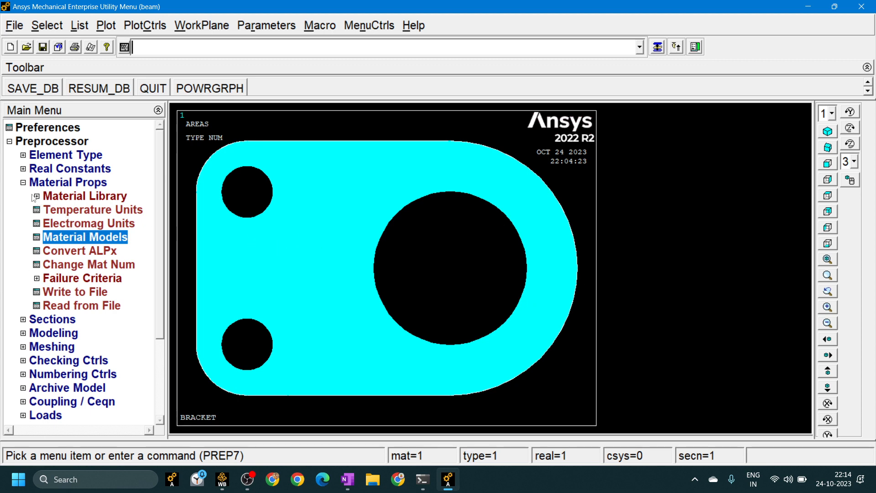
left_click(24, 183)
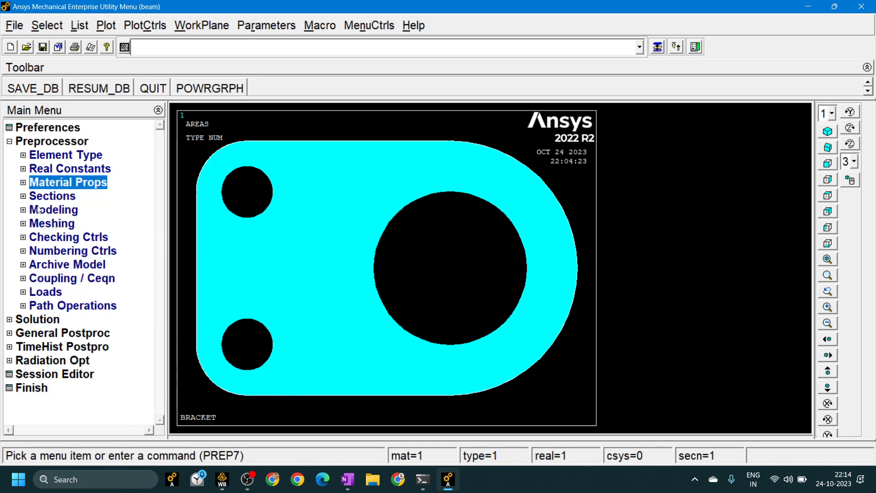
Set the manual mesh size on all areas to an element edge length of 2.
left_click(54, 226)
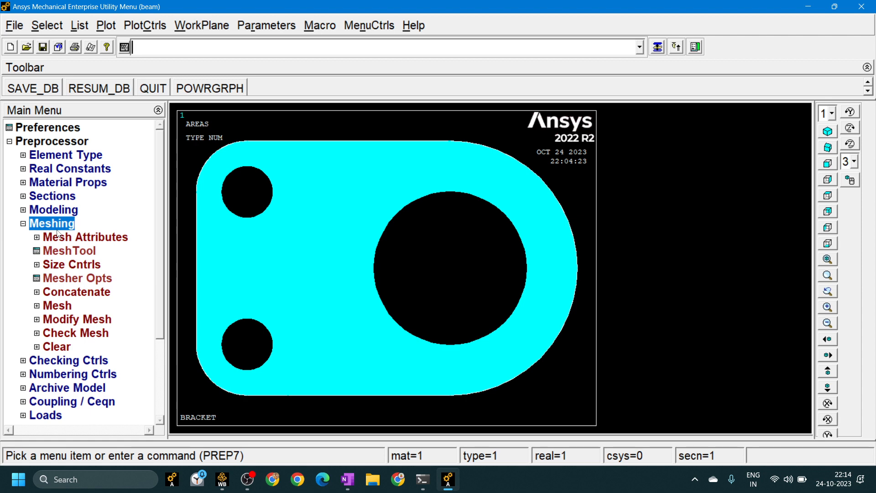
left_click(69, 266)
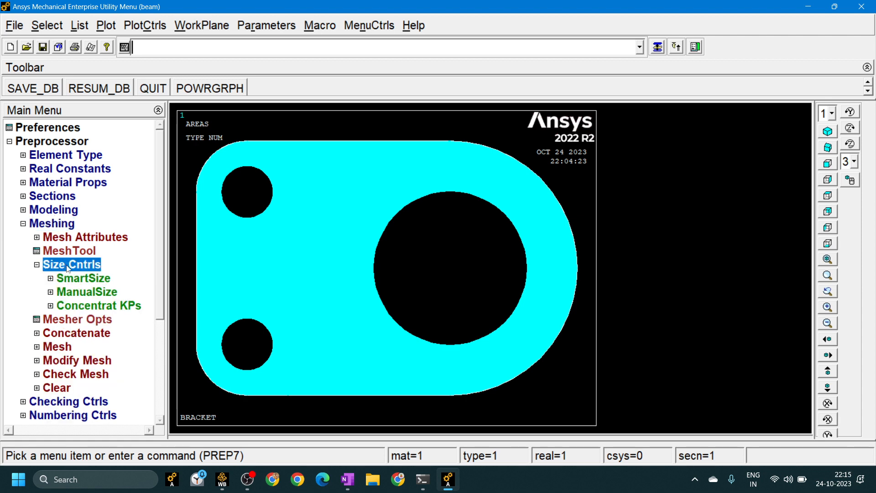
left_click(83, 292)
left_click(84, 318)
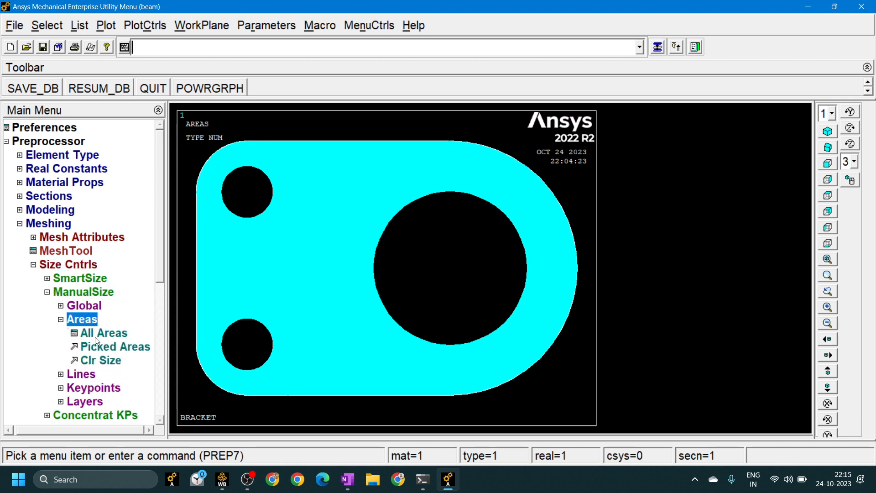
left_click(98, 337)
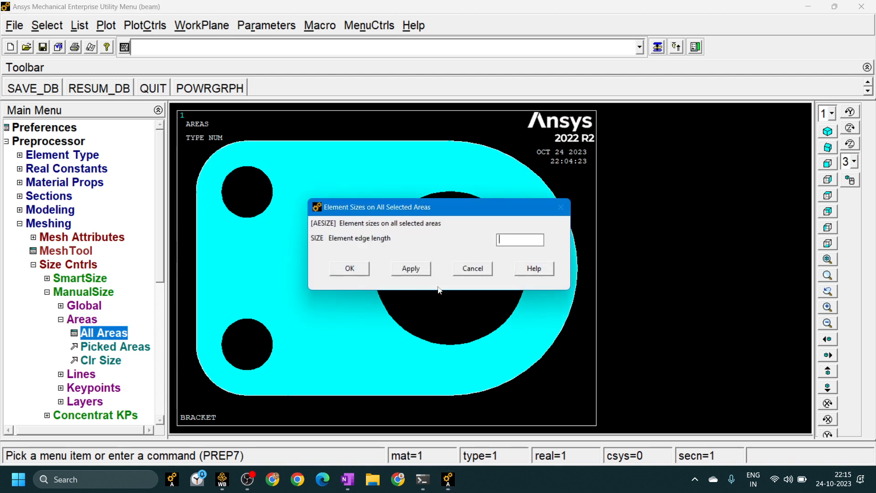
left_click_drag(461, 215, 450, 173)
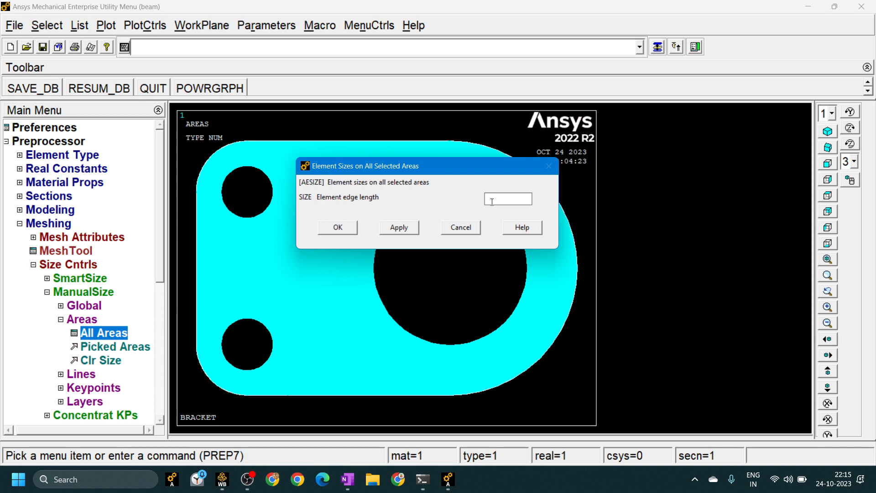
type("2")
left_click(348, 228)
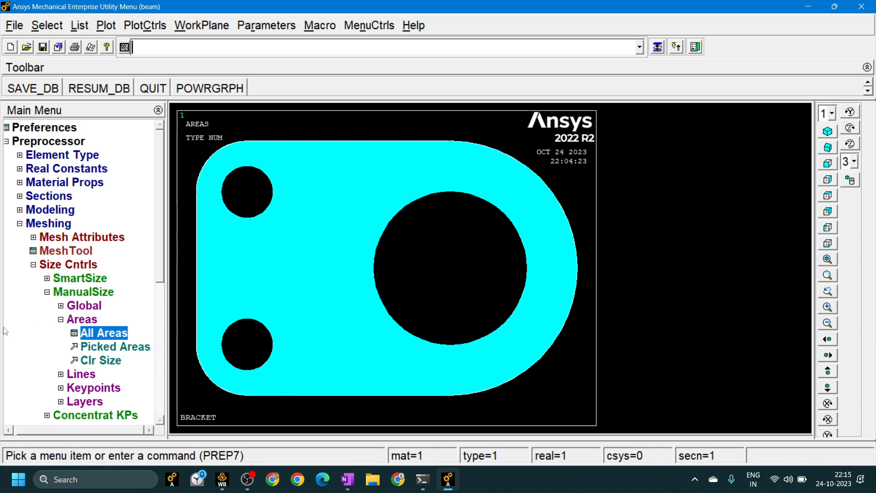
Free-mesh all areas of the bracket.
left_click(63, 321)
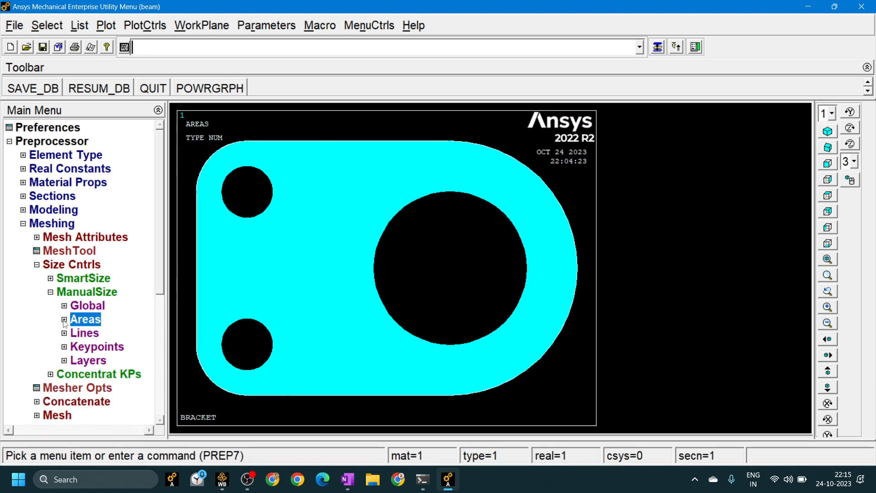
left_click(64, 305)
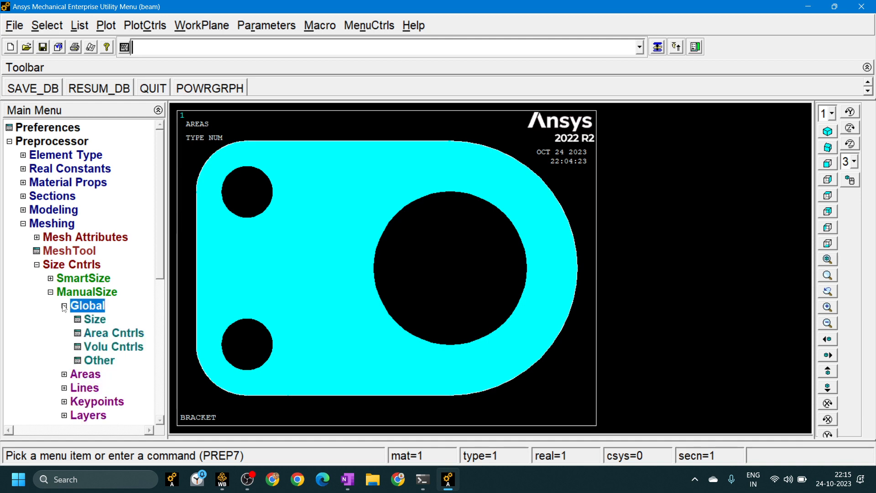
left_click(50, 292)
left_click(45, 266)
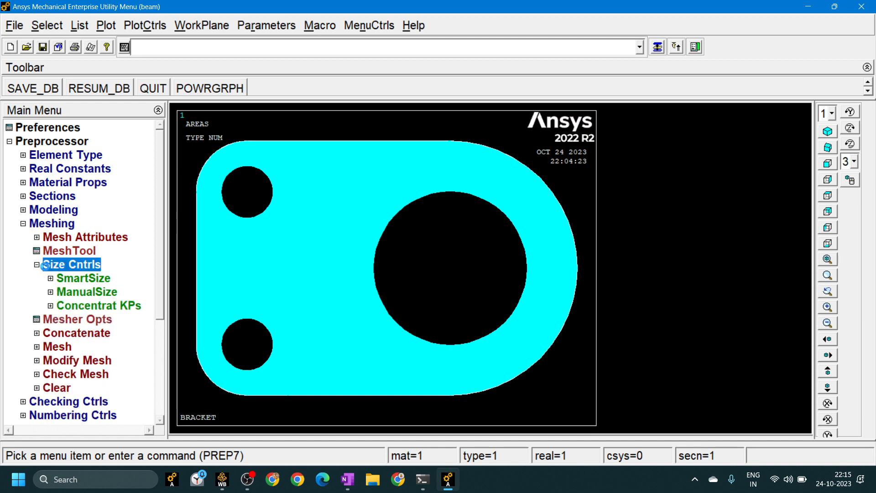
left_click(44, 266)
left_click(57, 305)
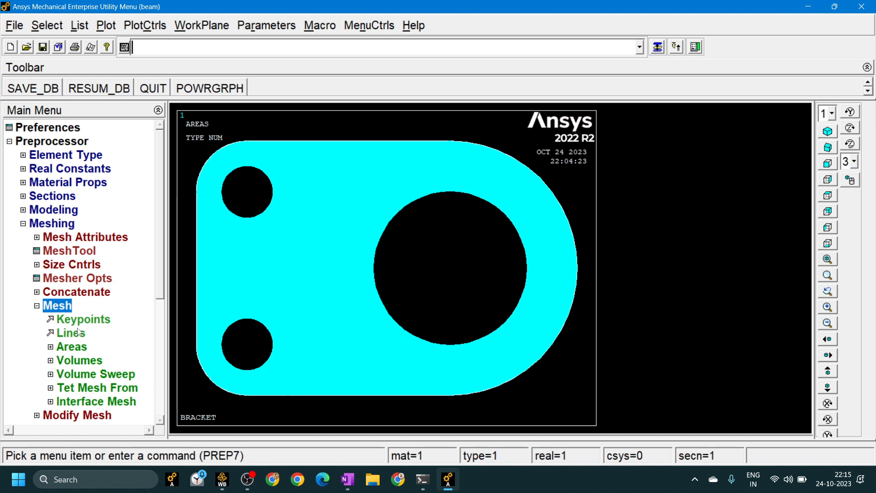
left_click(81, 348)
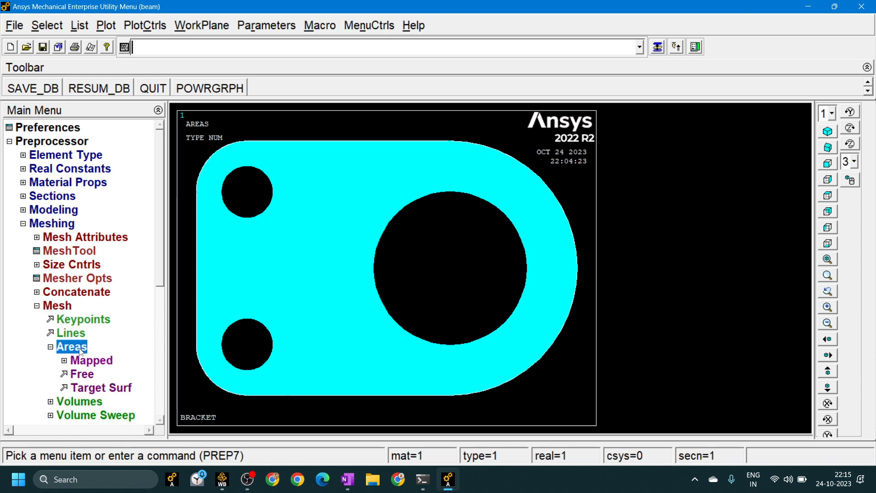
left_click(85, 376)
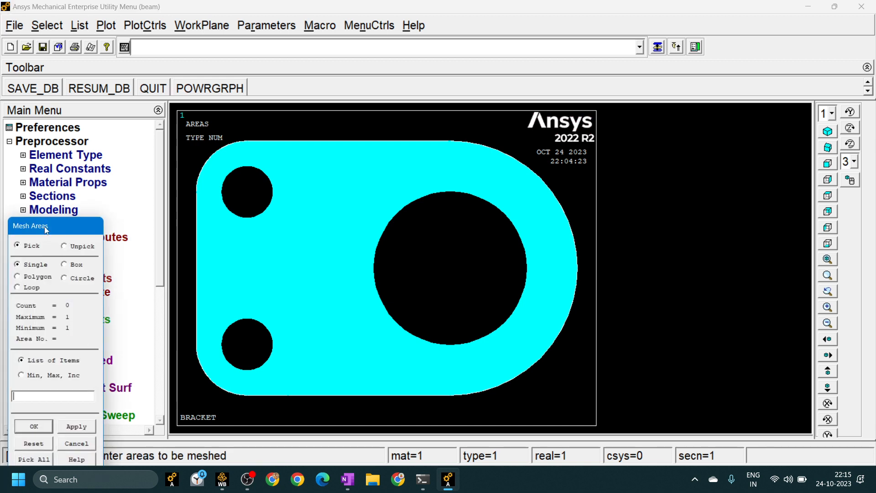
left_click_drag(46, 230, 656, 139)
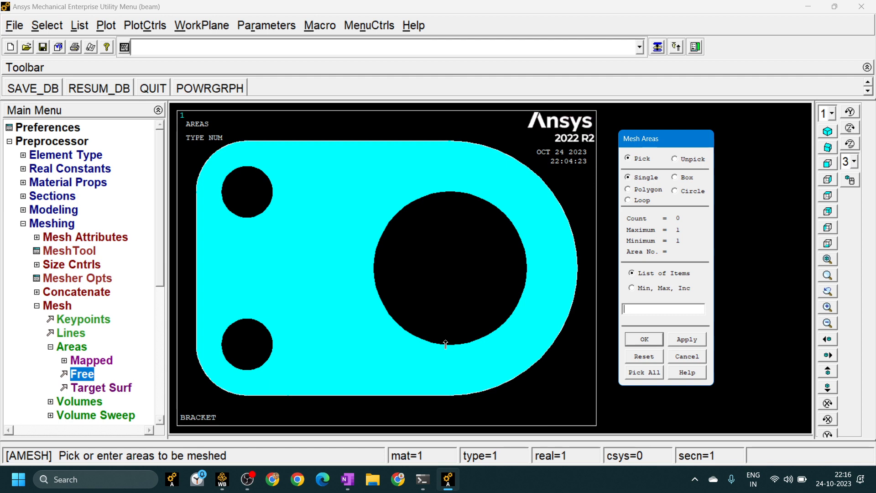
left_click(644, 372)
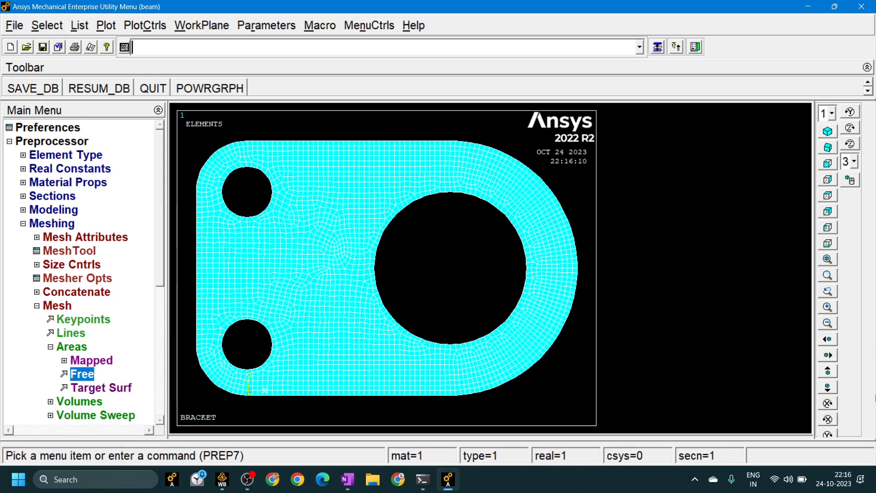
Start a structural displacement constraint on nodes in the solution phase, with circular node picking.
left_click(51, 347)
left_click(36, 306)
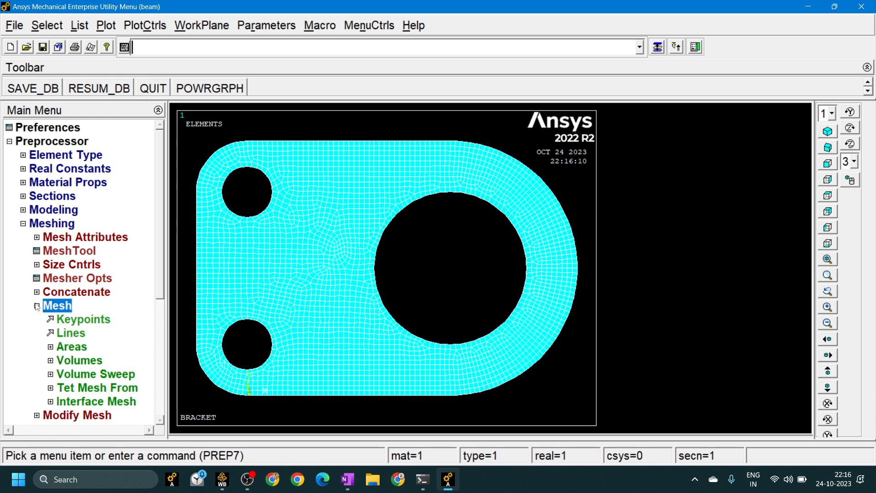
left_click(23, 223)
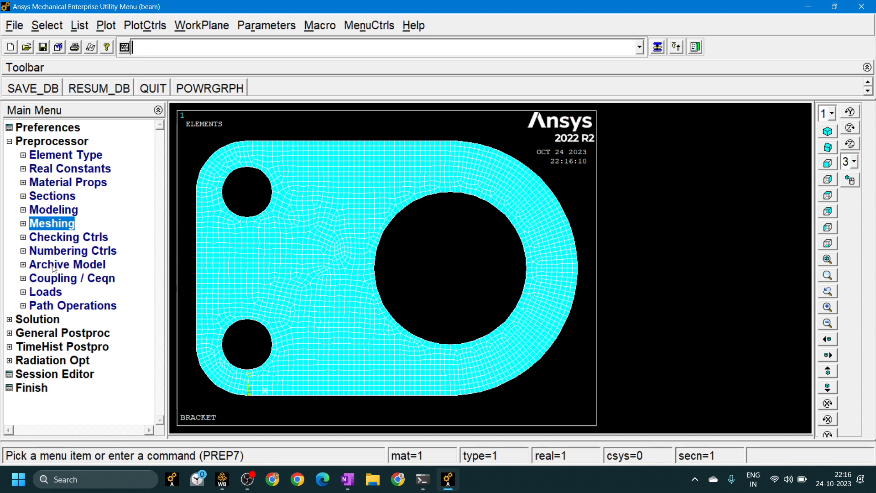
left_click(54, 319)
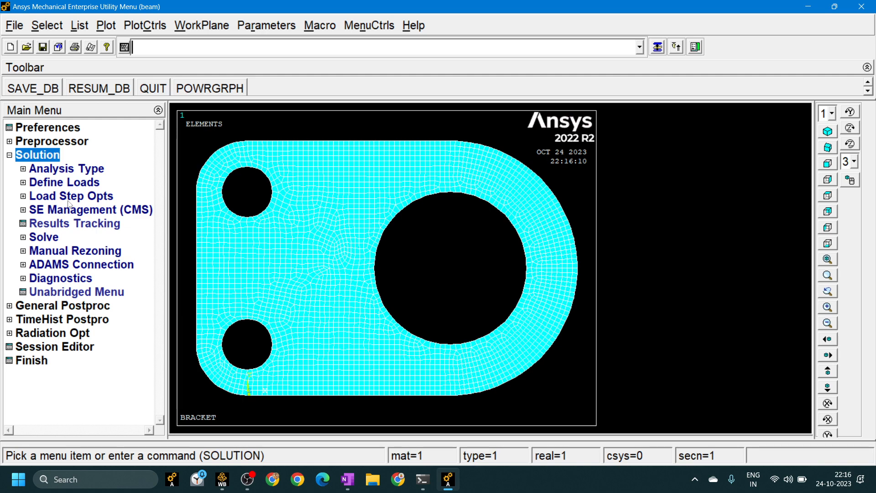
left_click(61, 183)
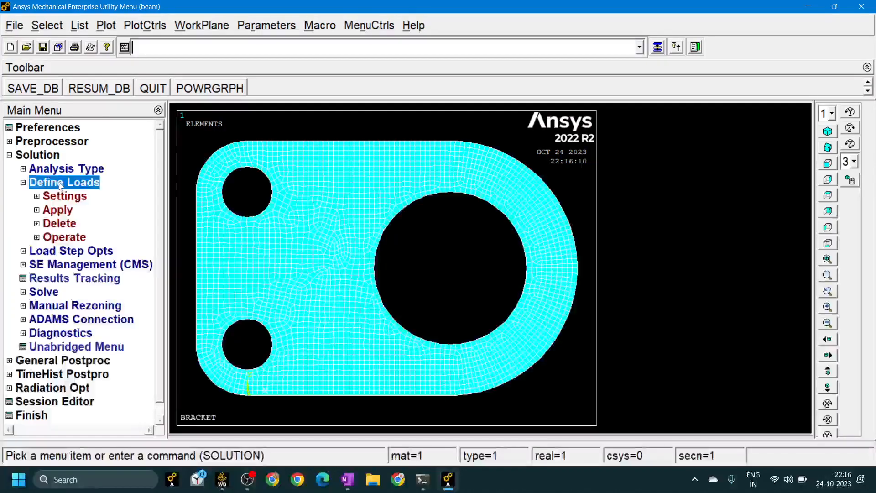
left_click(69, 212)
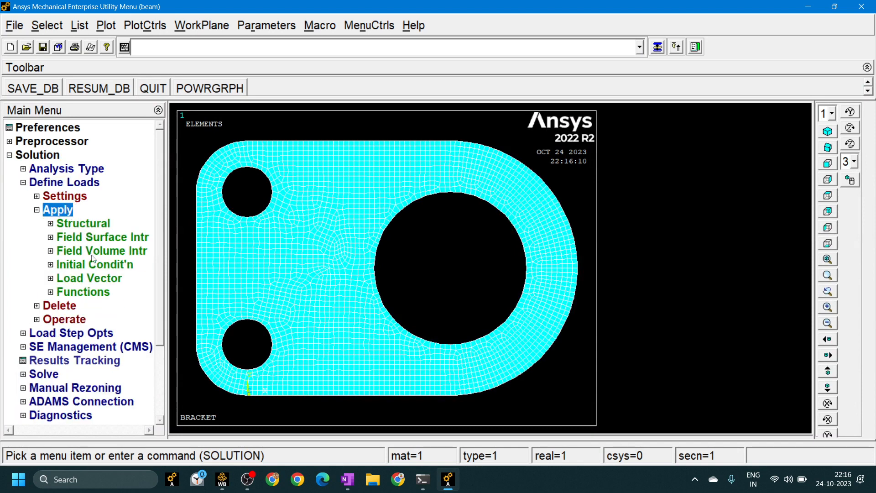
left_click(101, 224)
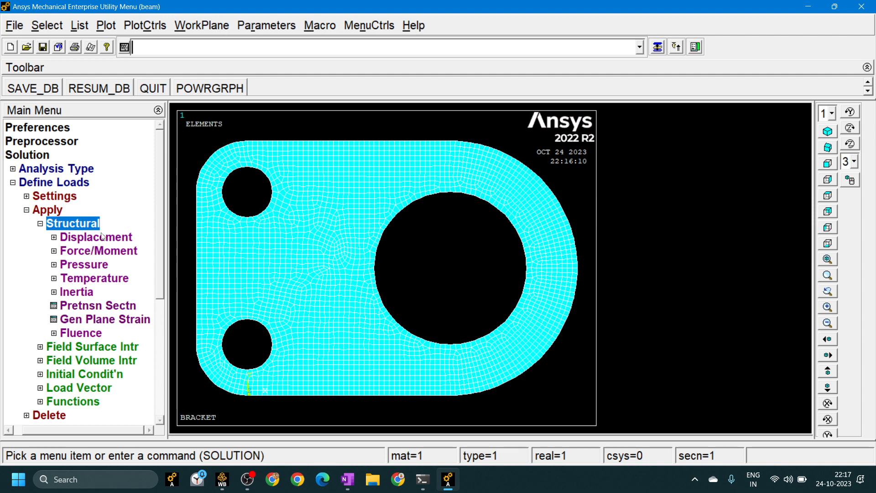
left_click(78, 242)
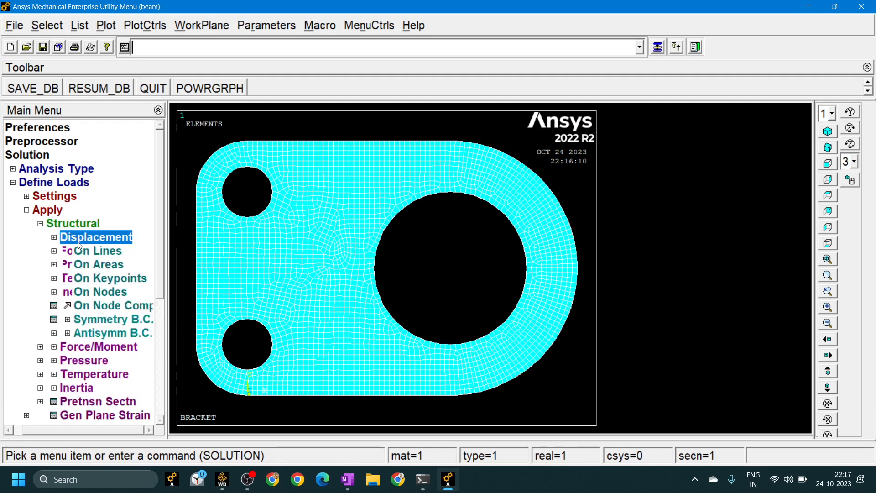
left_click(61, 304)
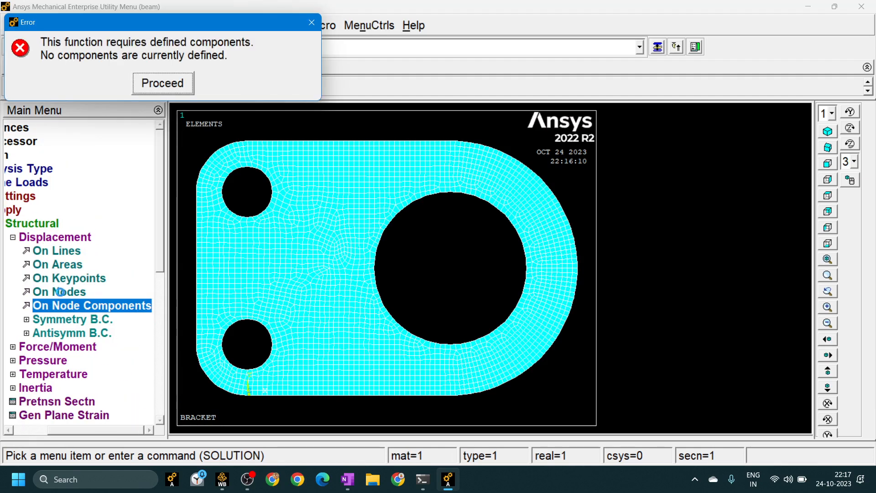
left_click(167, 88)
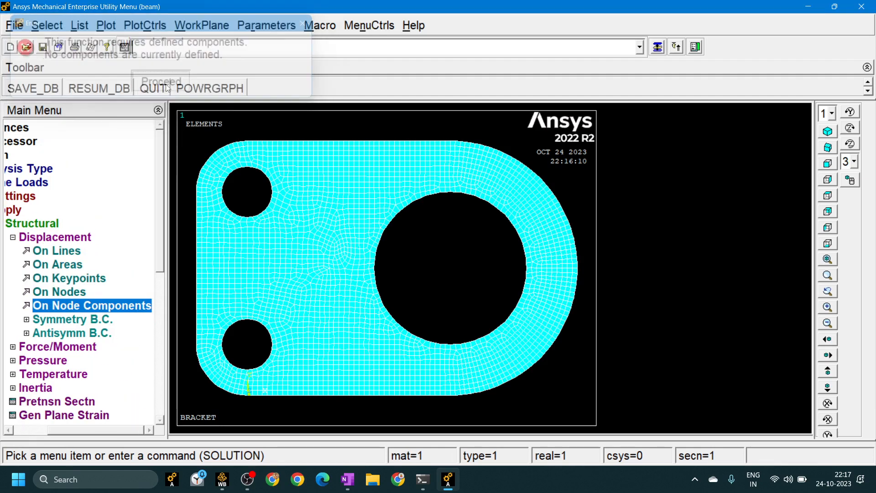
left_click(68, 292)
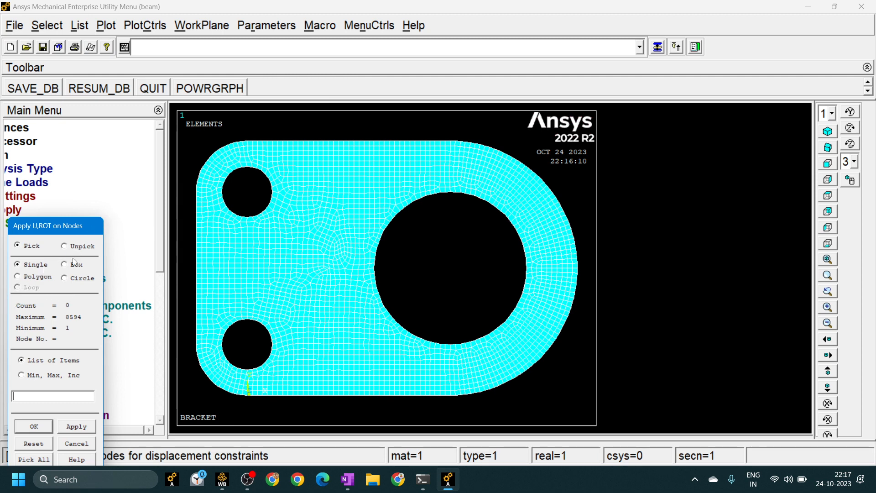
left_click(70, 280)
Pick the nodes around the edge of the upper small hole and constrain them in All DOF.
left_click(154, 31)
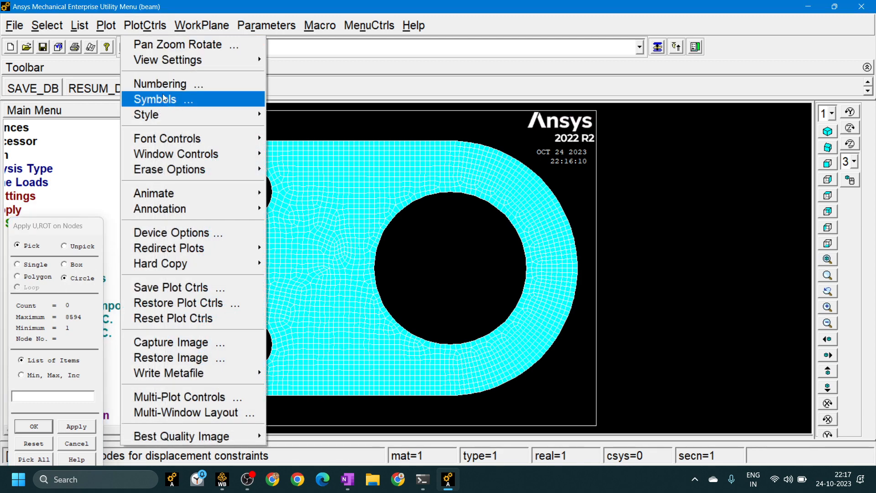
left_click(177, 46)
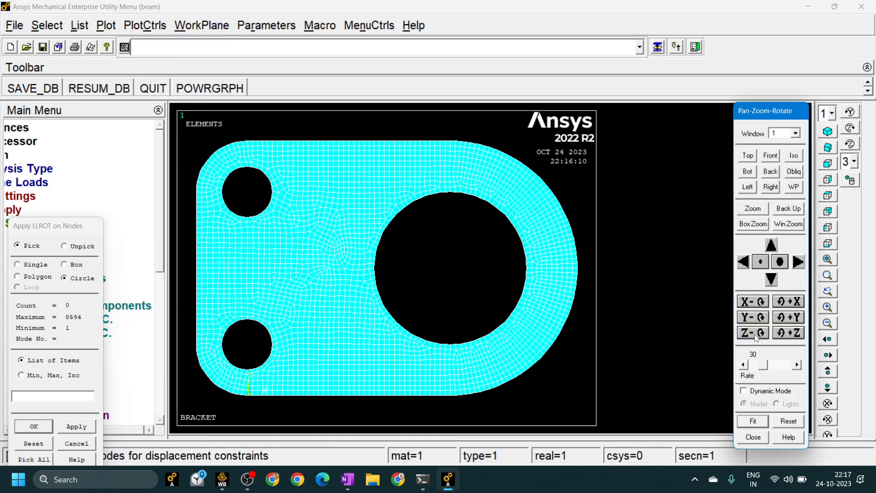
left_click(754, 225)
left_click_drag(287, 220, 213, 164)
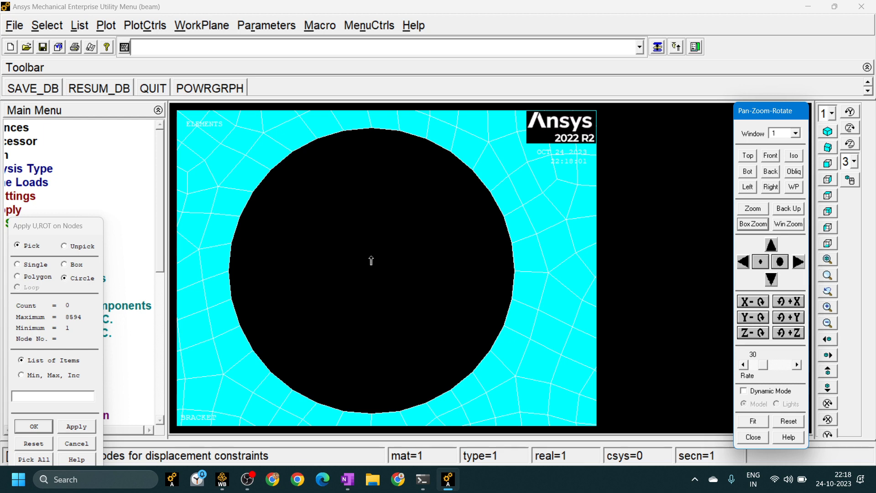
left_click_drag(371, 258, 430, 245)
left_click_drag(375, 270, 434, 275)
left_click_drag(487, 274, 521, 264)
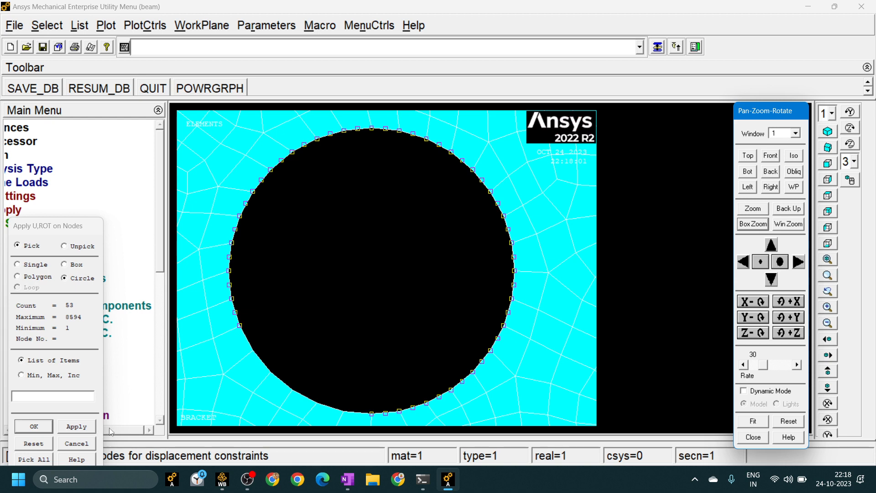
left_click(77, 426)
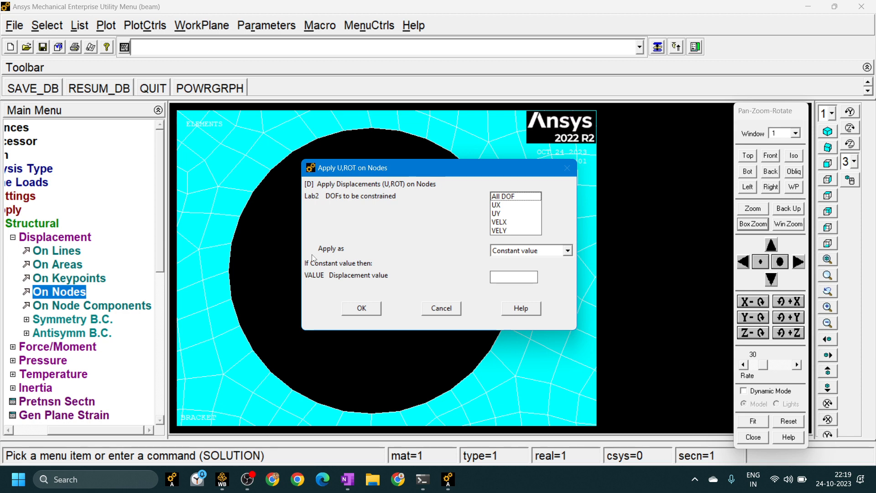
left_click(506, 201)
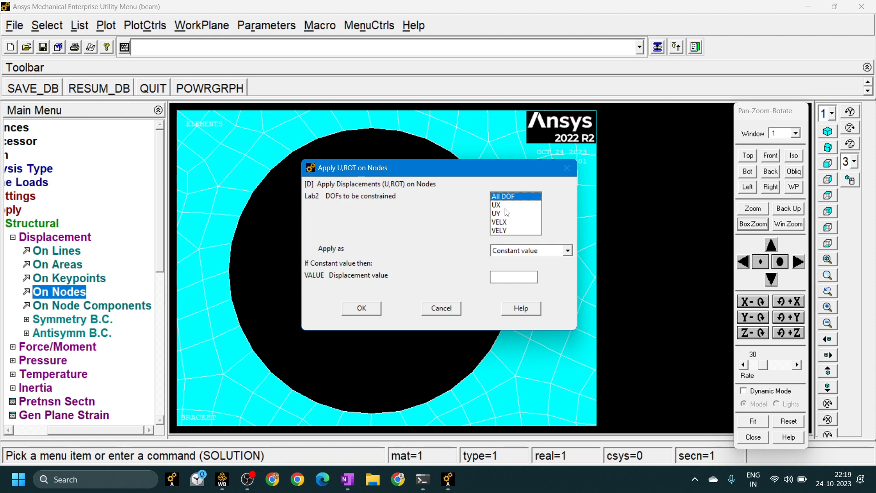
left_click(374, 311)
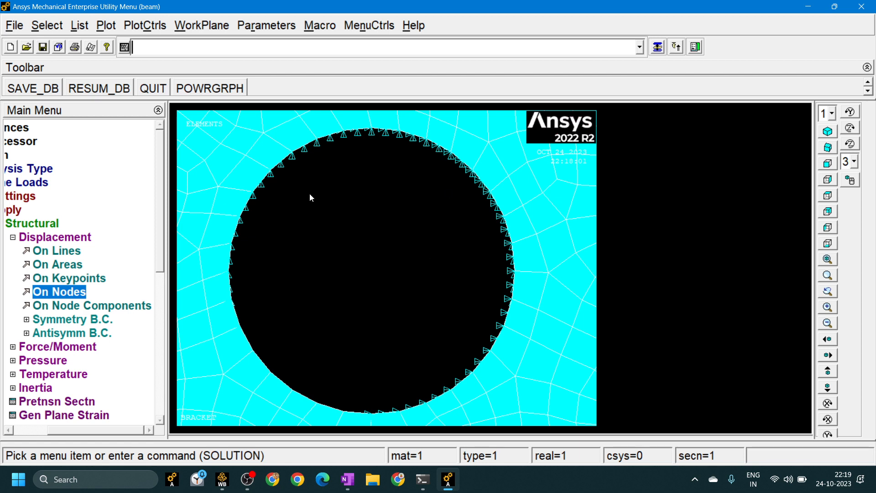
Circle-pick the nodes around the edge of the lower small hole for another displacement constraint on nodes.
left_click(152, 27)
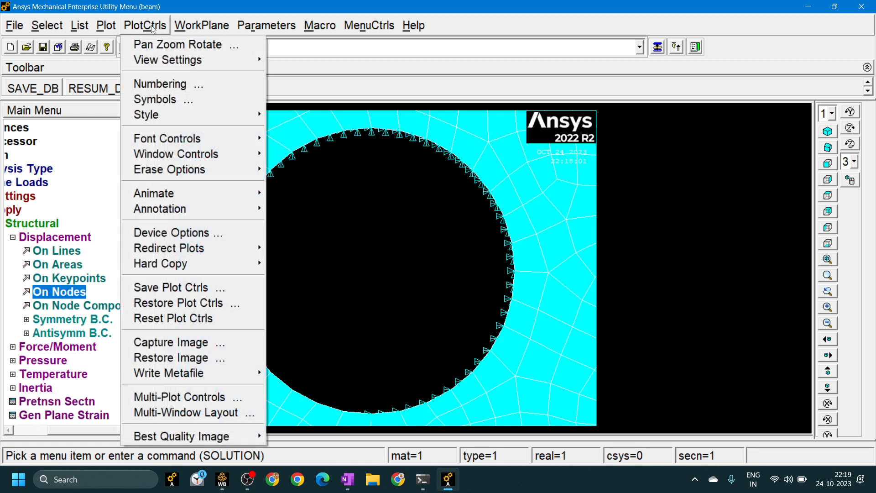
left_click(167, 45)
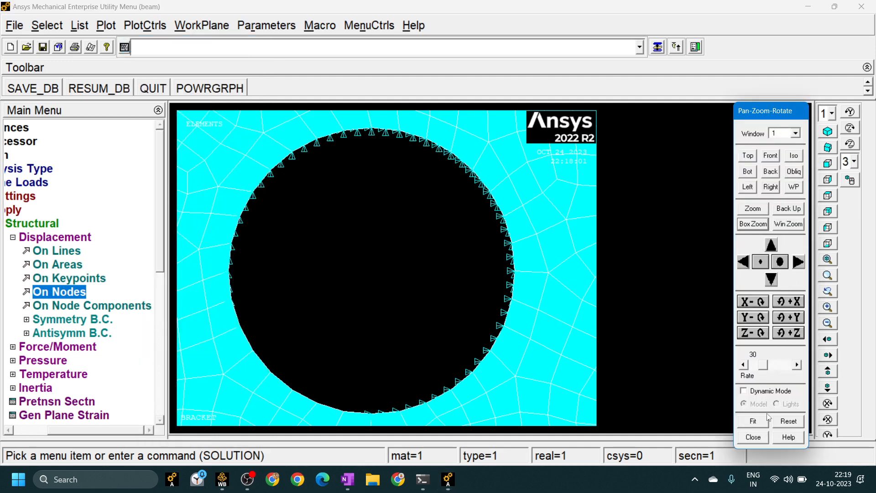
left_click(757, 423)
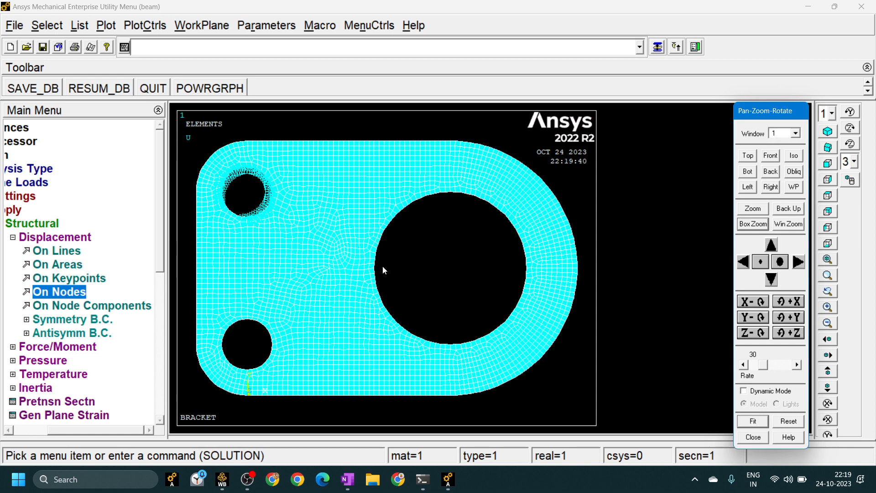
left_click(754, 224)
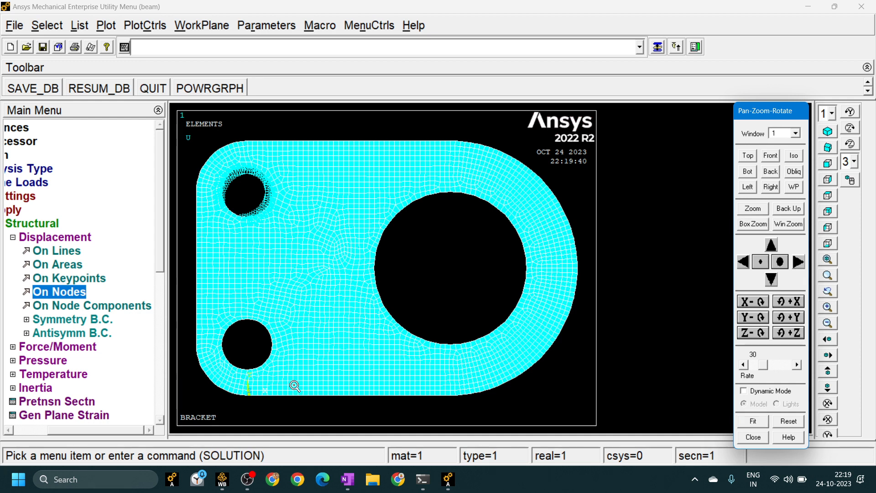
left_click(286, 371)
left_click(211, 312)
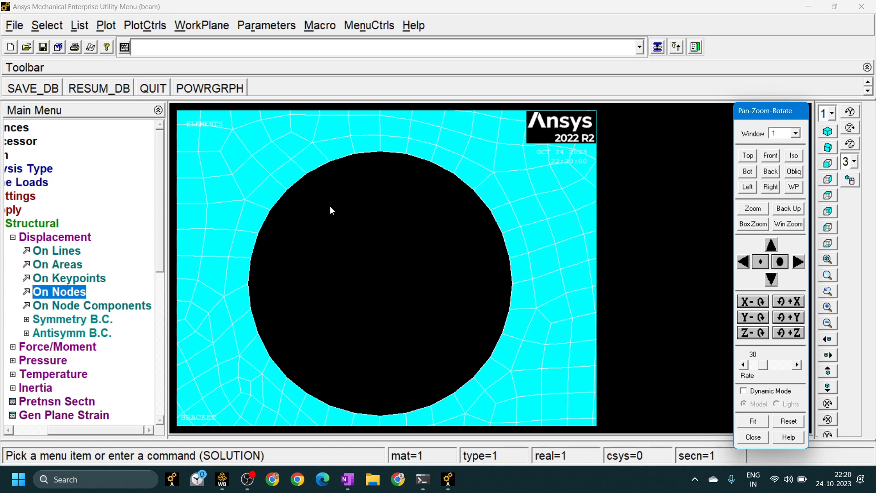
left_click(74, 295)
left_click_drag(64, 224, 109, 120)
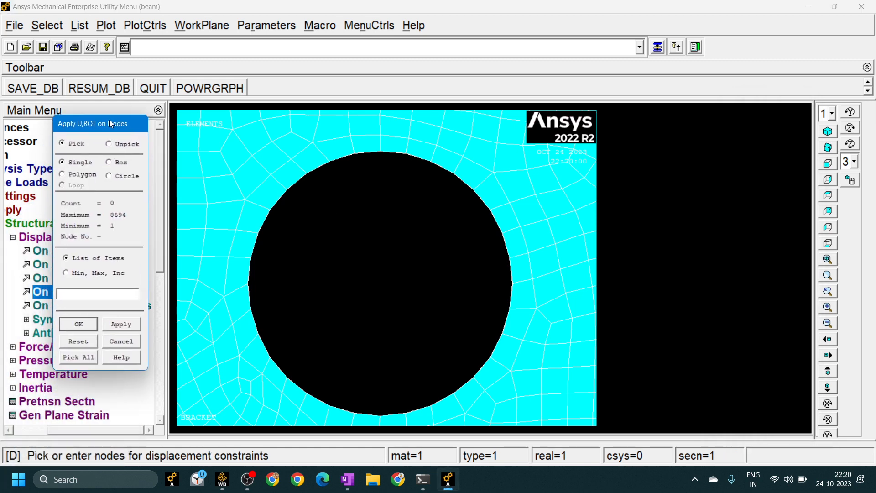
left_click(109, 175)
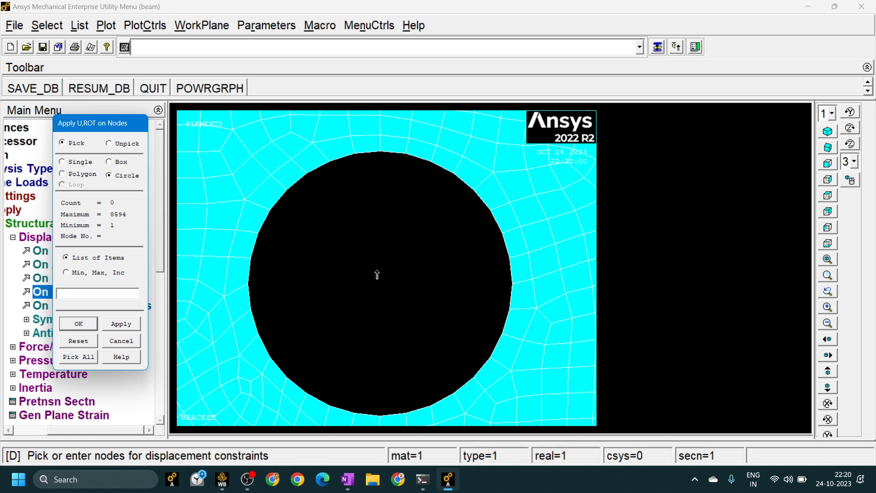
left_click_drag(377, 274, 513, 279)
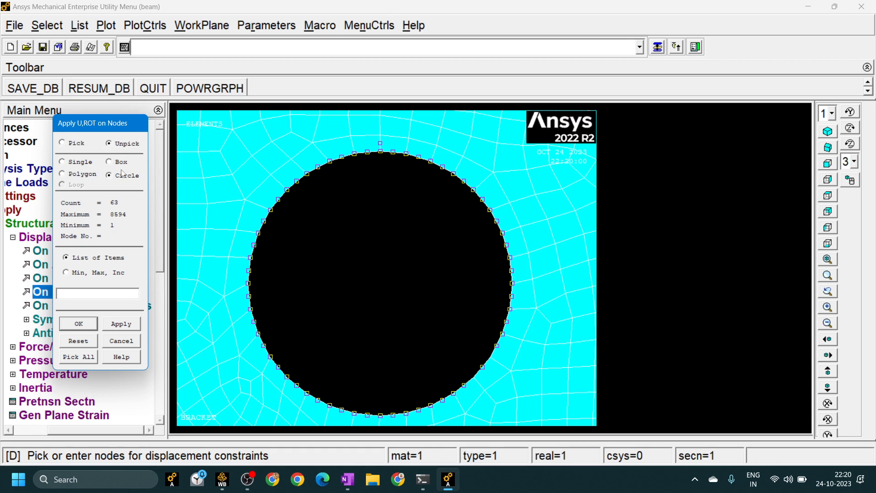
Unpick the stray node just above the lower small hole's edge and constrain the remaining picked nodes in All DOF.
left_click(75, 163)
left_click(379, 140)
left_click(79, 324)
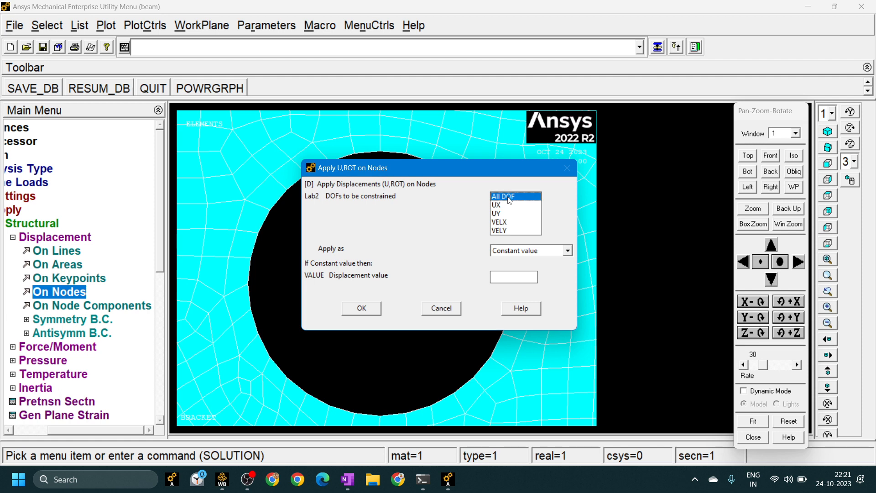
left_click(369, 314)
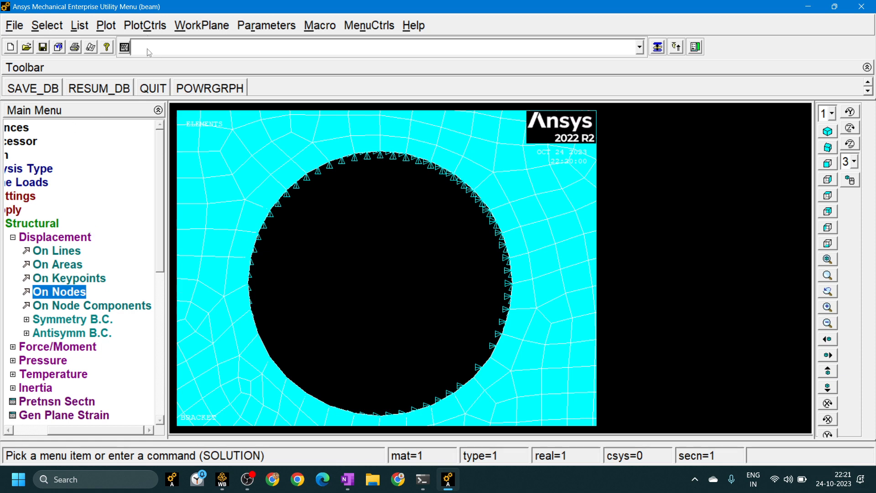
Start a structural force load on nodes and pick the node at the lowest point of the large hole's edge.
left_click(145, 25)
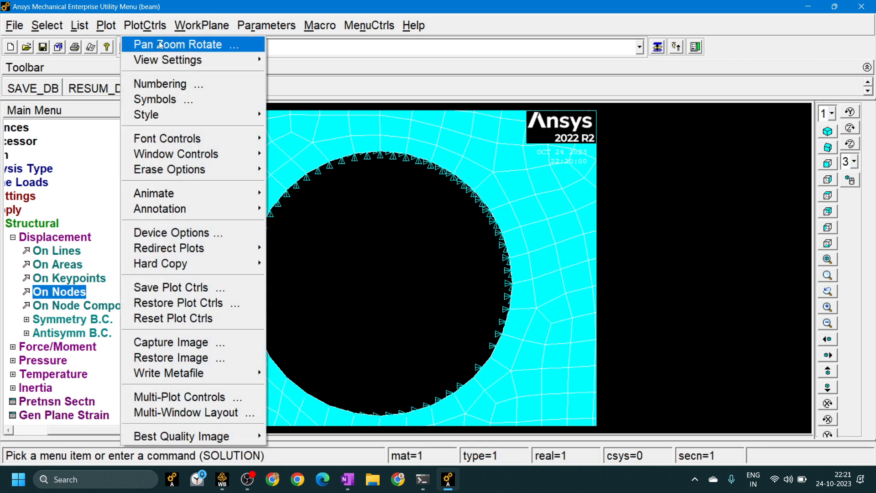
left_click(159, 44)
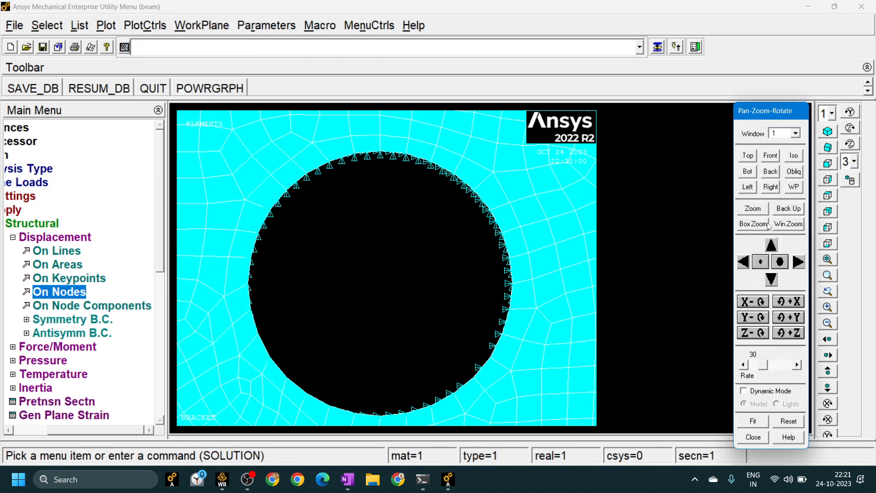
left_click(753, 421)
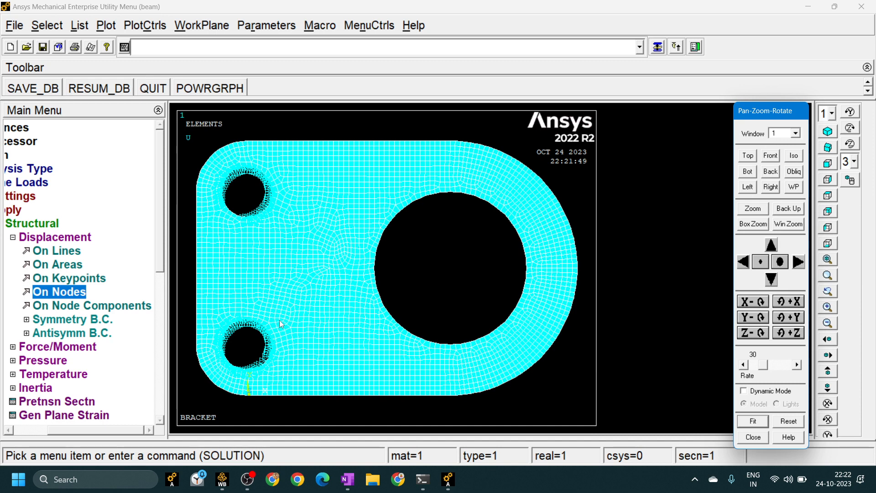
left_click(15, 238)
left_click(80, 254)
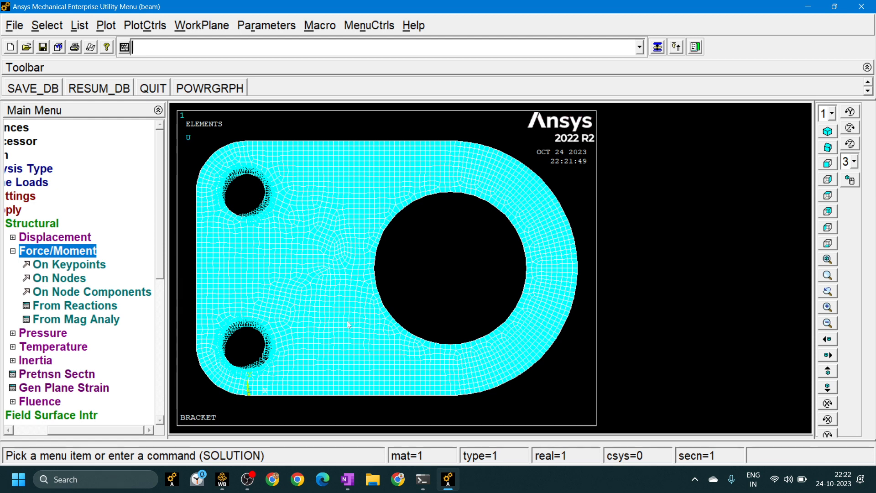
left_click(59, 280)
left_click_drag(62, 226, 141, 136)
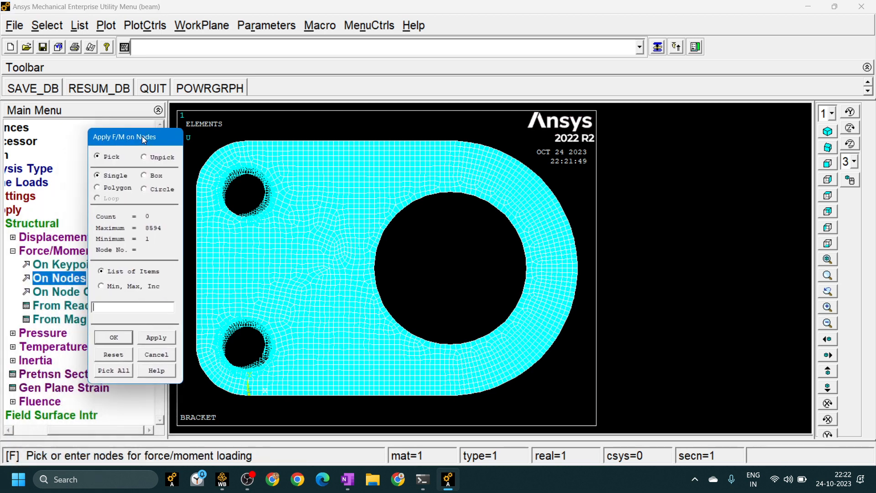
left_click(450, 345)
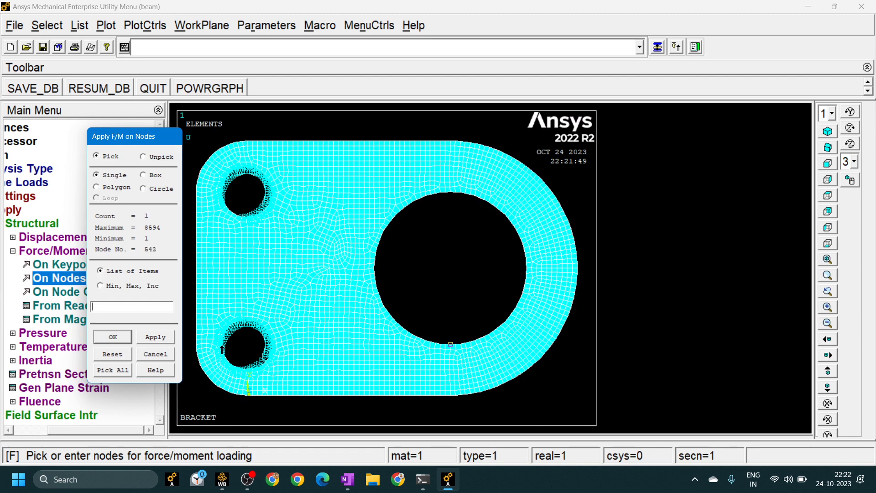
left_click(116, 337)
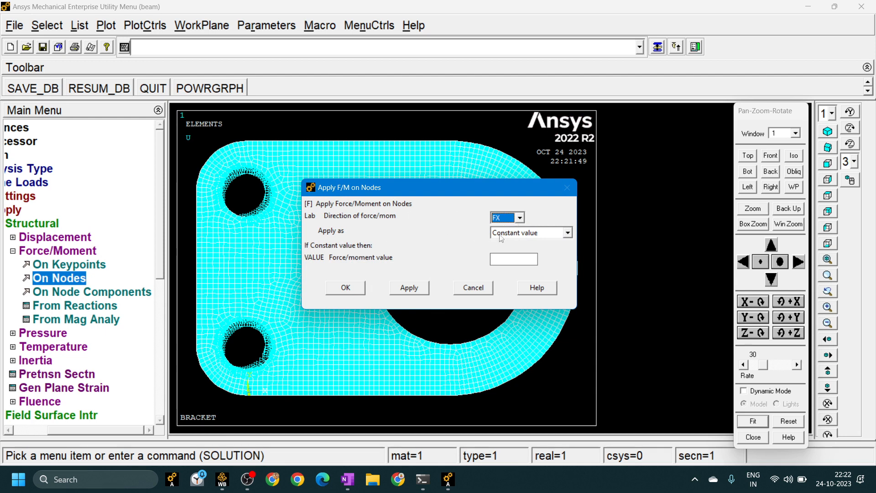
Apply a constant force of -1000 in the FY direction to the picked node.
left_click(519, 218)
left_click(505, 238)
left_click(506, 259)
type("-1000")
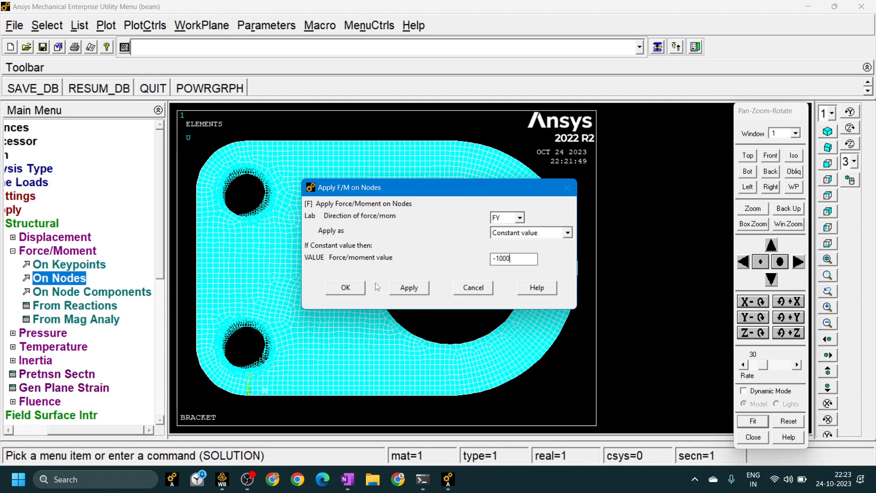
left_click(338, 292)
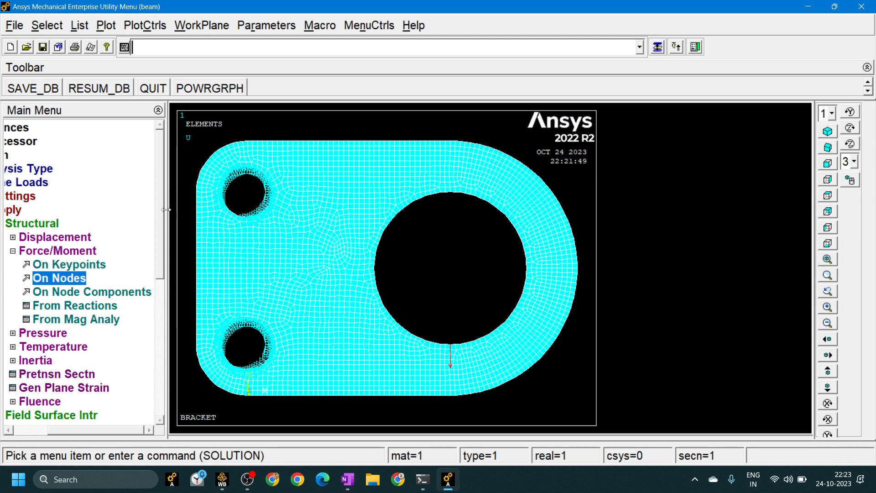
Solve the current load step and dismiss the completion note and the solution status listing.
left_click_drag(201, 208, 201, 208)
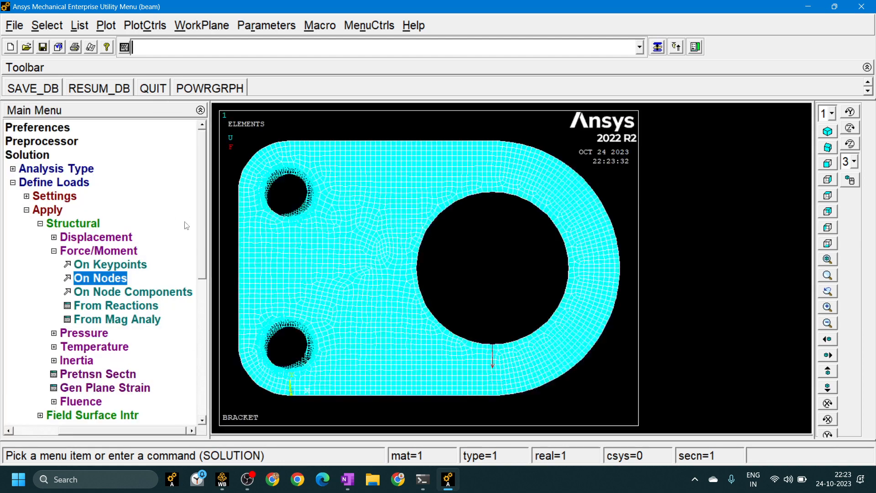
left_click(41, 223)
left_click(38, 210)
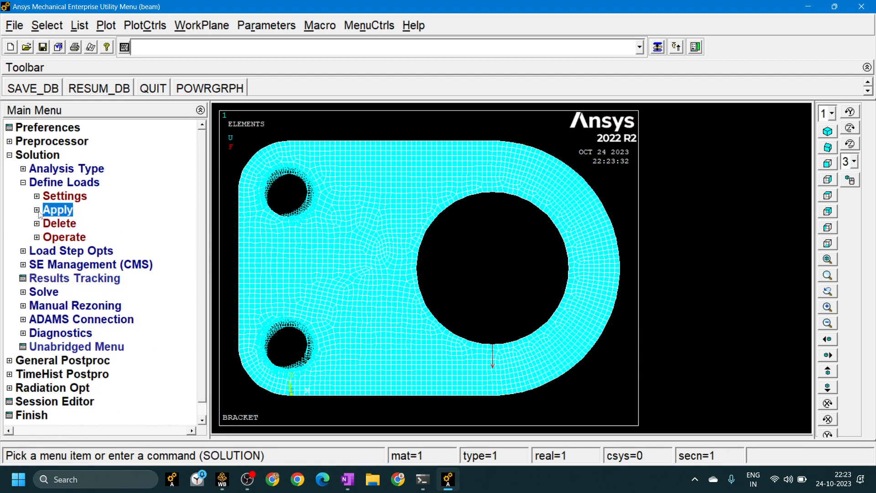
left_click(26, 184)
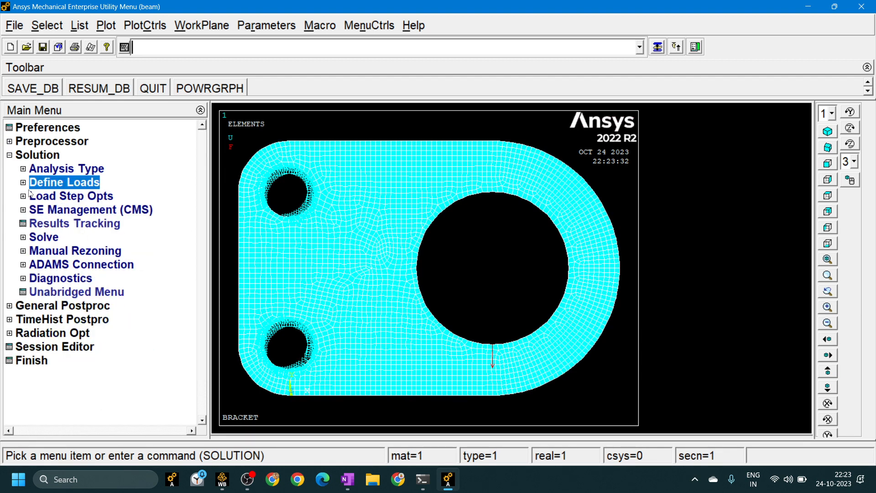
left_click(36, 240)
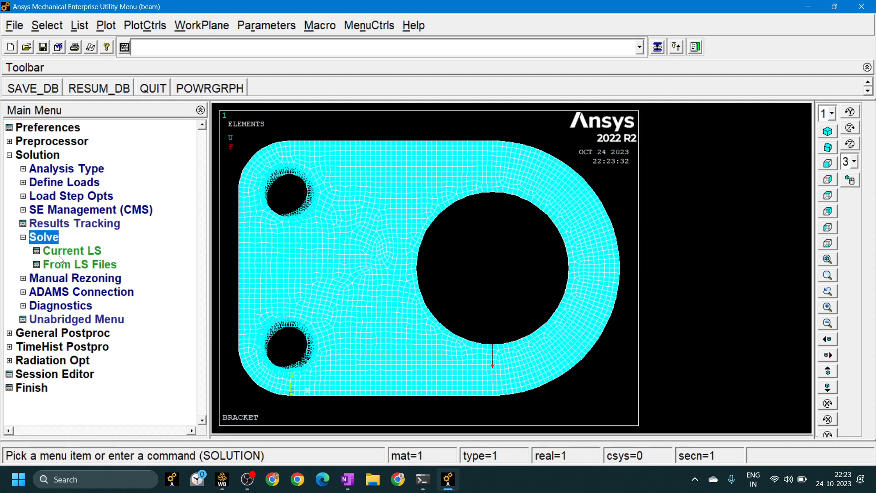
left_click(52, 250)
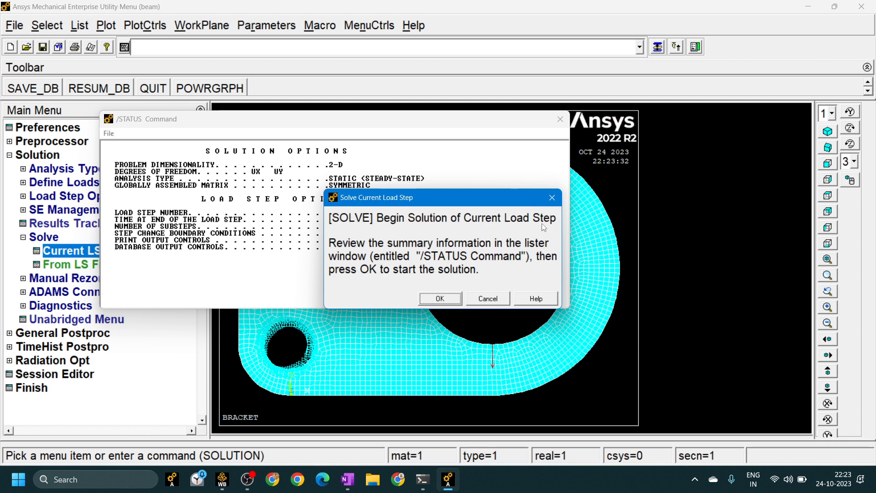
left_click(440, 298)
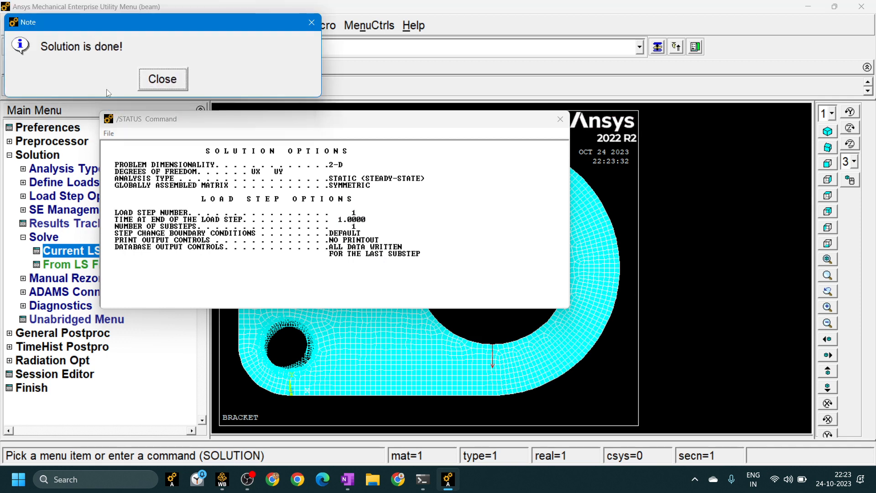
left_click(162, 79)
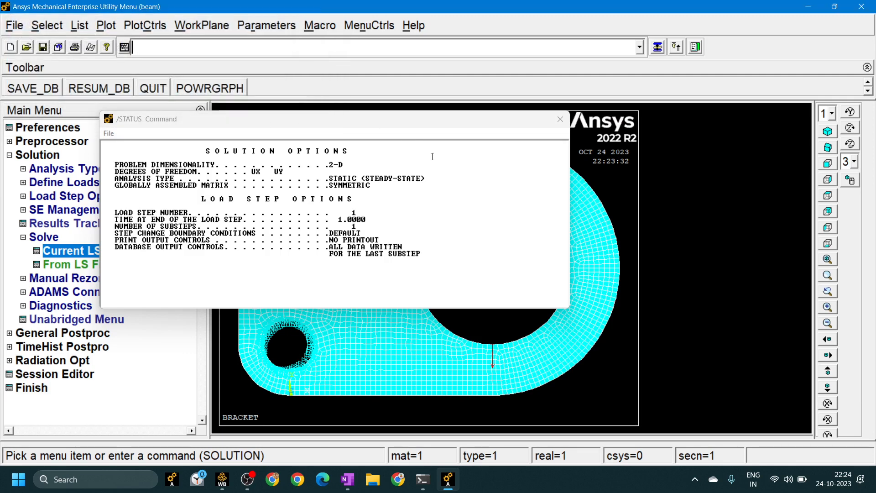
left_click(560, 119)
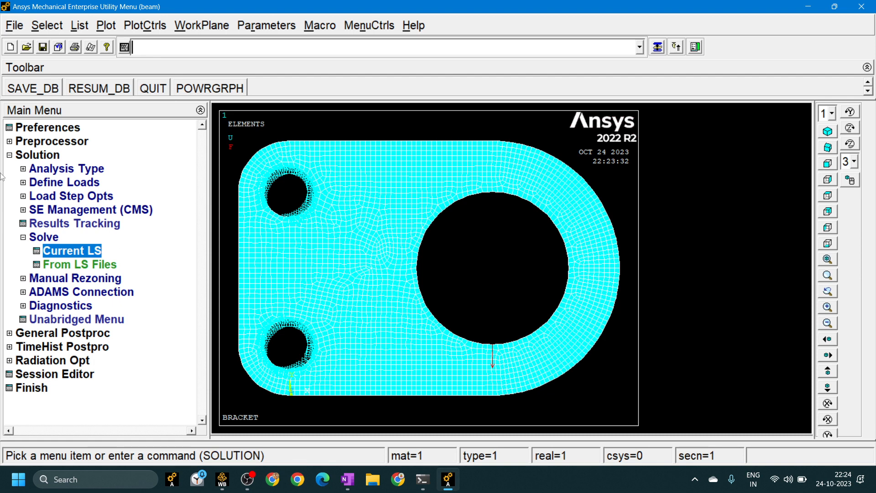
Plot the deformed shape in the general postprocessor with the Def + undef edge option.
left_click(14, 156)
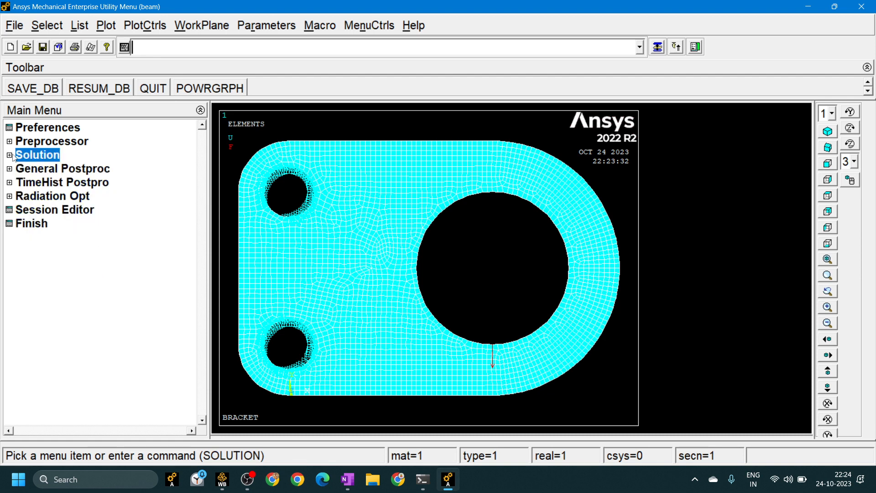
left_click(28, 170)
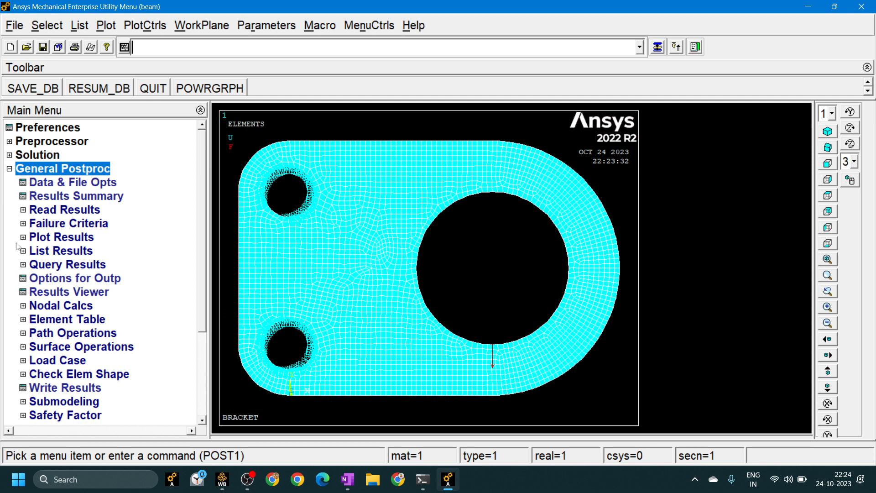
left_click(63, 238)
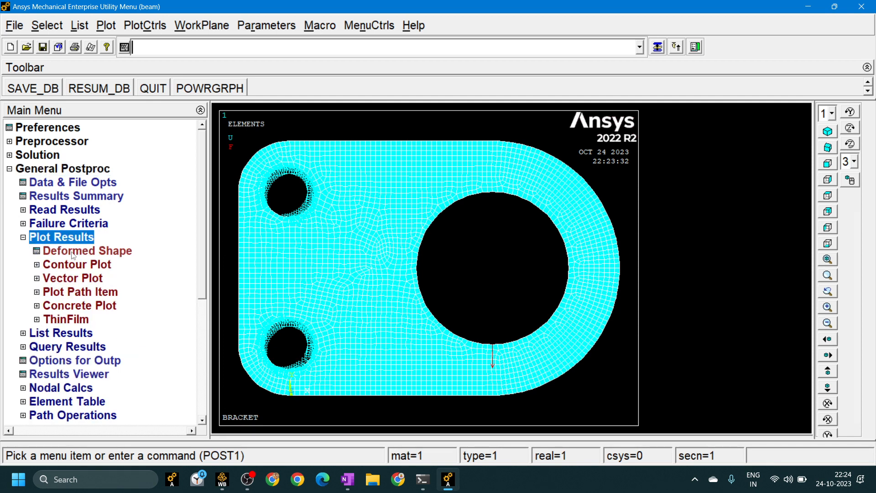
left_click(73, 252)
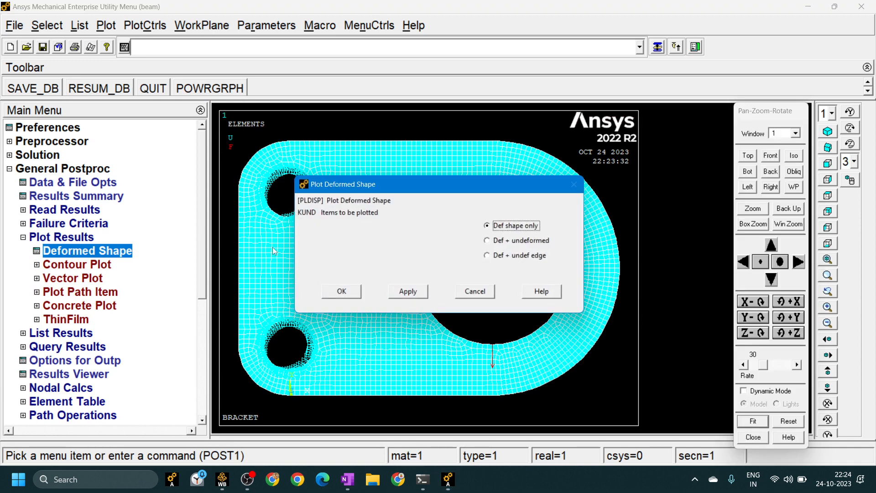
left_click(497, 256)
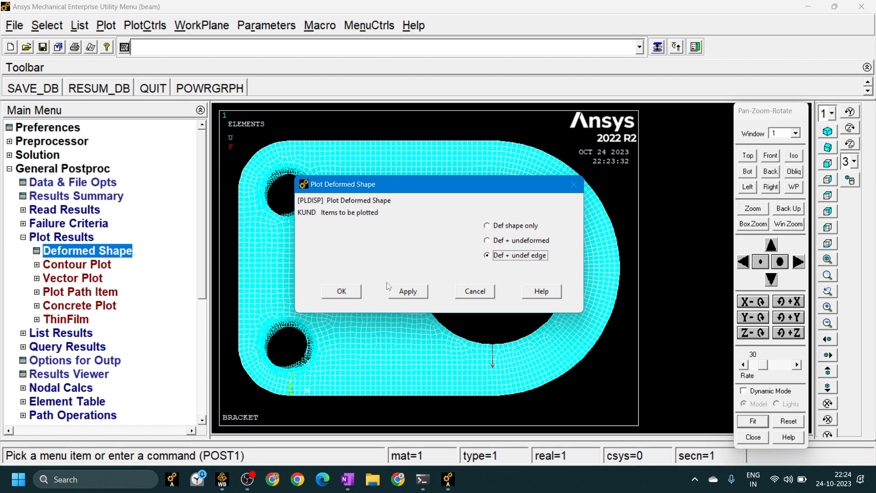
left_click(352, 292)
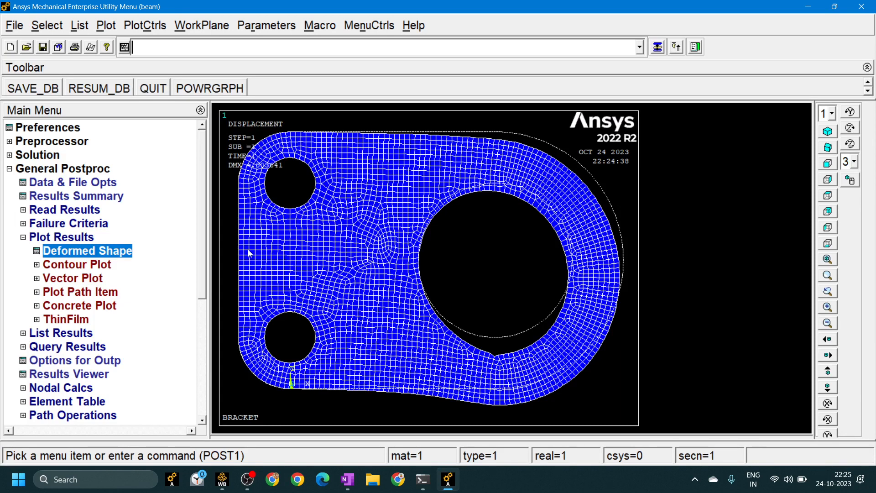
Plot the nodal solution contour of the displacement vector sum, using the deformed shape only.
left_click(96, 267)
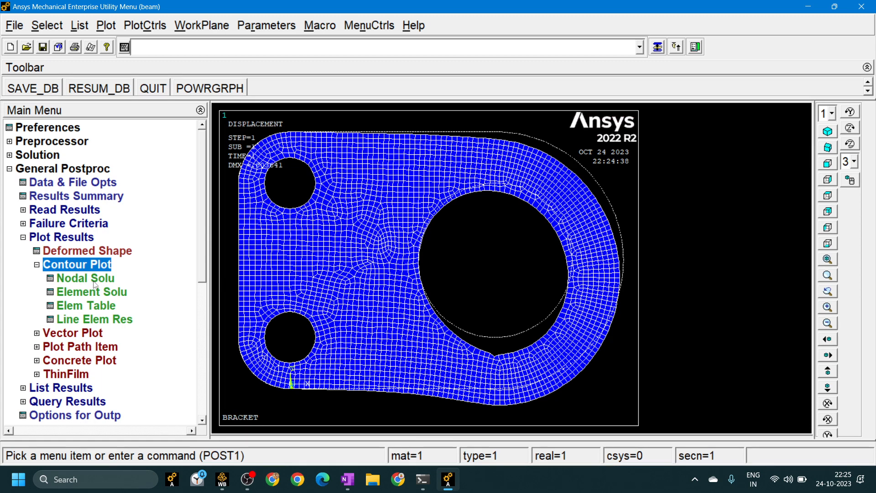
left_click(88, 278)
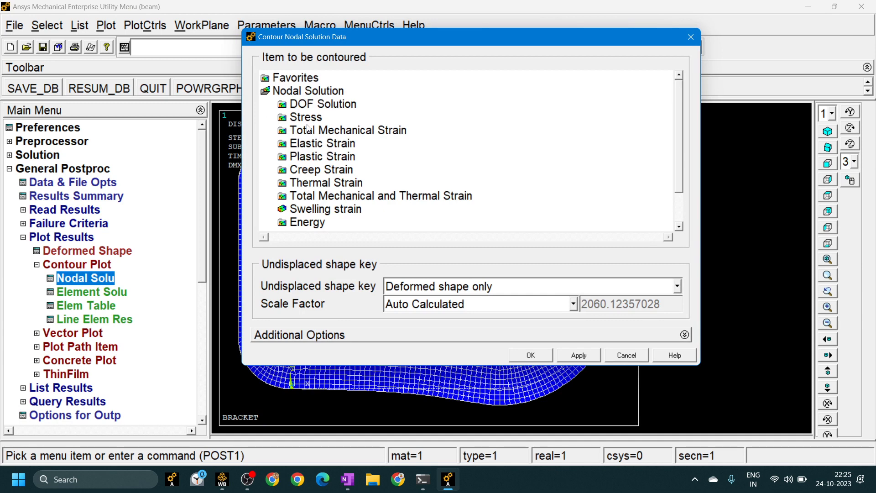
double_click(340, 107)
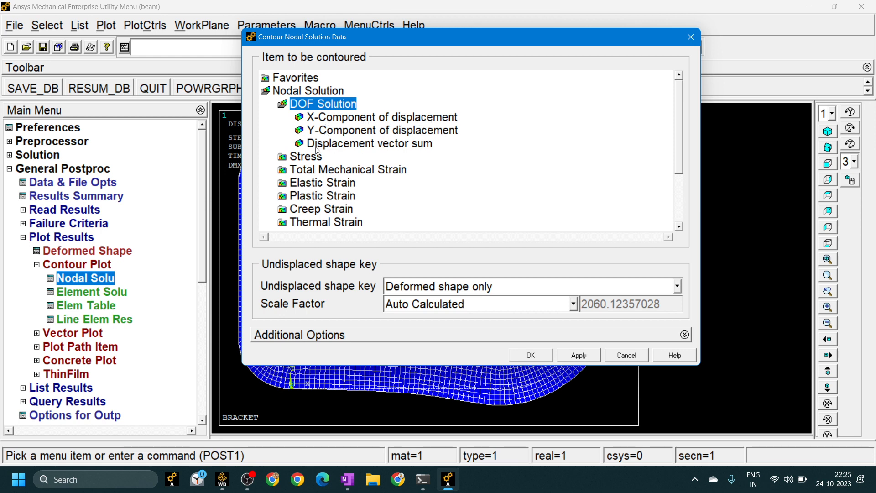
left_click(380, 147)
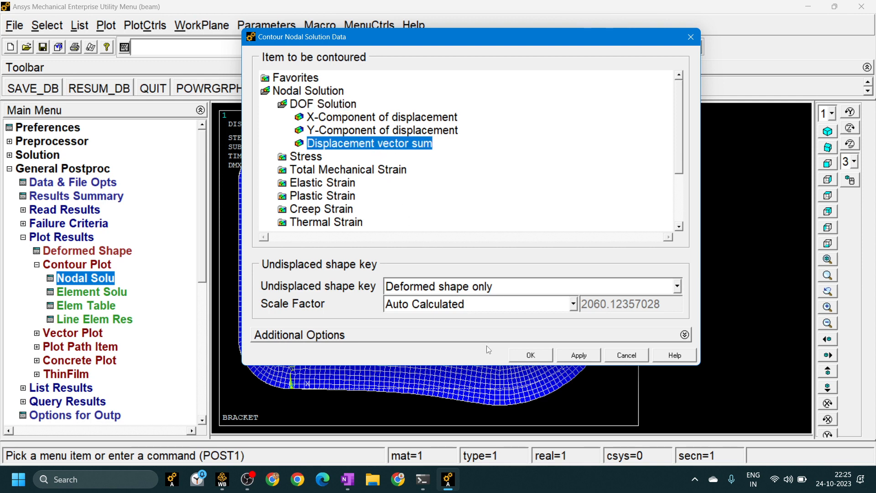
left_click(530, 355)
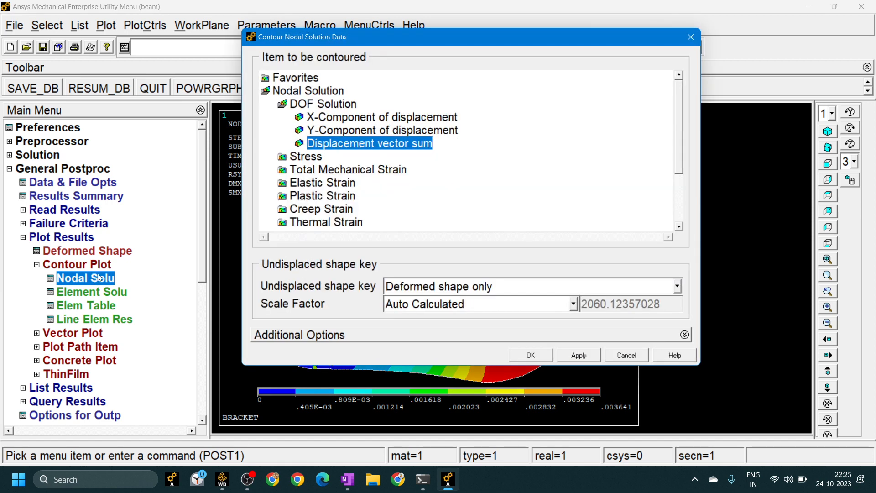
Try to plot nodal solution contours of the von Mises stress and the X-component of stress.
left_click(301, 158)
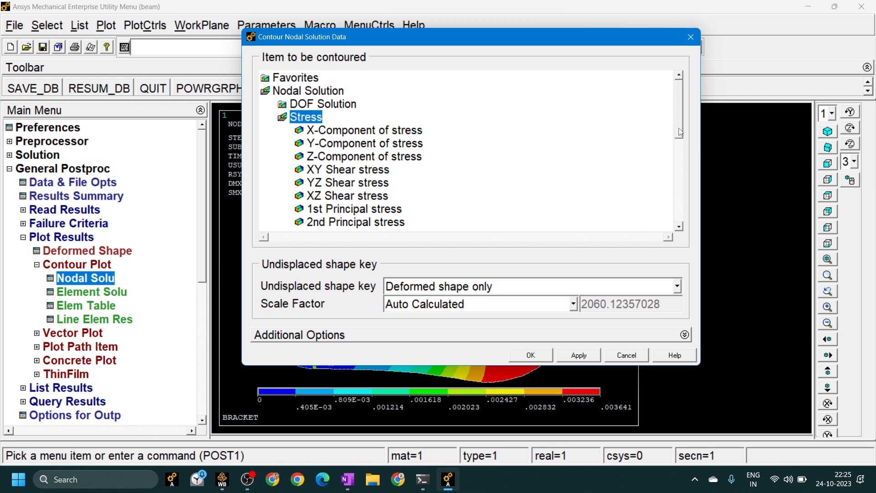
left_click_drag(680, 133, 680, 162)
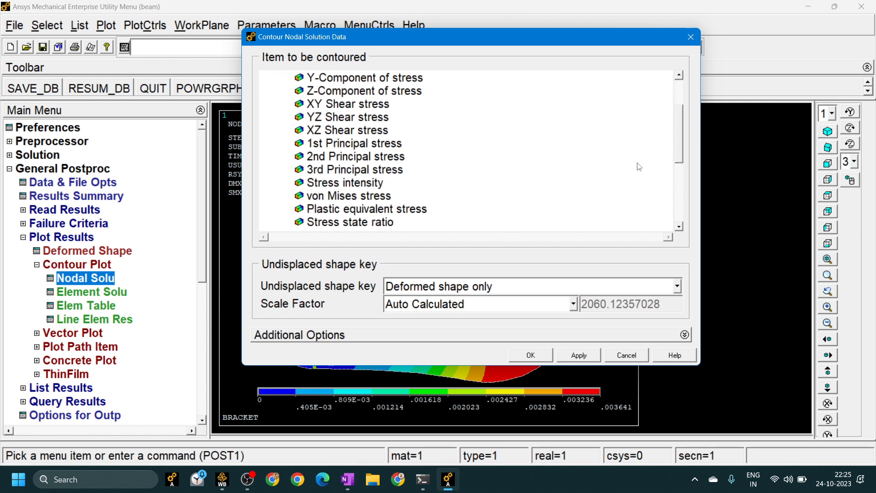
left_click(364, 197)
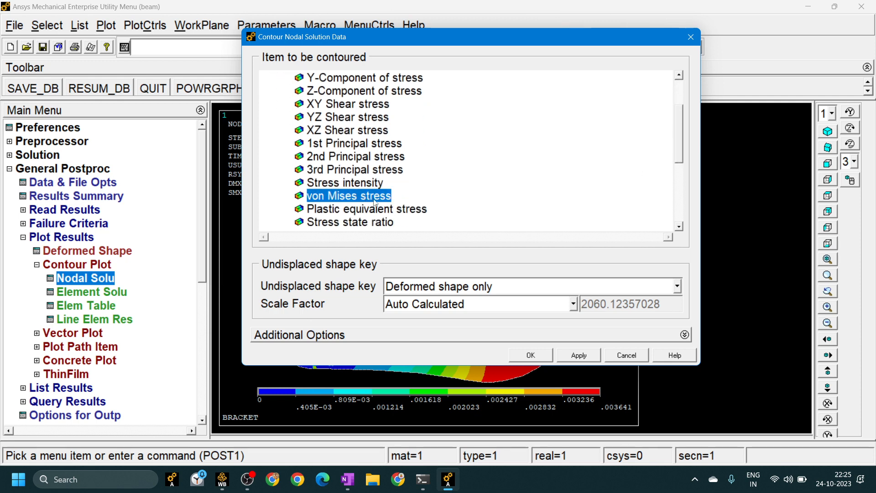
left_click(529, 355)
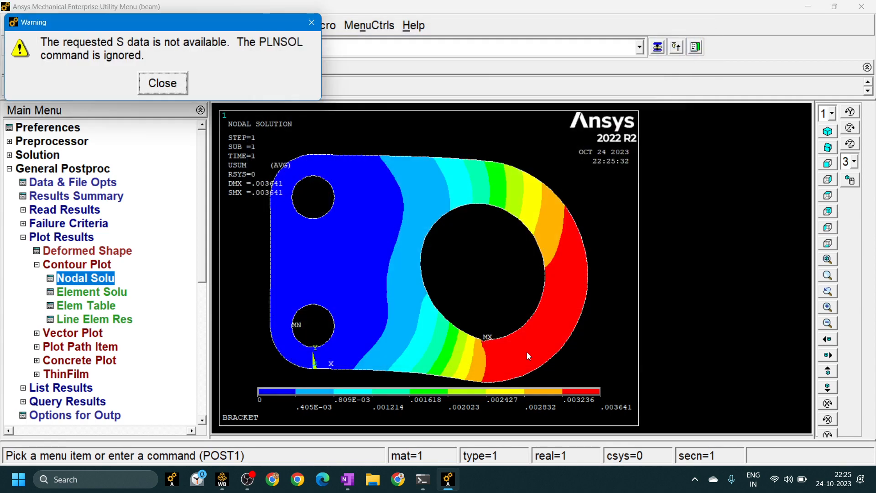
left_click(175, 92)
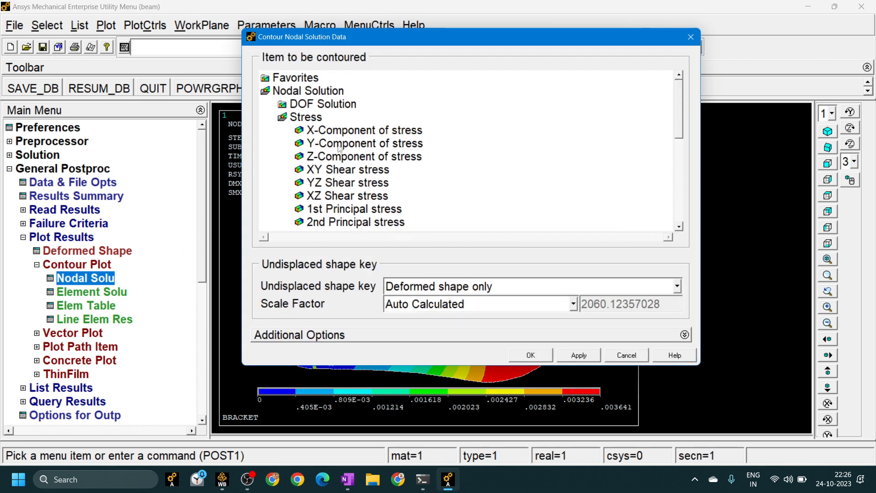
left_click(342, 131)
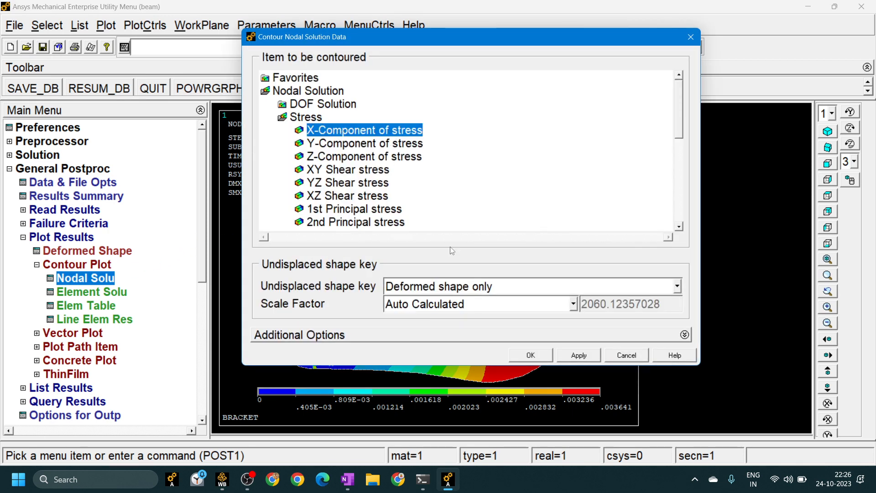
left_click(531, 356)
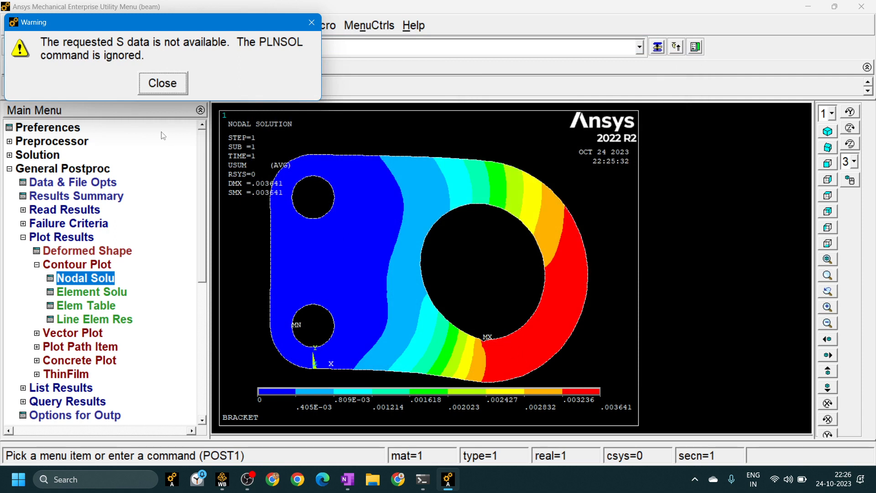
Dismiss the warning and plot the nodal solution contour of the X-component of displacement with the deformed shape only.
left_click(168, 83)
left_click(70, 281)
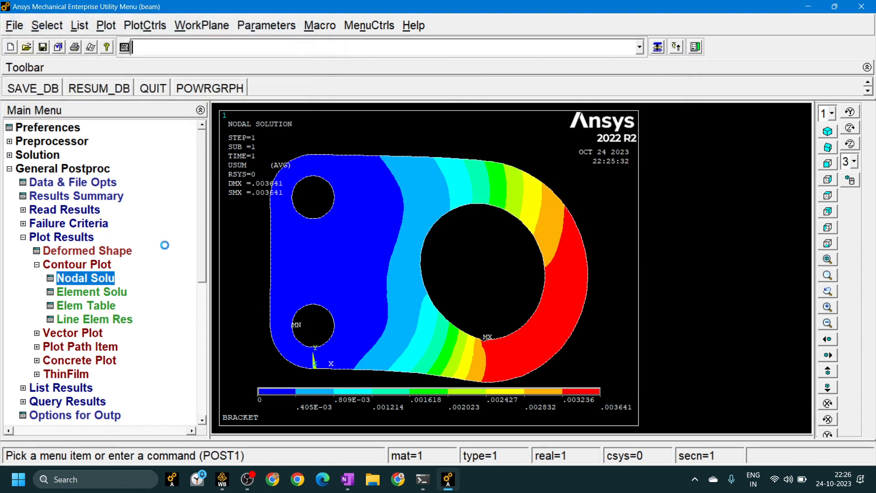
left_click(311, 105)
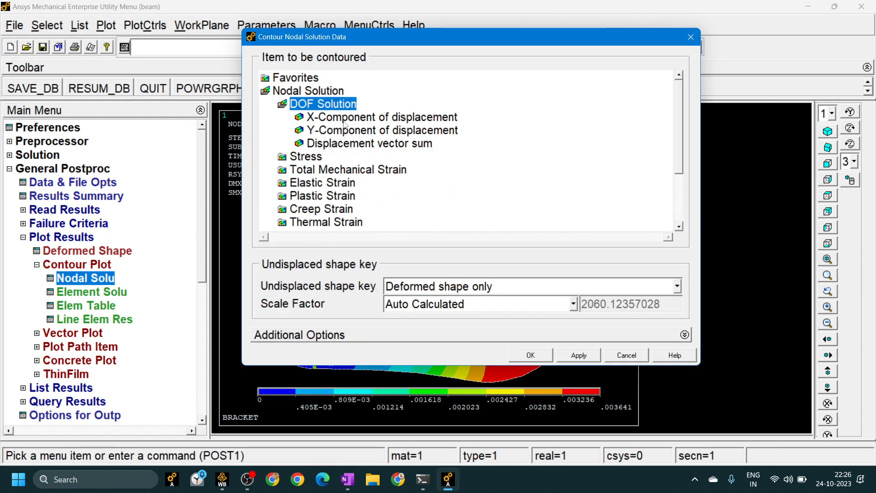
left_click(351, 119)
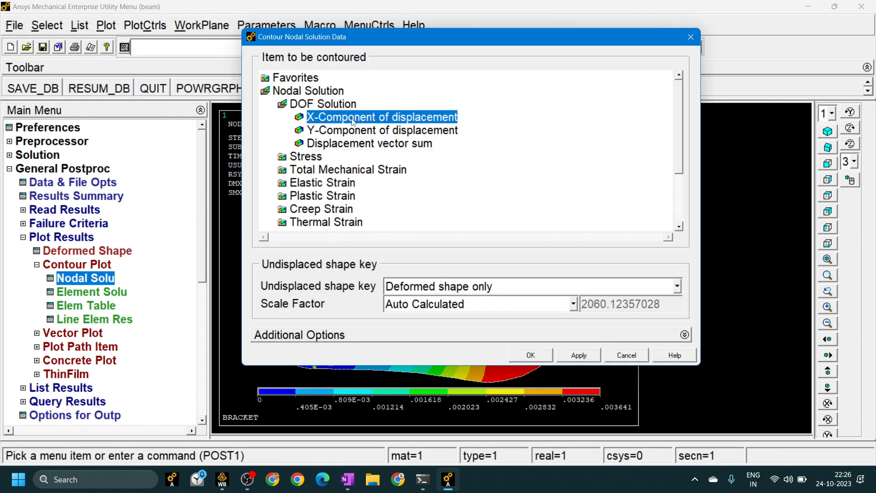
left_click(529, 355)
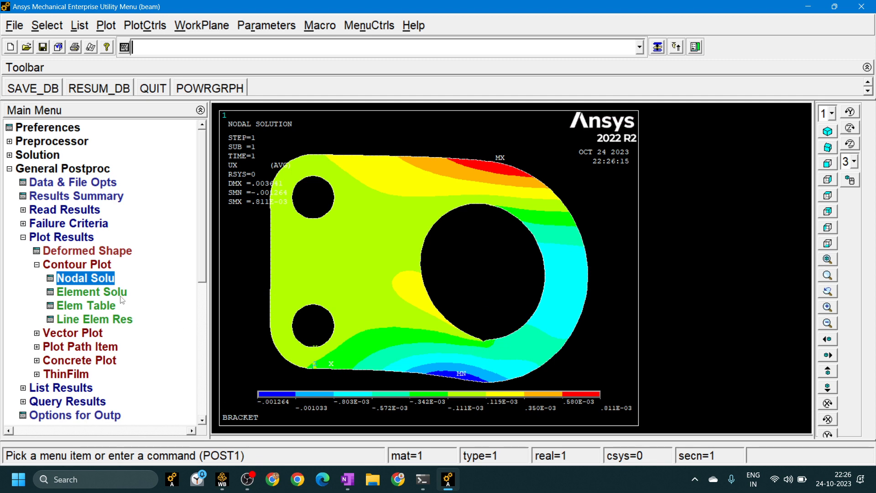
Plot the nodal solution contour of the Y-component of displacement with the deformed shape only.
left_click(97, 279)
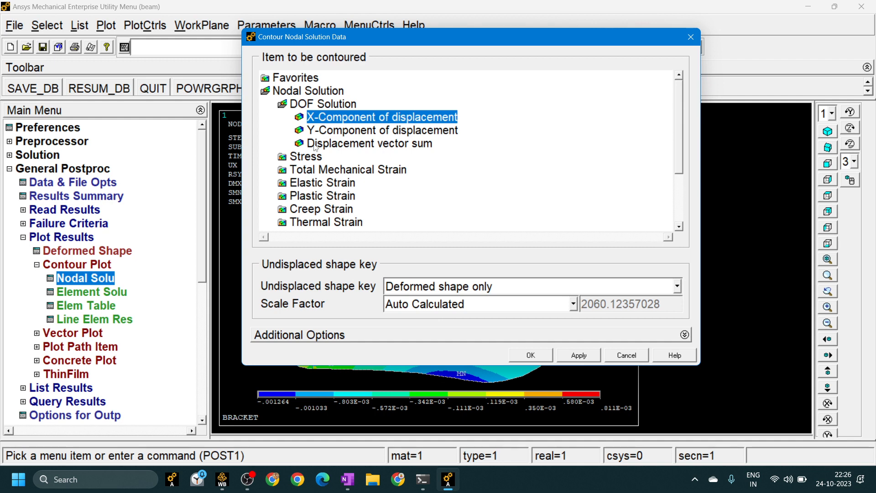
left_click(334, 132)
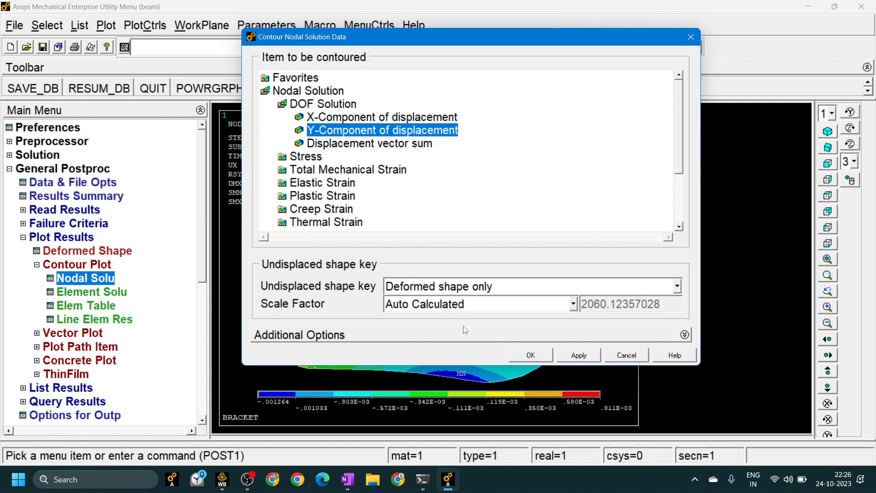
left_click(532, 356)
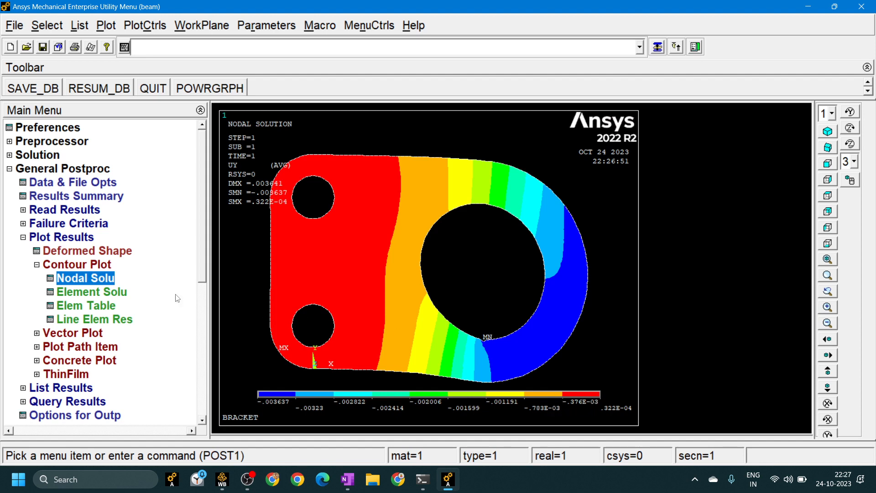
Replot the nodal solution contour of the displacement vector sum with the deformed shape only.
left_click(73, 278)
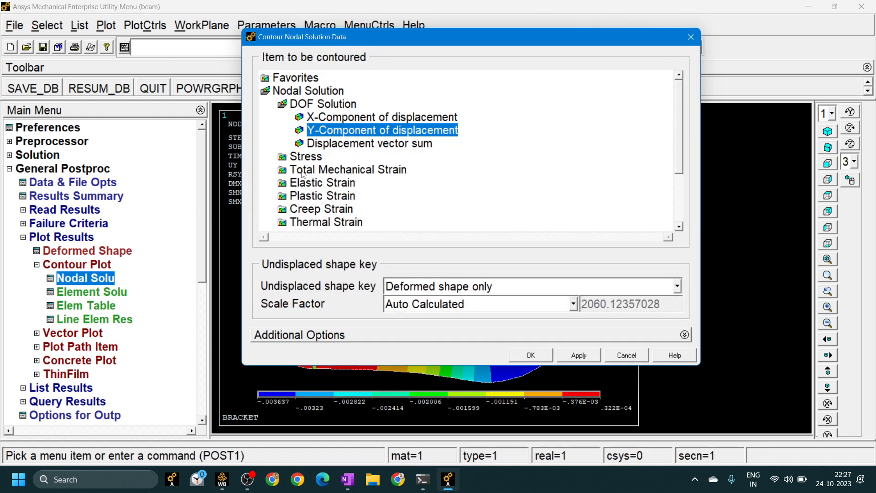
left_click(322, 145)
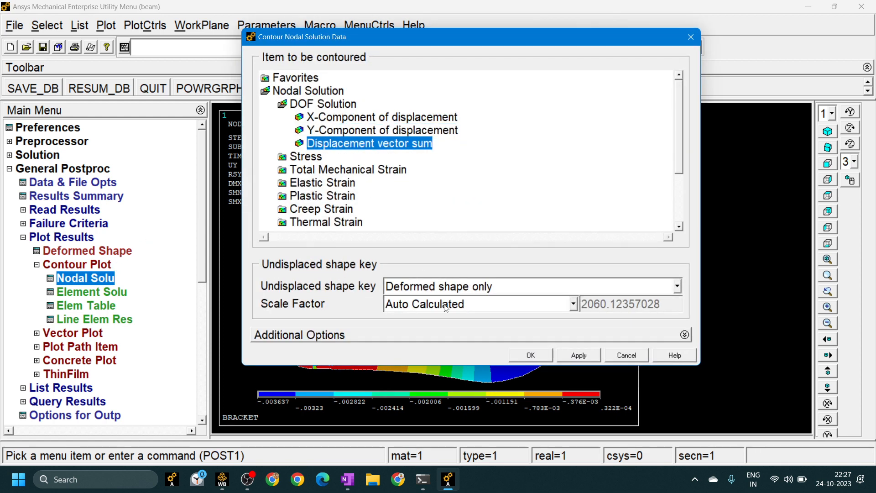
left_click(525, 355)
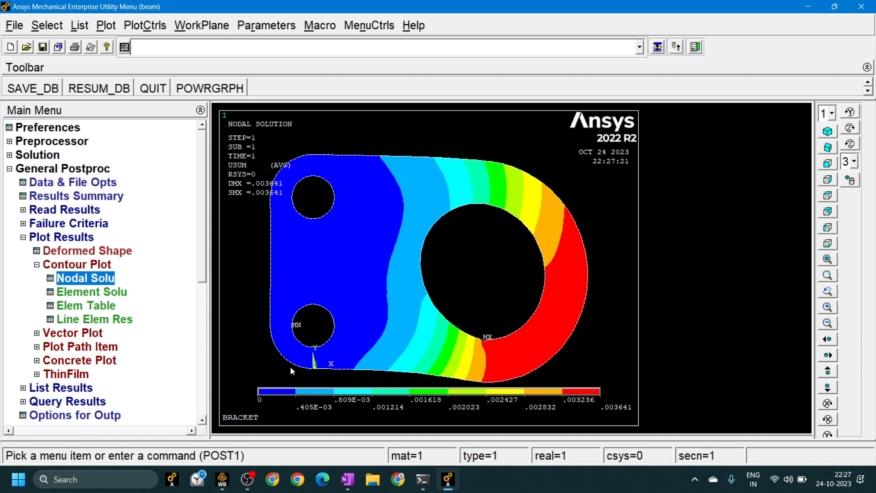
Switch to OneNote to review the bracket problem's material, thickness, load and meshing notes, and return to Ansys APDL.
left_click(347, 480)
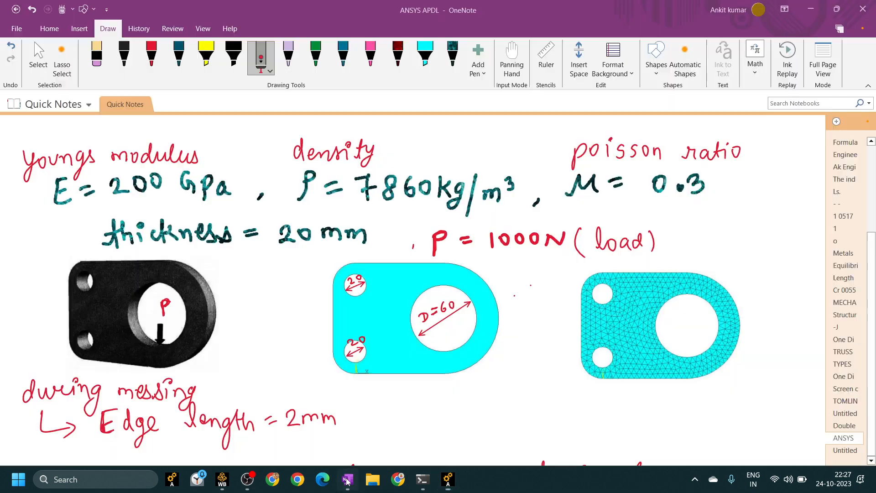
scroll(304, 348, "down", 5)
scroll(304, 348, "down", 1)
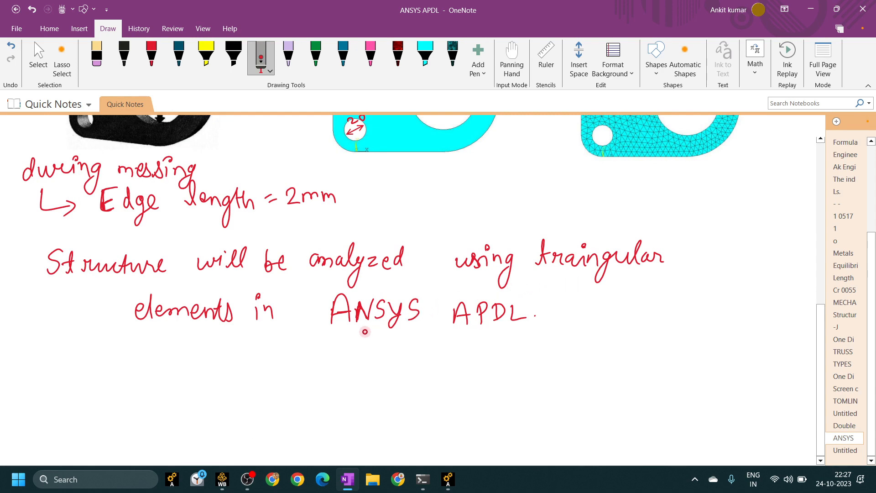
scroll(365, 332, "up", 8)
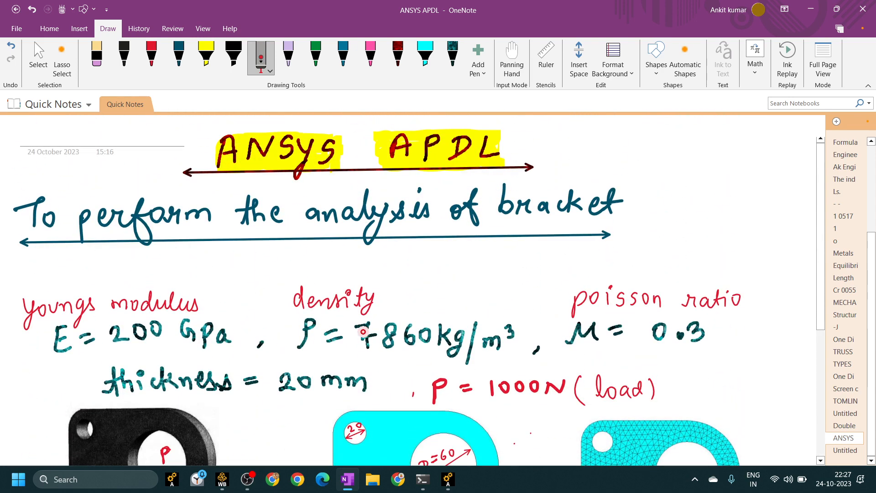
scroll(389, 410, "down", 2)
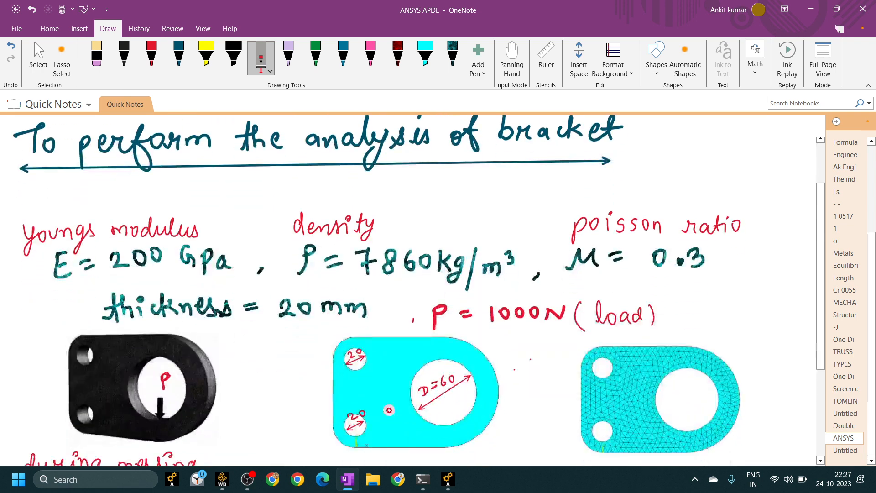
left_click(448, 479)
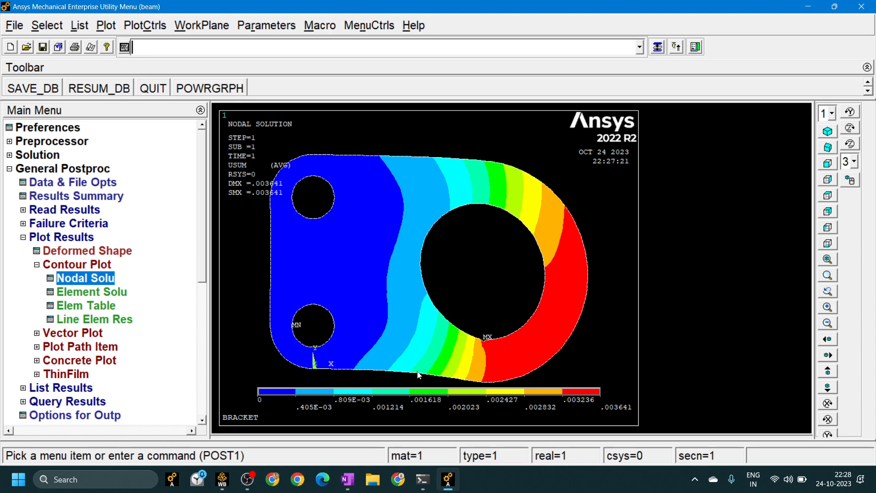